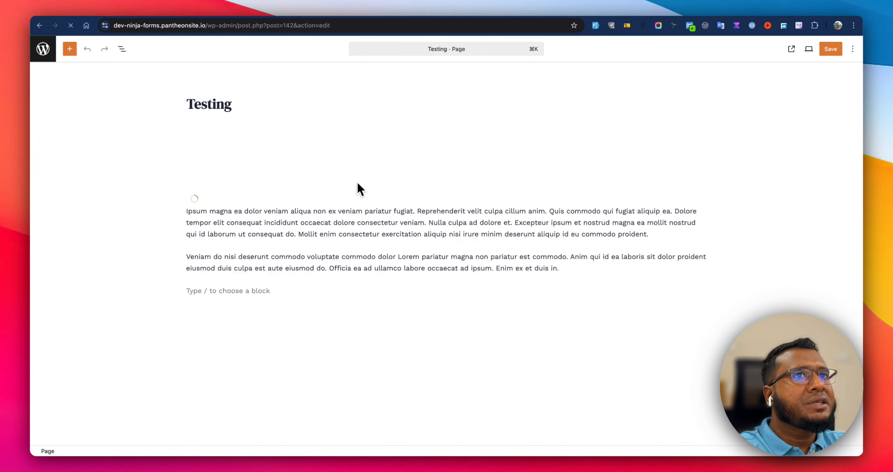
# Select the GYM Membership form in the Ninja Form block and save the page.
pyautogui.click(359, 182)
pyautogui.click(763, 124)
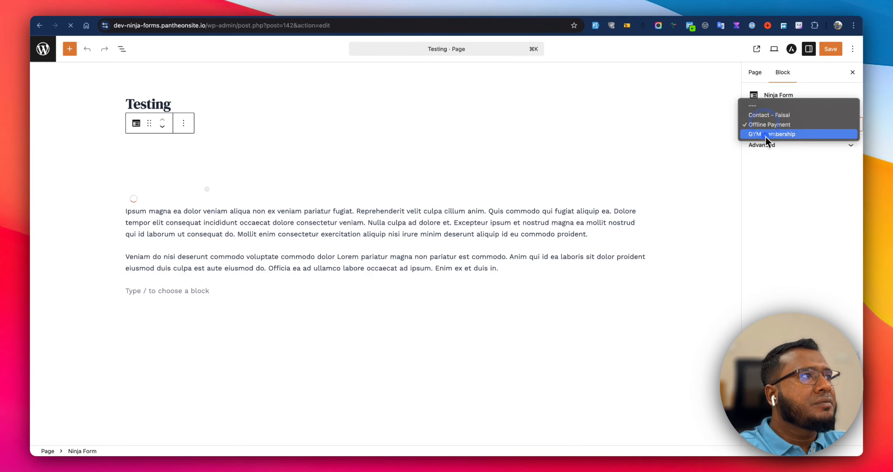
pyautogui.click(767, 134)
pyautogui.click(830, 49)
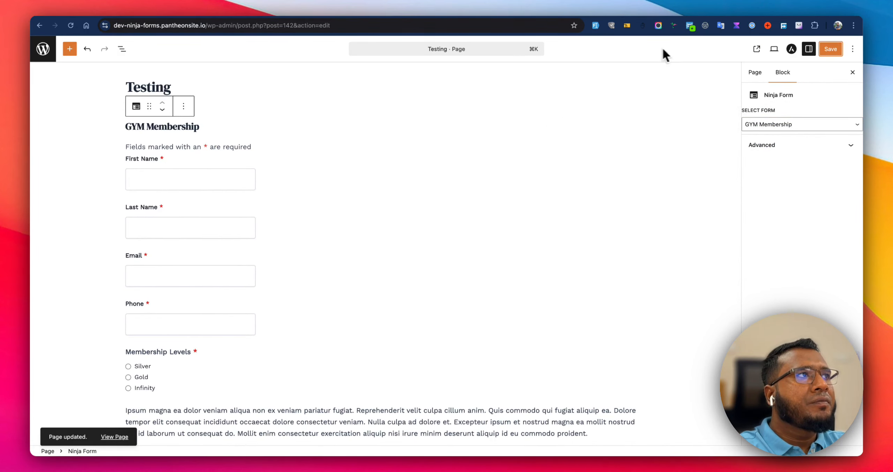
# Open the live page and try the membership level options on the form.
pyautogui.click(757, 49)
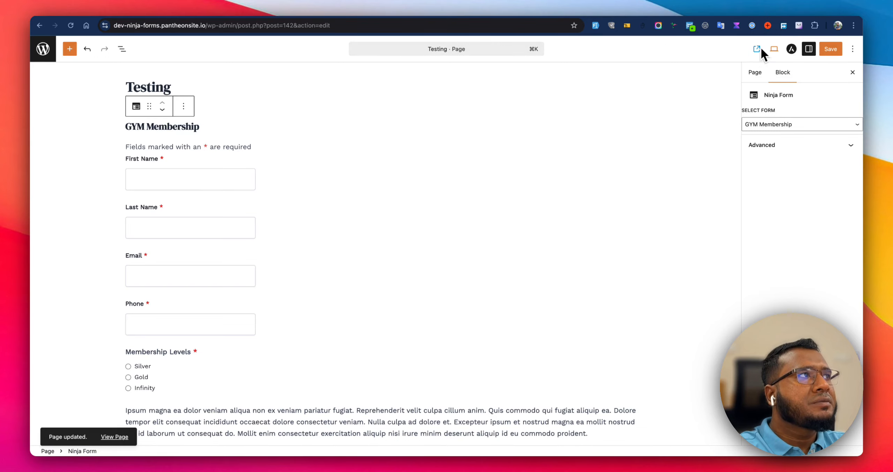
pyautogui.click(756, 49)
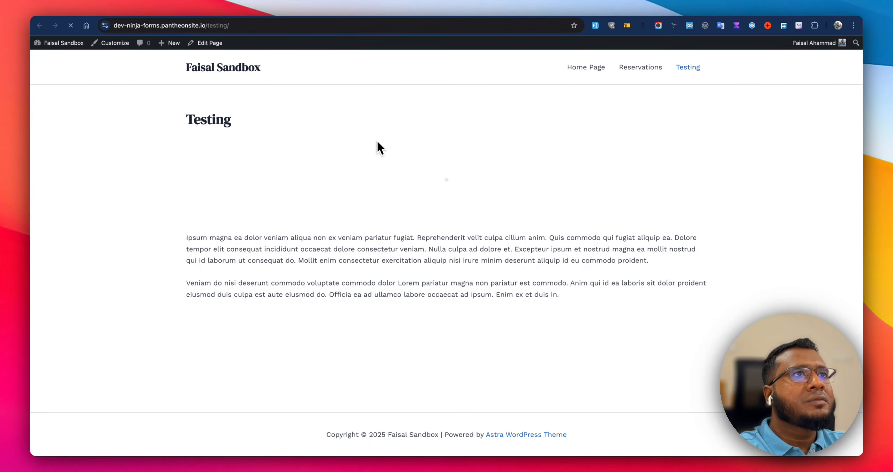
pyautogui.scroll(-3, 251, 226)
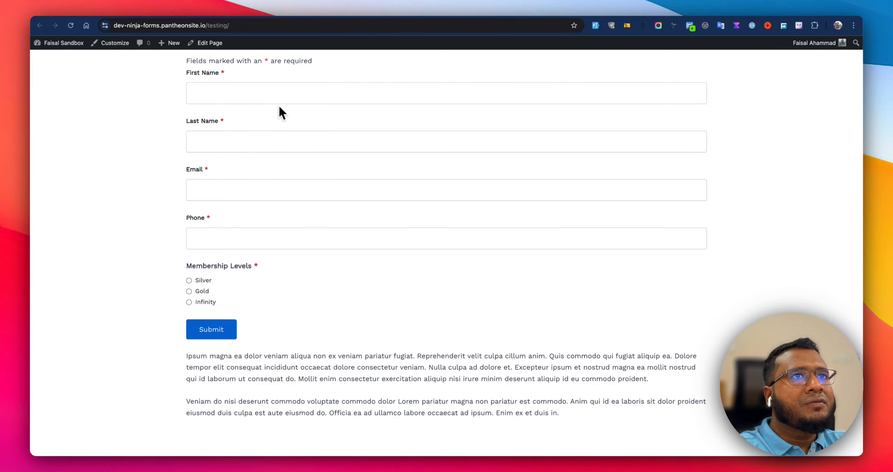
pyautogui.click(204, 280)
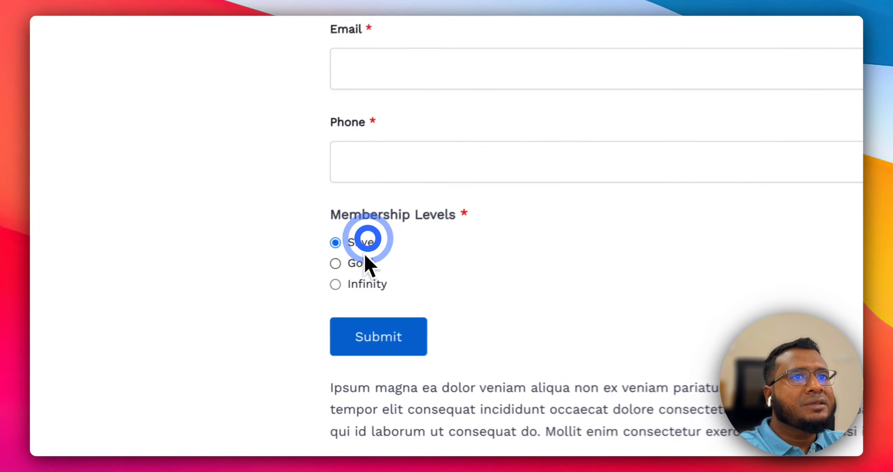
pyautogui.click(203, 291)
pyautogui.click(201, 301)
pyautogui.click(370, 240)
pyautogui.click(373, 261)
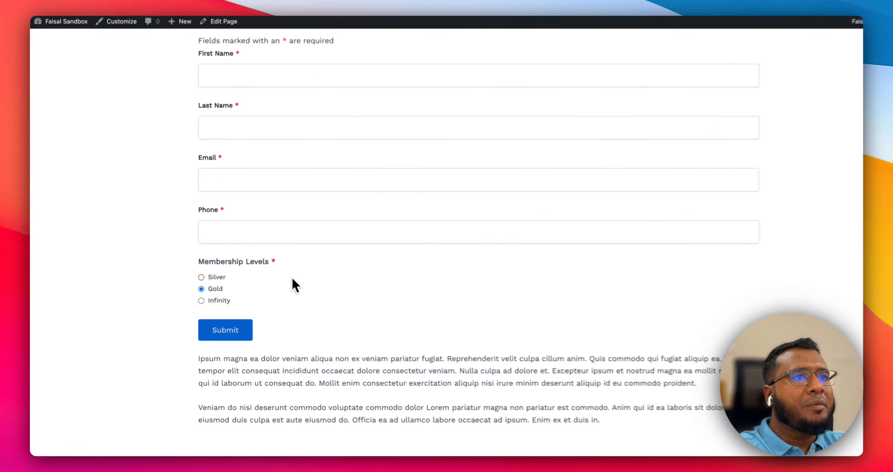
pyautogui.scroll(2, 274, 281)
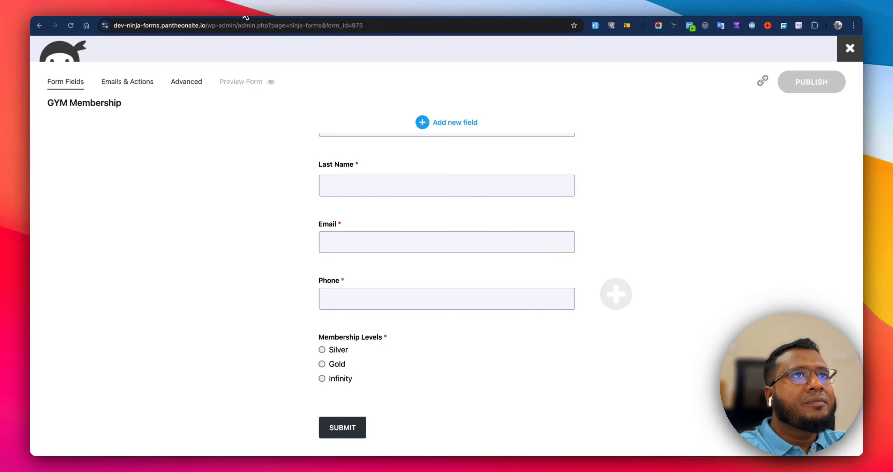
# Add a calculation named total whose equation is the Membership Levels field merge tag.
pyautogui.click(186, 81)
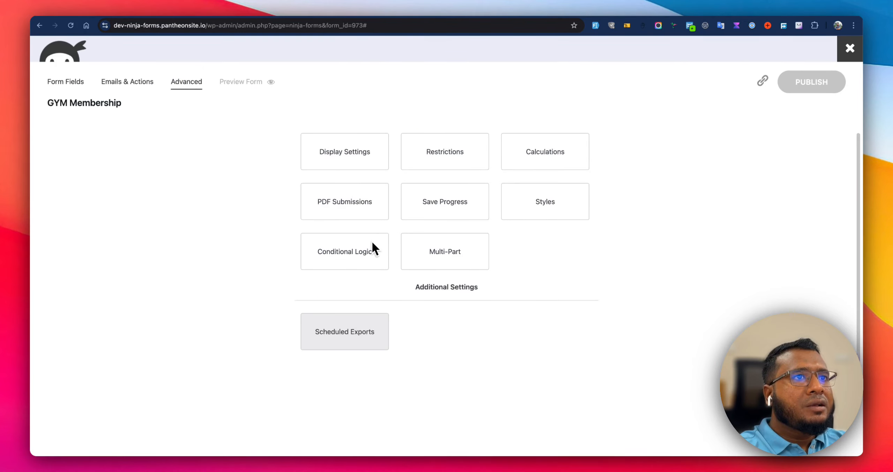
pyautogui.click(552, 164)
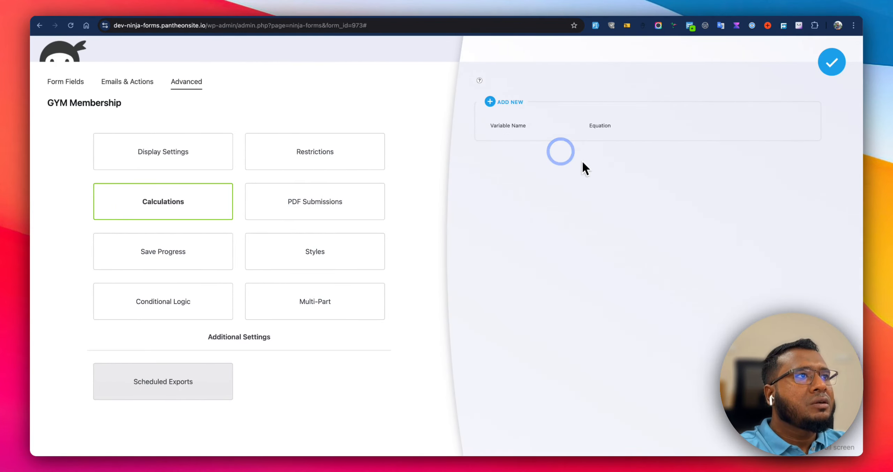
pyautogui.click(520, 110)
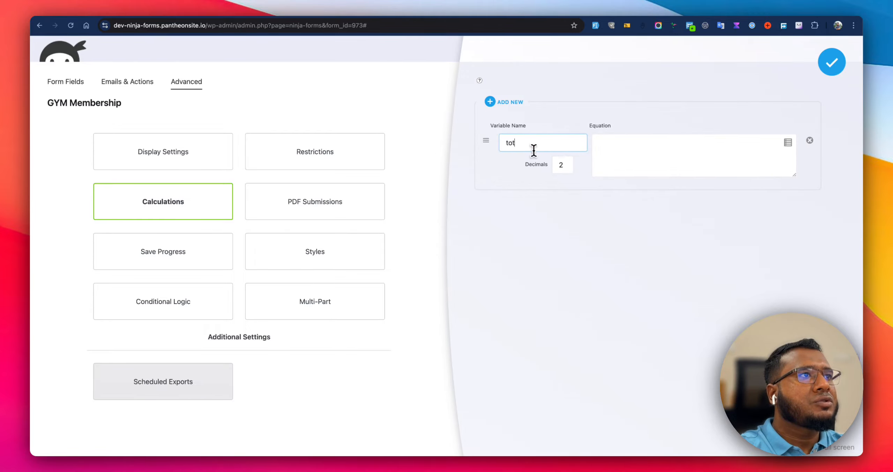
pyautogui.click(663, 146)
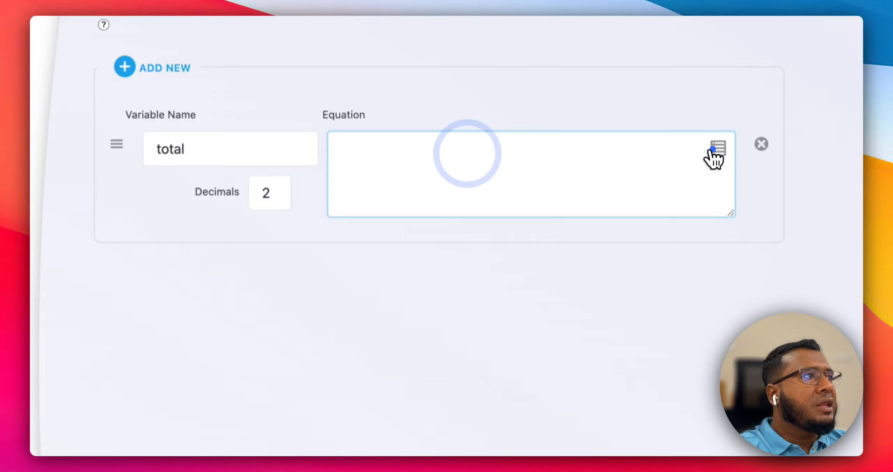
pyautogui.click(788, 143)
pyautogui.click(307, 371)
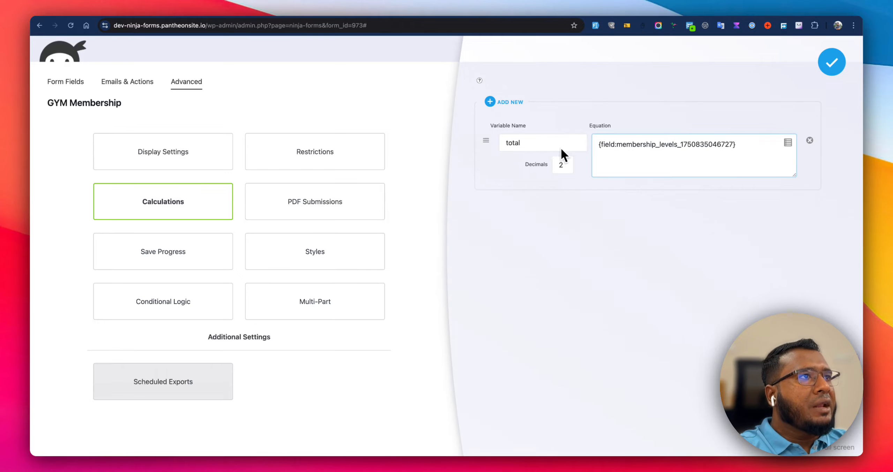
# Add an HTML field below the Membership Levels field.
pyautogui.click(82, 85)
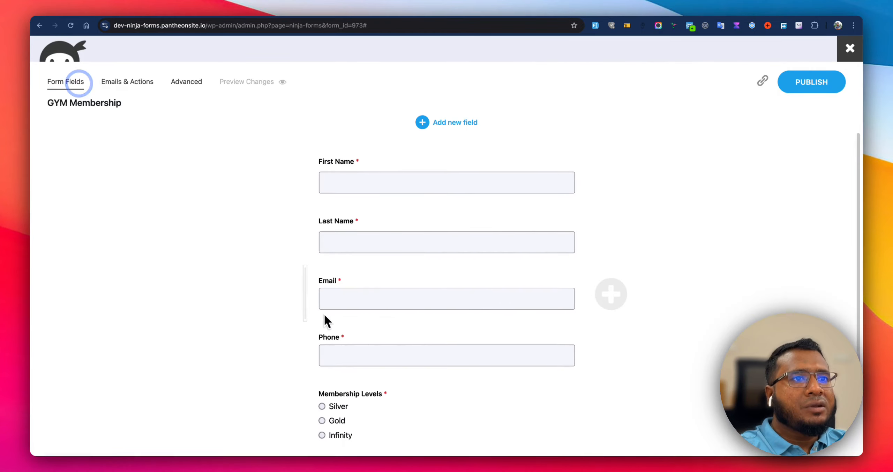
pyautogui.scroll(-2, 357, 354)
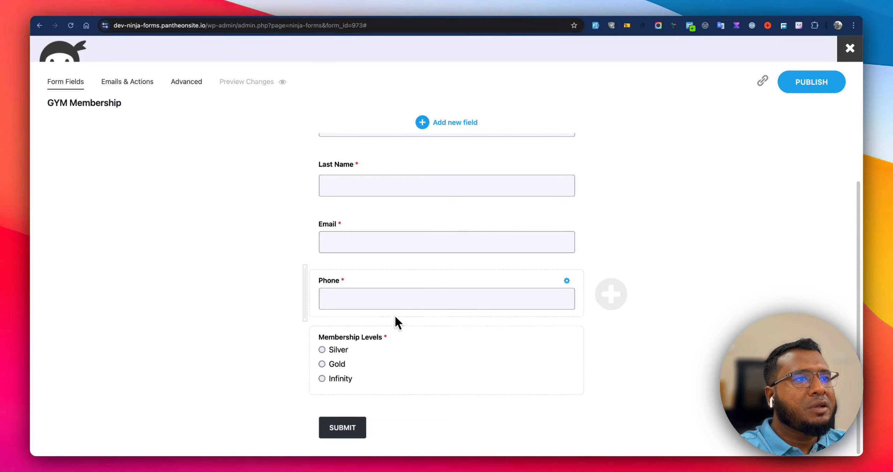
pyautogui.click(451, 123)
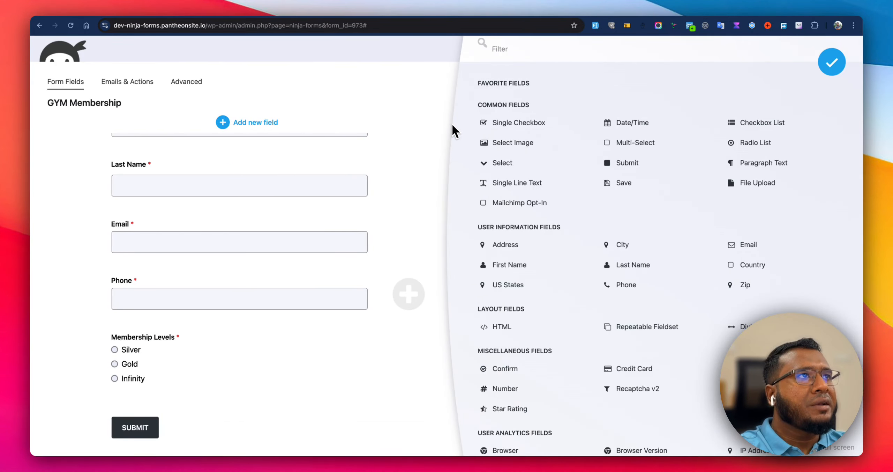
pyautogui.write('html')
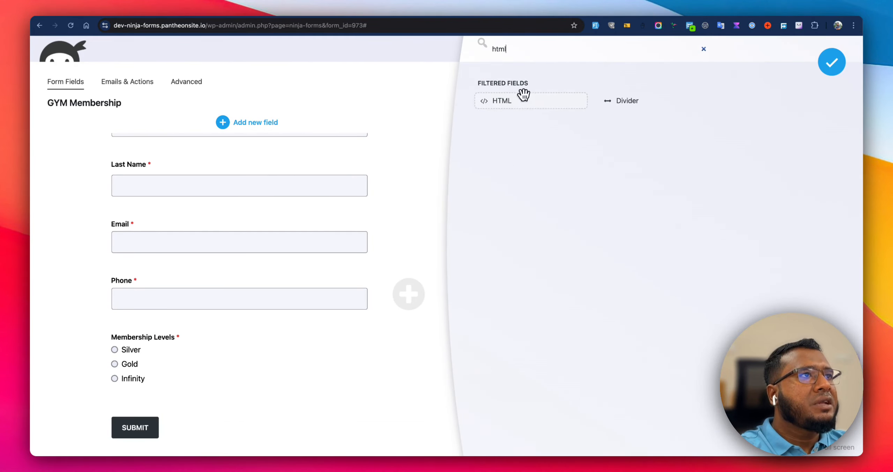
pyautogui.moveTo(518, 94); pyautogui.dragTo(235, 380)
pyautogui.click(811, 83)
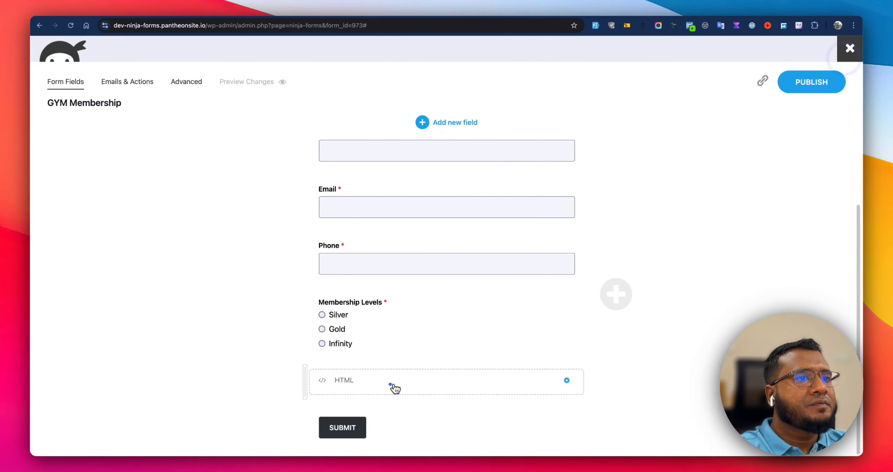
# Label the HTML field 'Total amount:' and insert the total calculation merge tag as its default value.
pyautogui.click(393, 387)
pyautogui.doubleClick(529, 112)
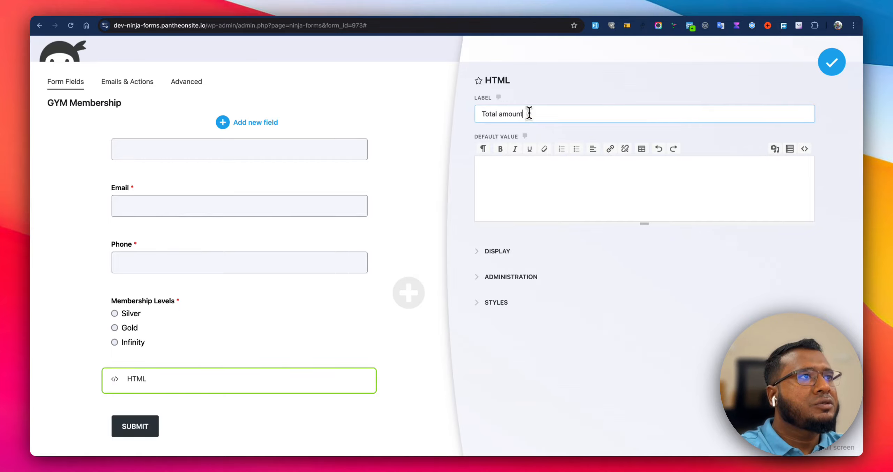
pyautogui.click(556, 170)
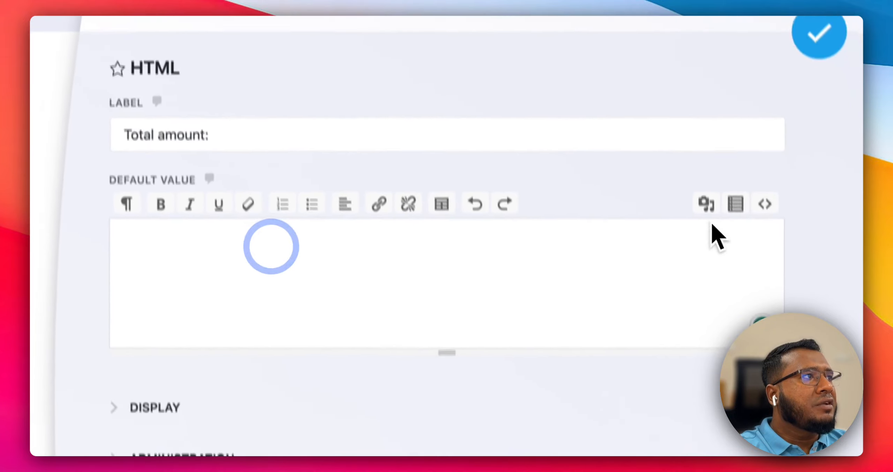
pyautogui.click(789, 149)
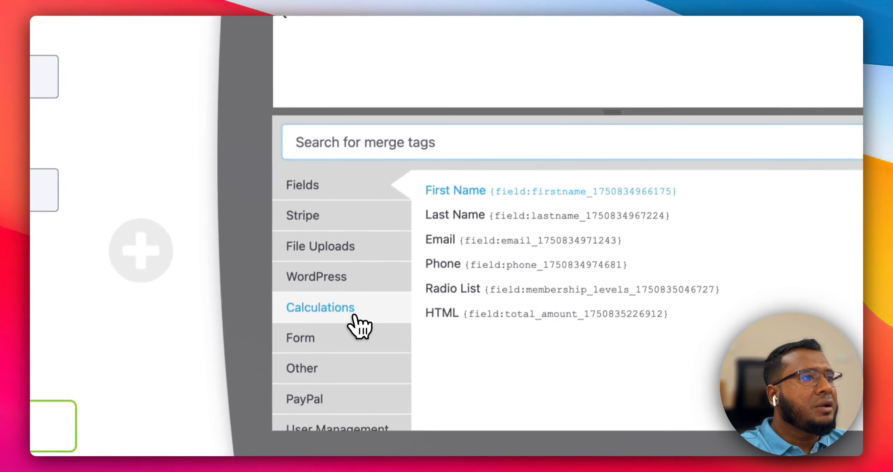
pyautogui.click(176, 453)
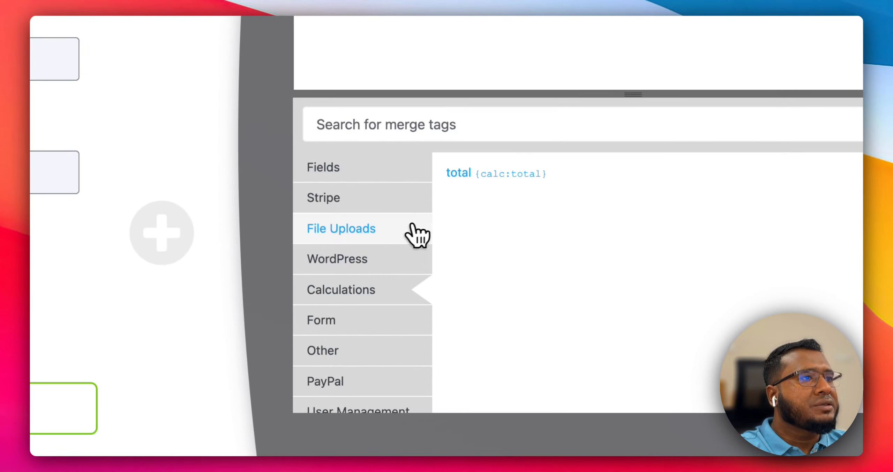
pyautogui.click(350, 178)
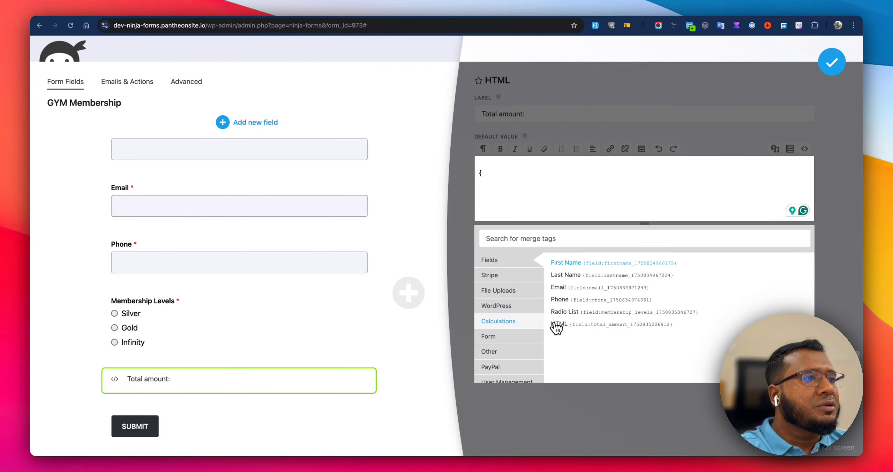
pyautogui.click(509, 321)
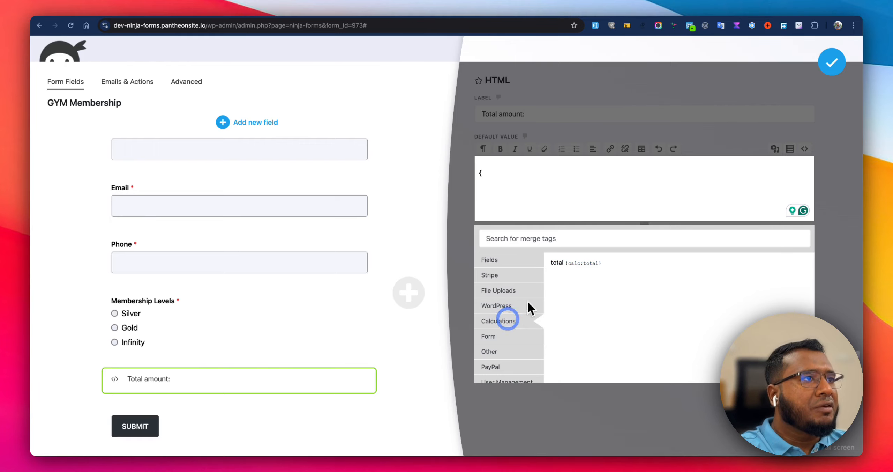
pyautogui.click(576, 266)
pyautogui.click(831, 62)
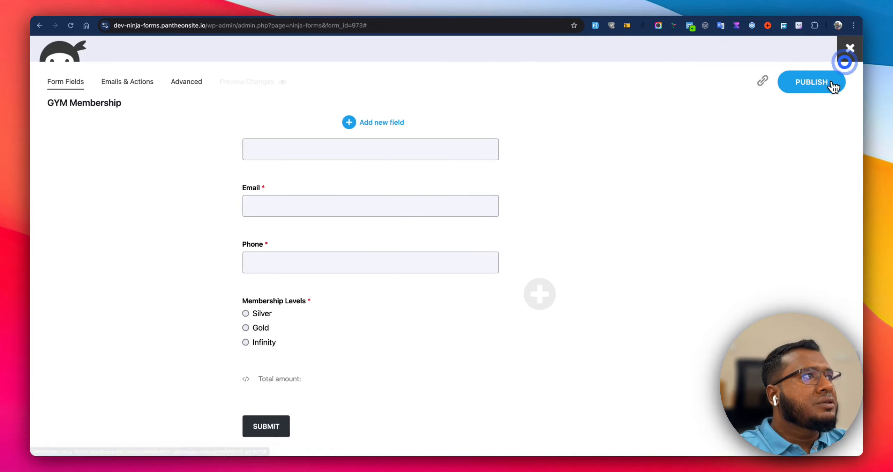
# Publish the form and reload the live page.
pyautogui.click(789, 84)
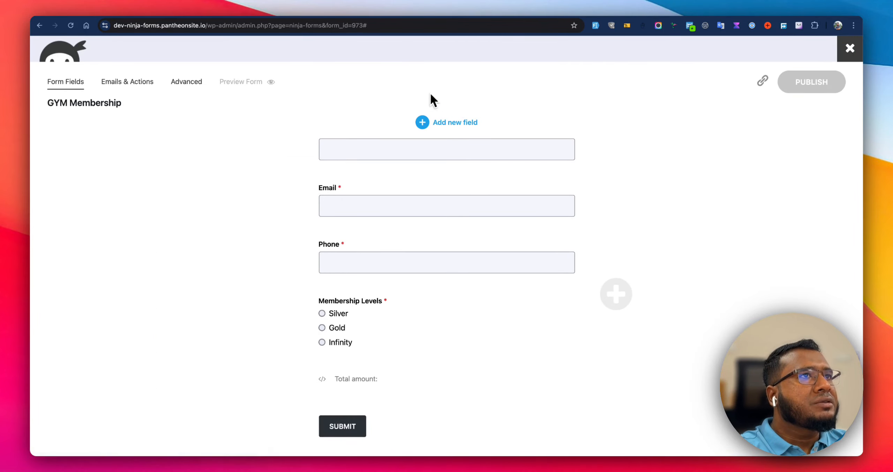
pyautogui.click(419, 14)
pyautogui.press('super+r')
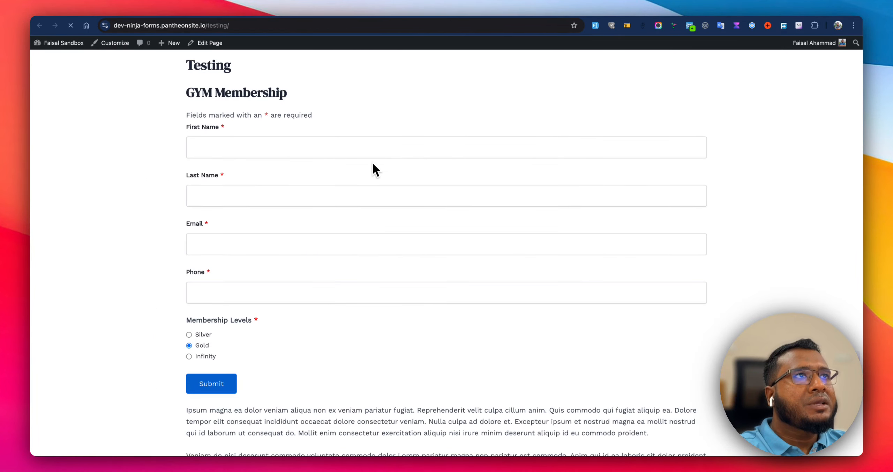
# Fill the live form with test data and pick a membership level to check the total display.
pyautogui.scroll(-2, 369, 199)
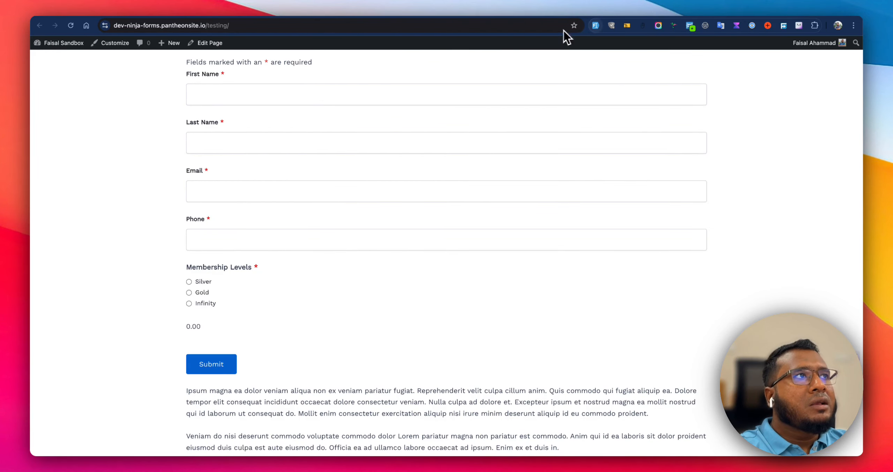
pyautogui.click(595, 25)
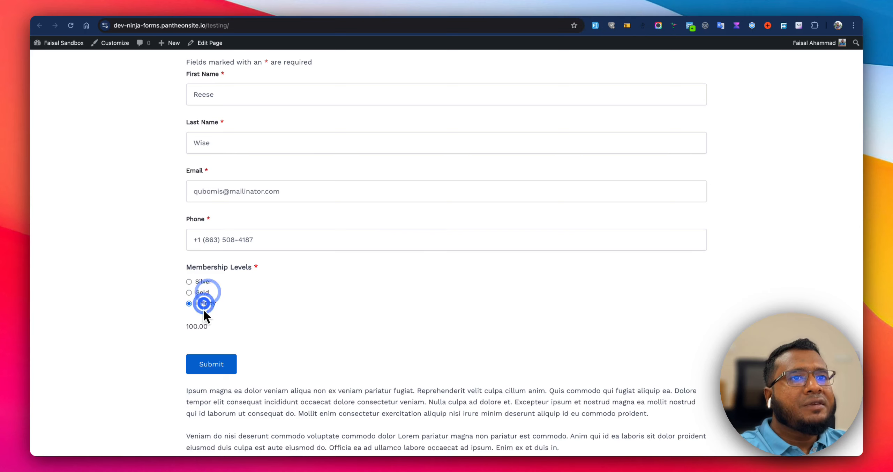
pyautogui.click(240, 15)
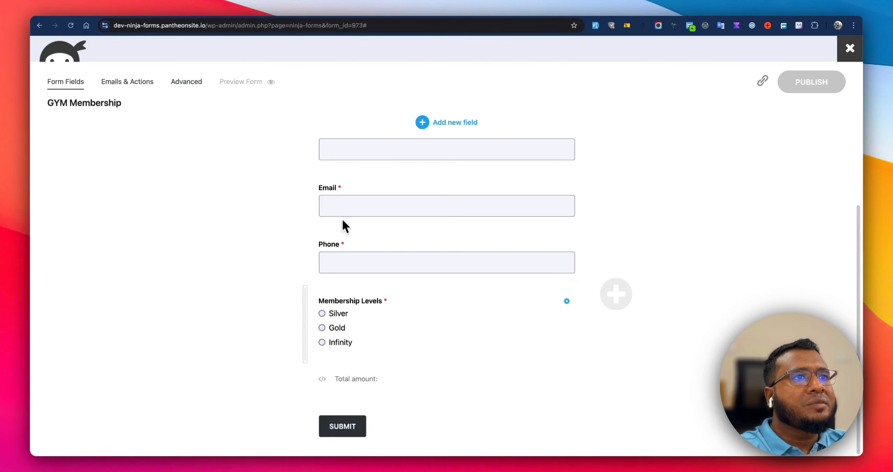
# Change the HTML field's content to 'Total amount: ${calc:total}'.
pyautogui.click(392, 373)
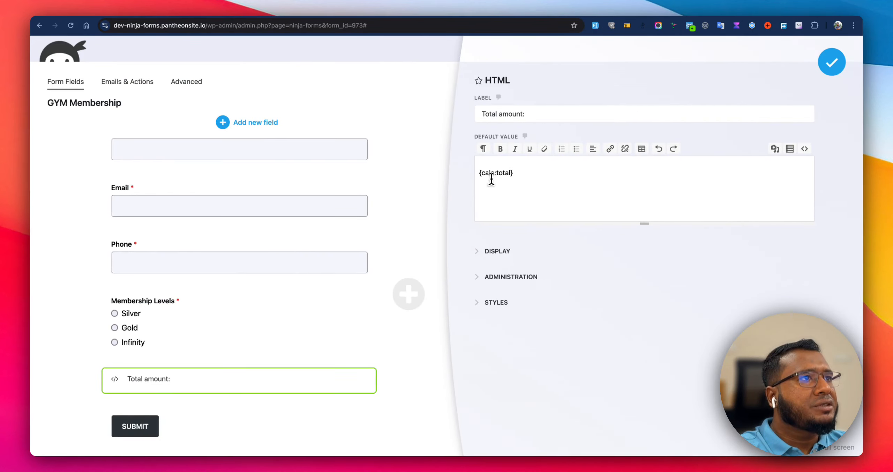
pyautogui.write('Total amount:')
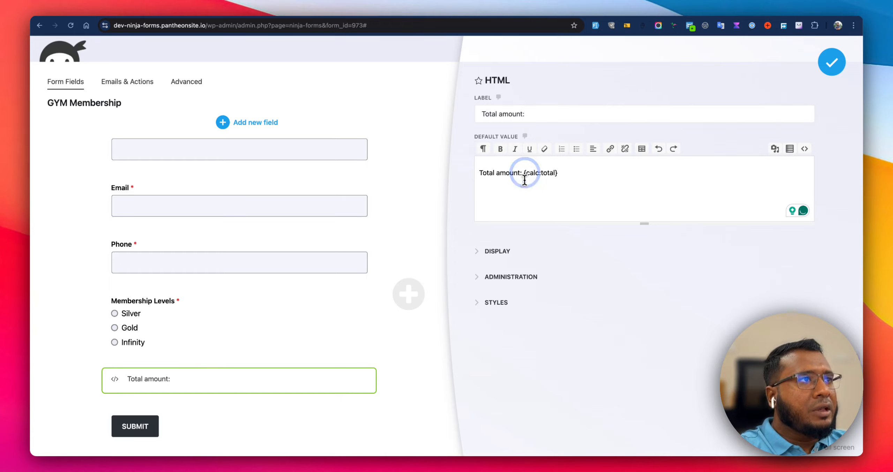
pyautogui.write('$')
# Rename the HTML field's label to Total amount and publish the form.
pyautogui.click(543, 120)
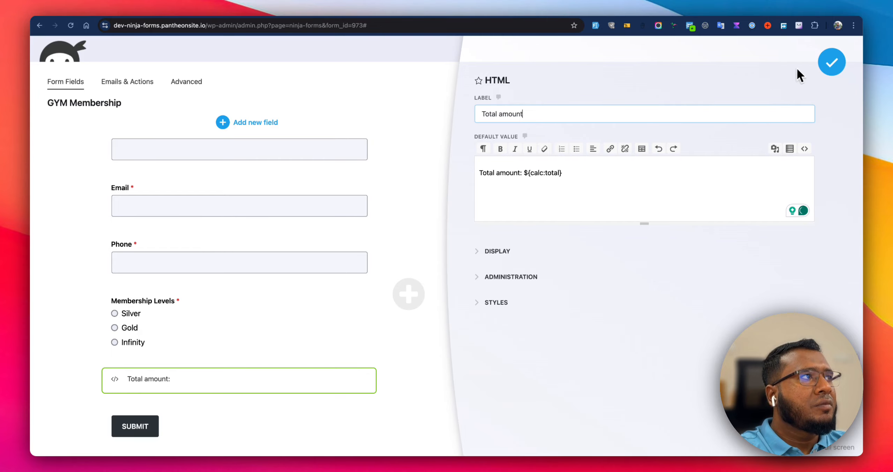
pyautogui.click(831, 62)
pyautogui.click(823, 81)
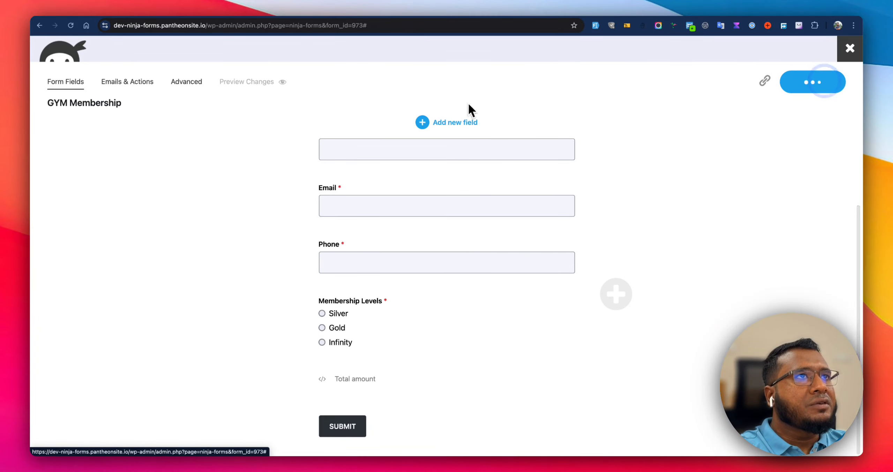
# Reload the live page and fill the form with test data to check the total amount.
pyautogui.click(421, 15)
pyautogui.press('super+r')
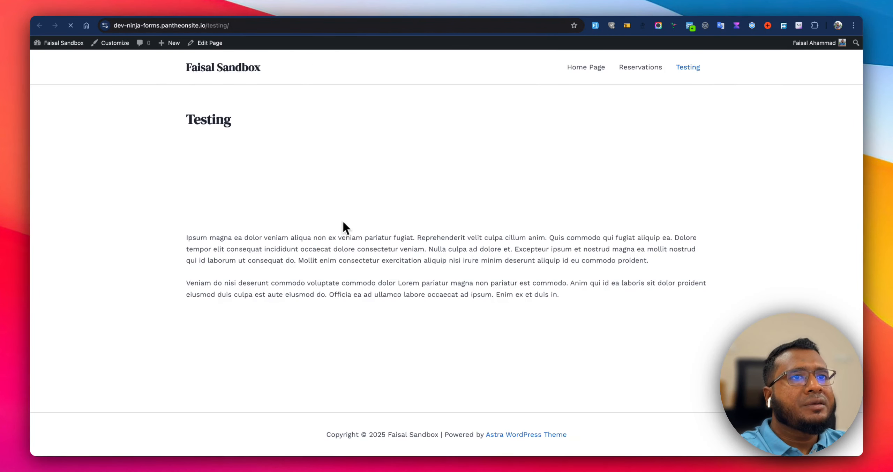
pyautogui.click(595, 25)
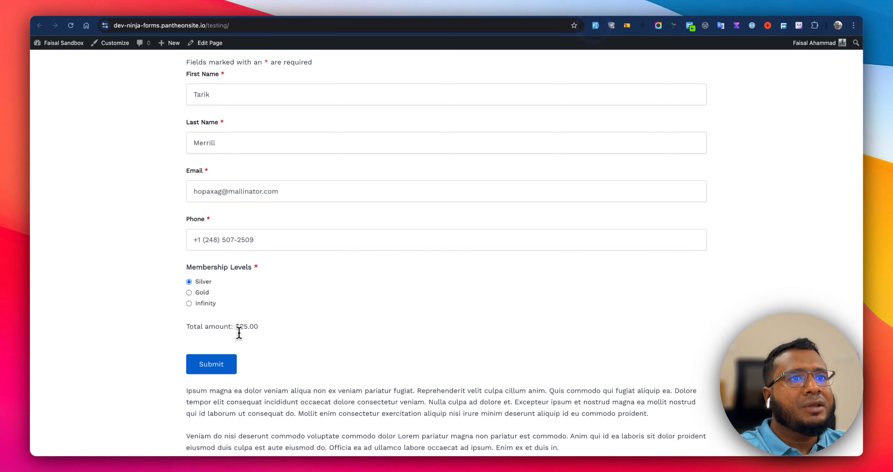
# Pick each membership level on the live form in turn to check the total amount display.
pyautogui.moveTo(194, 326); pyautogui.dragTo(271, 328)
pyautogui.click(304, 321)
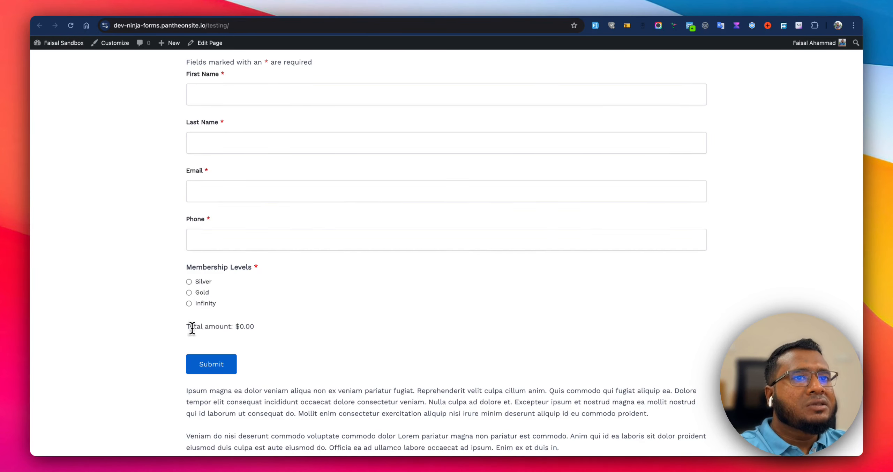
pyautogui.moveTo(187, 326); pyautogui.dragTo(255, 327)
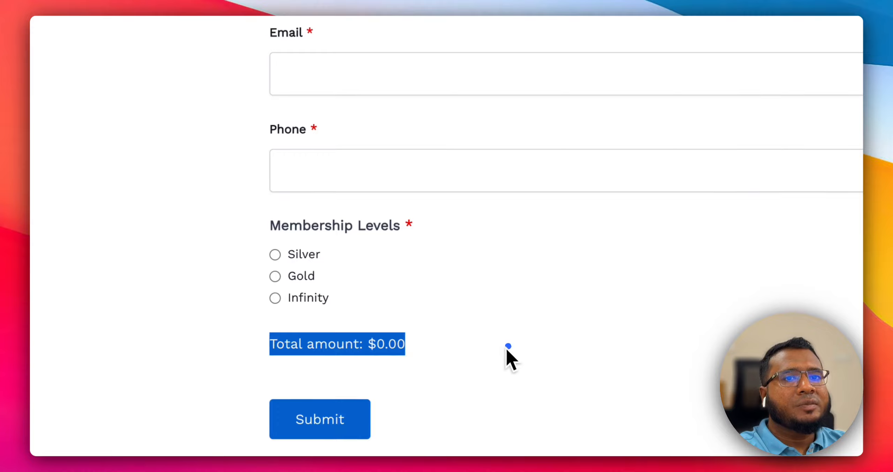
pyautogui.click(305, 327)
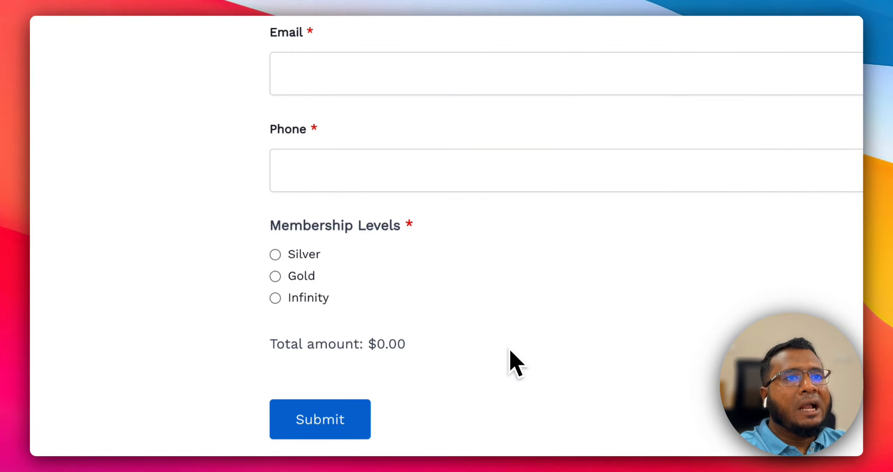
pyautogui.click(299, 278)
pyautogui.click(301, 255)
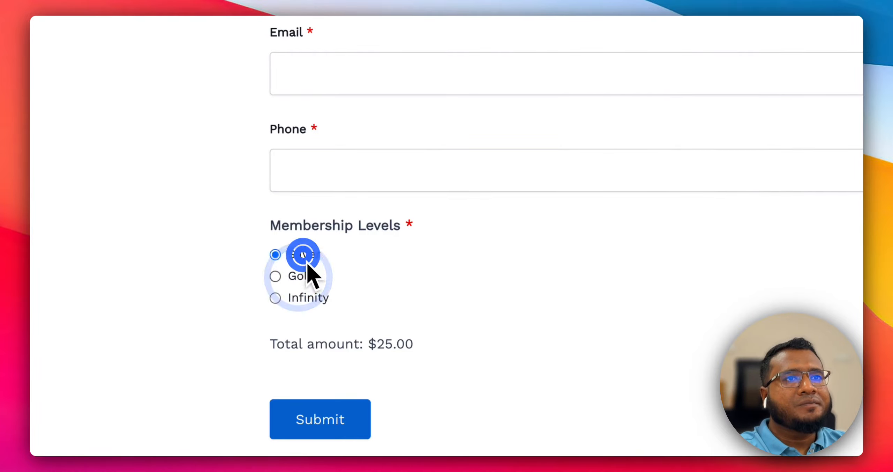
pyautogui.click(313, 279)
pyautogui.click(313, 297)
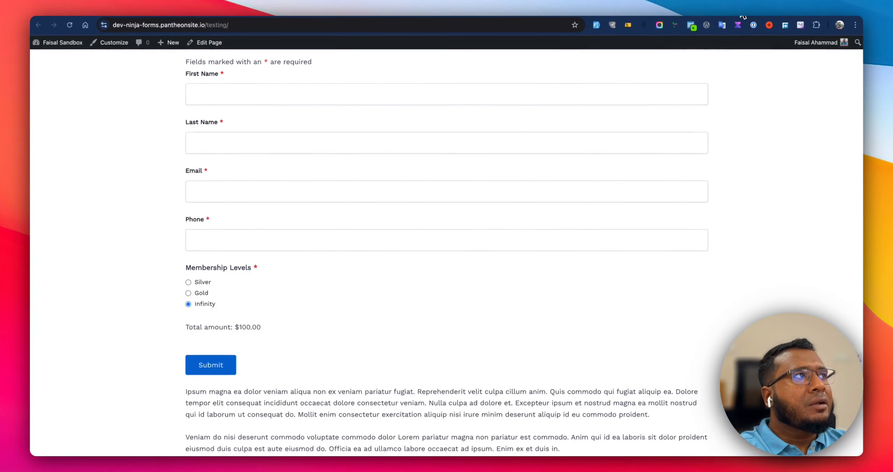
# Browse the Ninja Forms add-ons page and open the Conditional Logic add-on page.
pyautogui.click(741, 17)
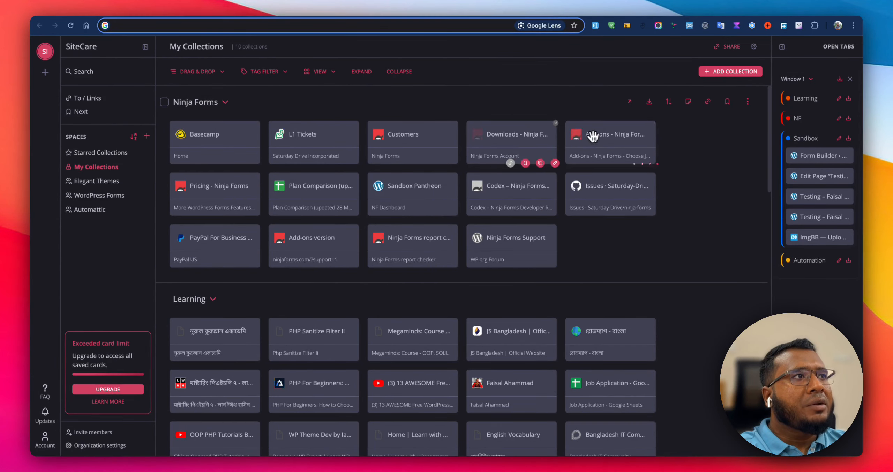
pyautogui.click(627, 136)
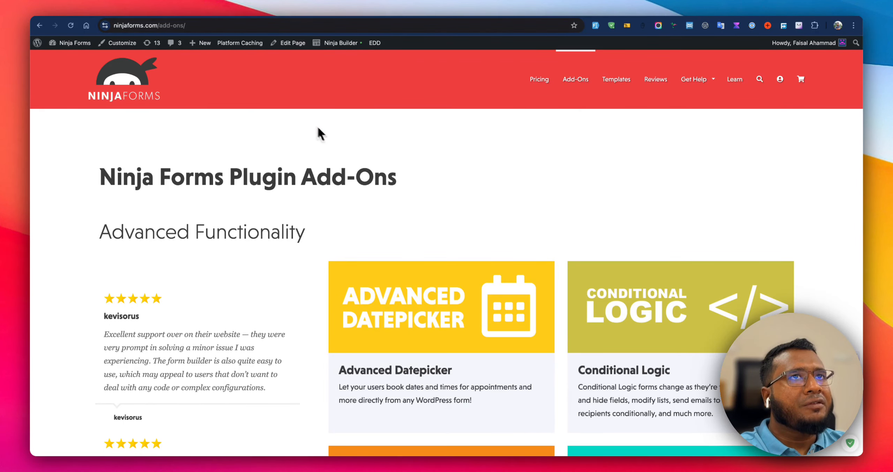
pyautogui.scroll(-5, 486, 228)
pyautogui.scroll(-10, 415, 265)
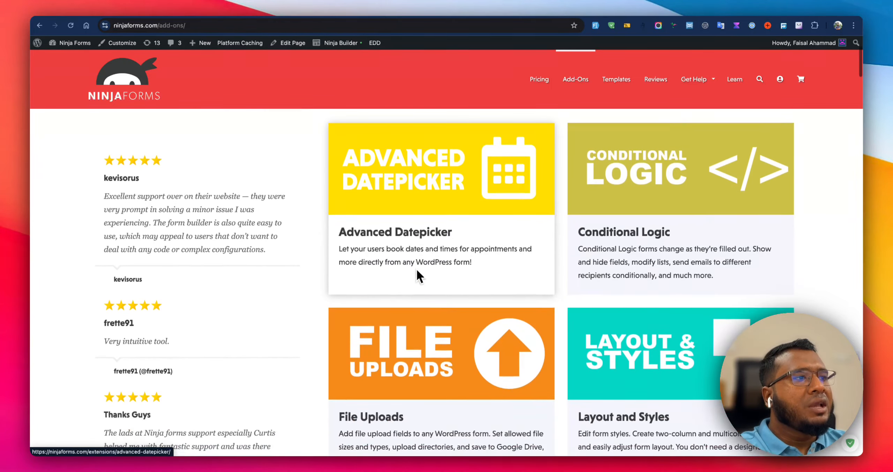
pyautogui.scroll(-5, 466, 298)
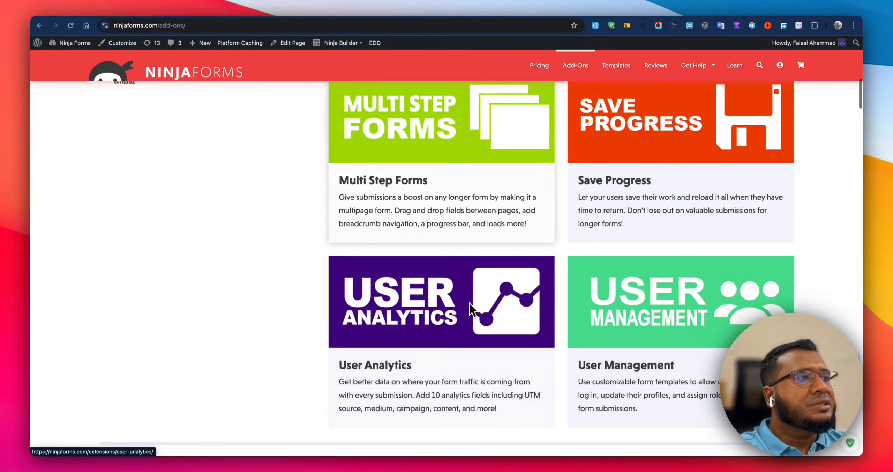
pyautogui.scroll(12, 469, 302)
pyautogui.click(643, 276)
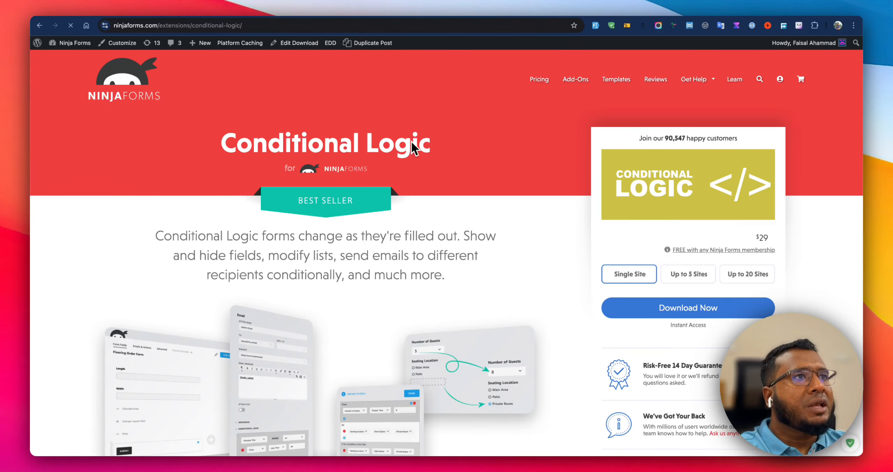
pyautogui.scroll(-4, 436, 190)
pyautogui.scroll(4, 443, 199)
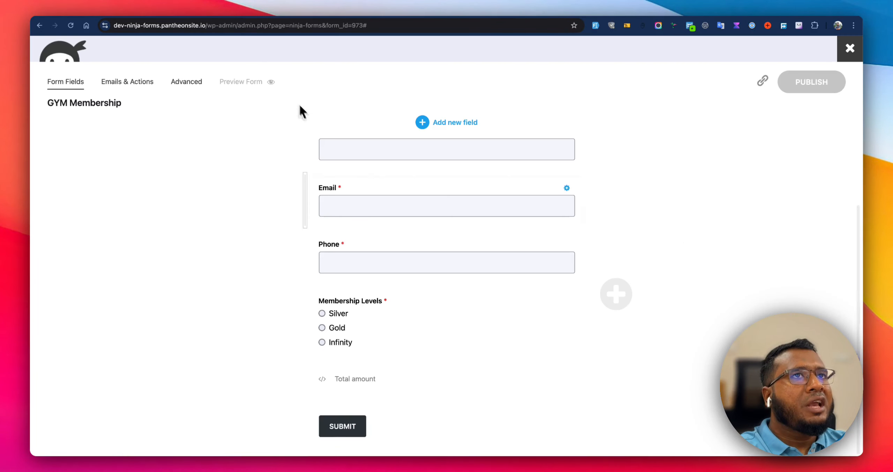
# In the form's advanced Conditional Logic settings, add a condition: when Membership Levels has selected Silver.
pyautogui.click(173, 85)
pyautogui.click(340, 251)
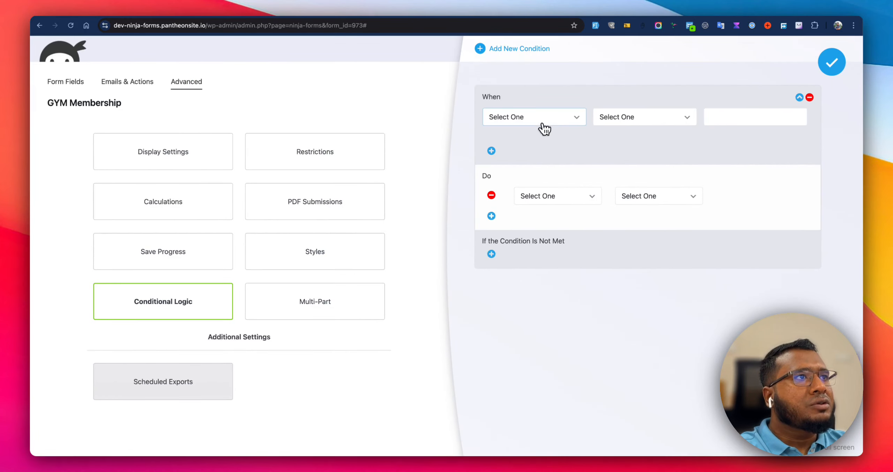
pyautogui.click(541, 119)
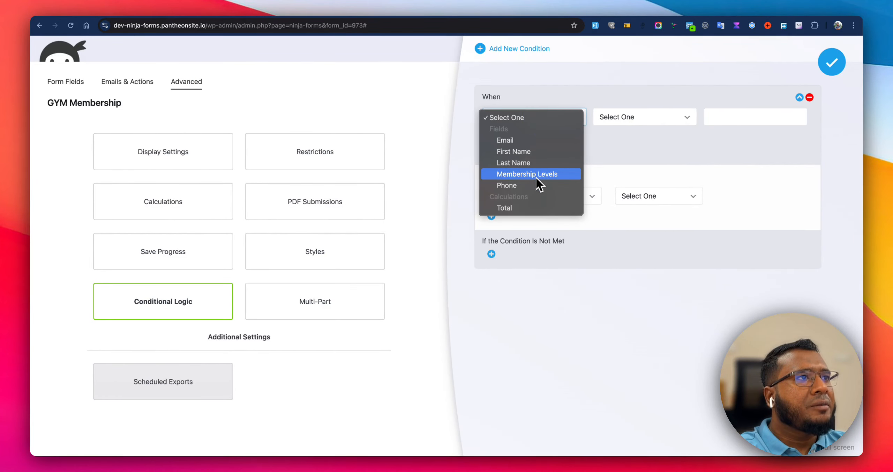
pyautogui.click(537, 173)
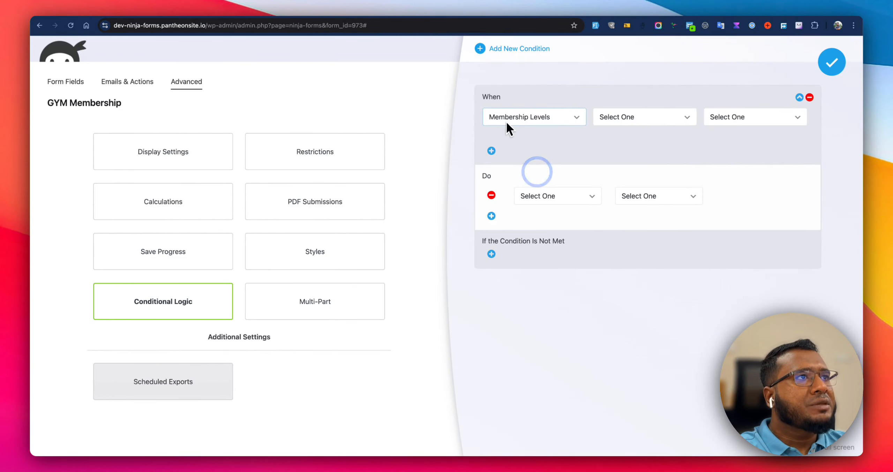
pyautogui.click(618, 118)
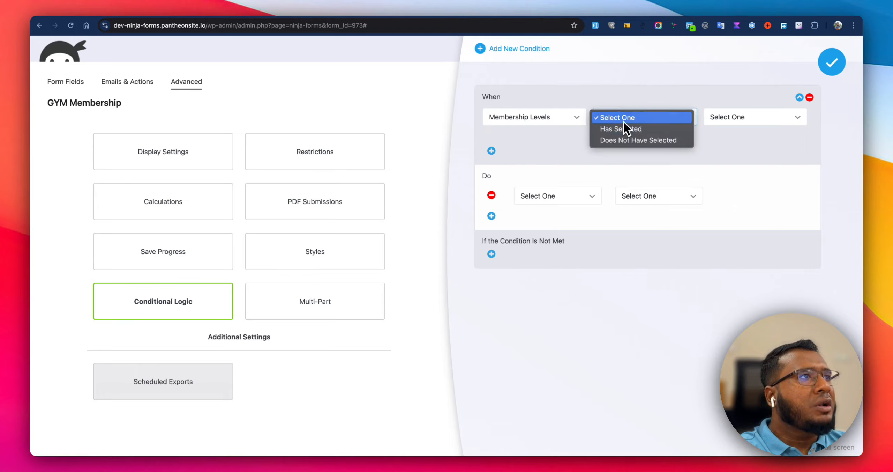
pyautogui.click(624, 132)
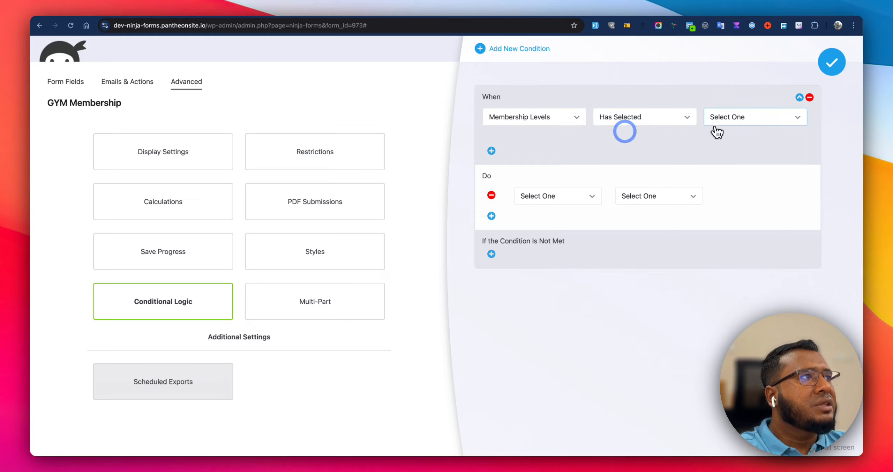
pyautogui.click(732, 121)
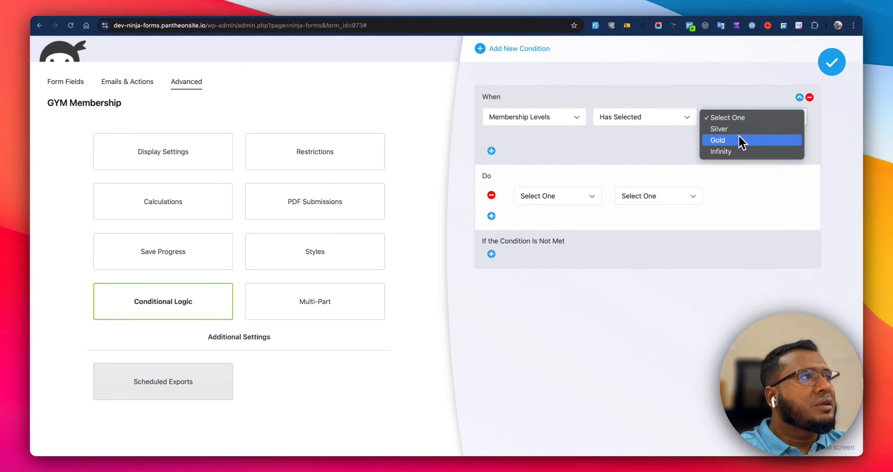
pyautogui.click(632, 144)
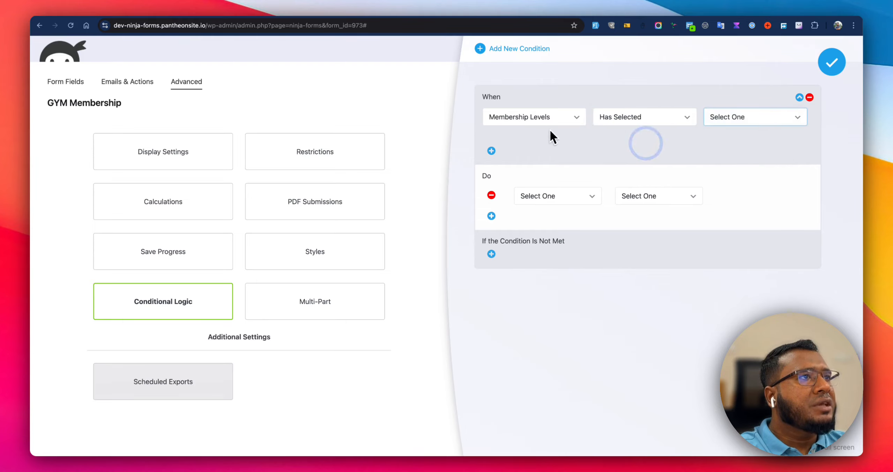
pyautogui.click(551, 117)
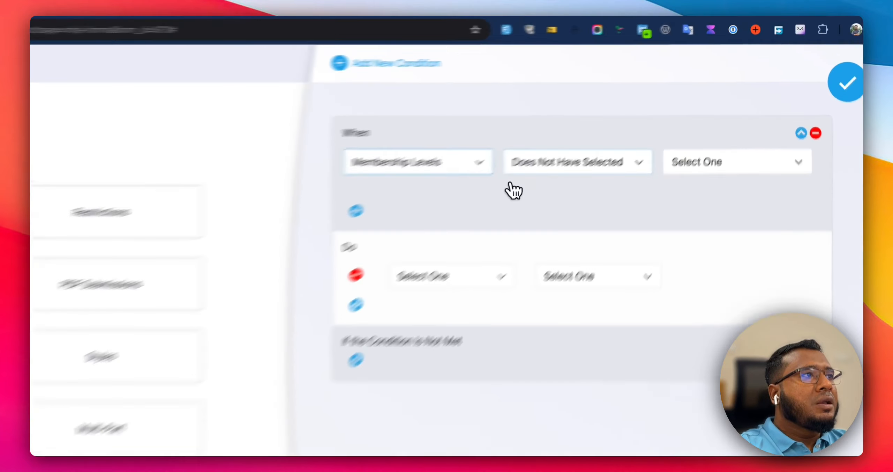
pyautogui.click(523, 162)
pyautogui.click(556, 146)
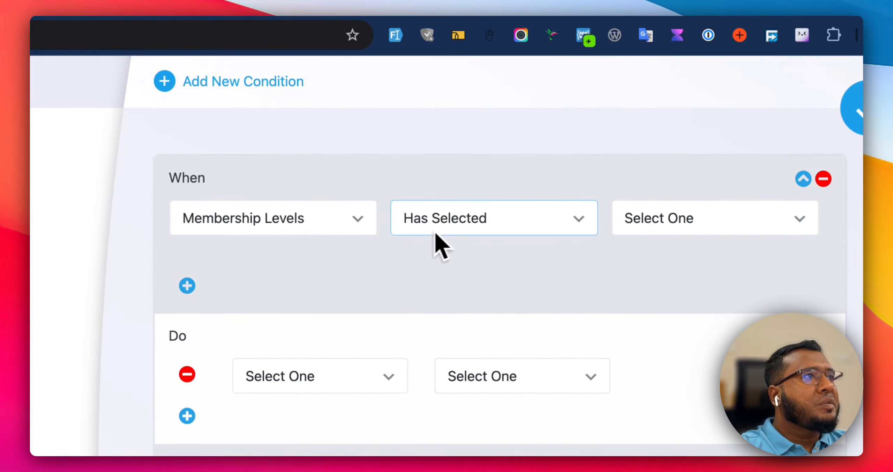
pyautogui.click(666, 219)
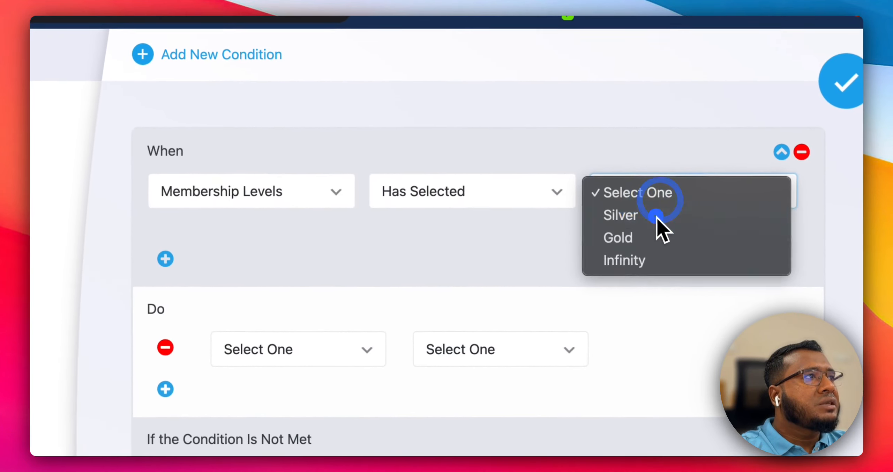
pyautogui.click(670, 240)
# Add an AND criterion: Membership Levels has selected Gold.
pyautogui.click(187, 285)
pyautogui.click(516, 195)
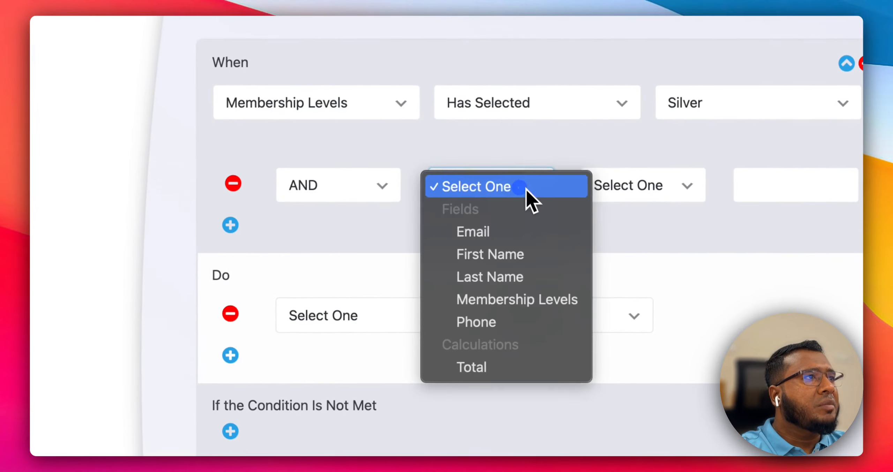
pyautogui.click(511, 309)
pyautogui.click(633, 185)
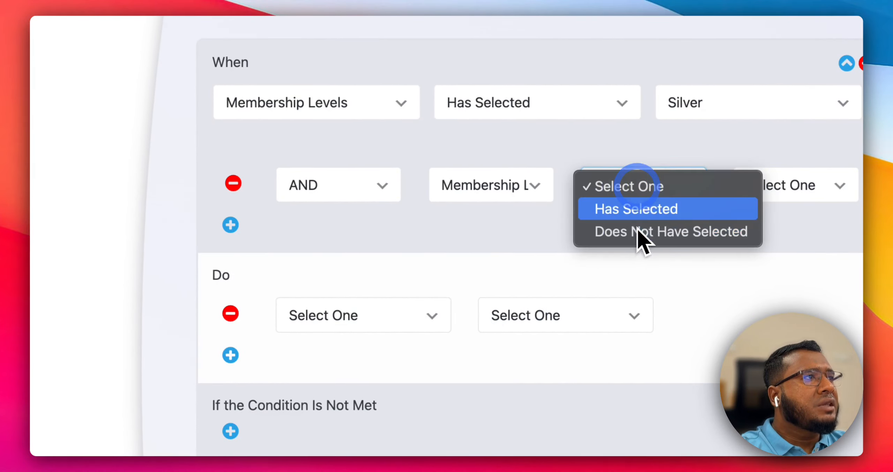
pyautogui.click(639, 213)
pyautogui.click(770, 193)
pyautogui.click(658, 246)
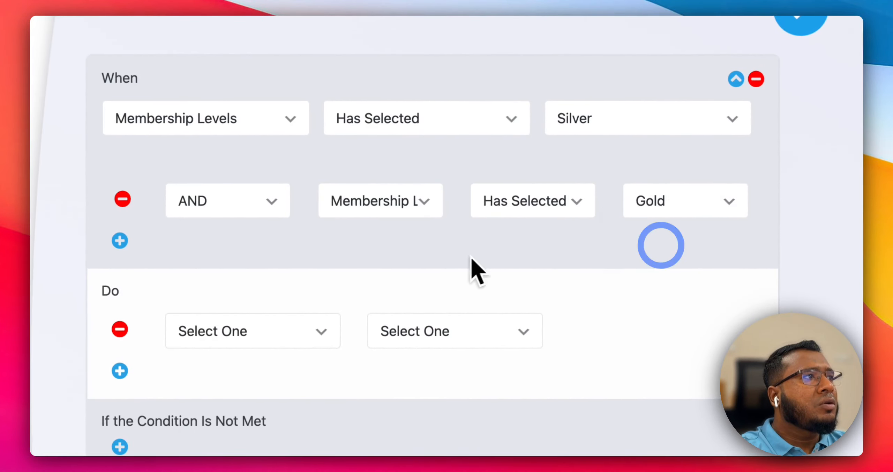
# Add another AND criterion: Membership Levels has selected Infinity.
pyautogui.click(126, 240)
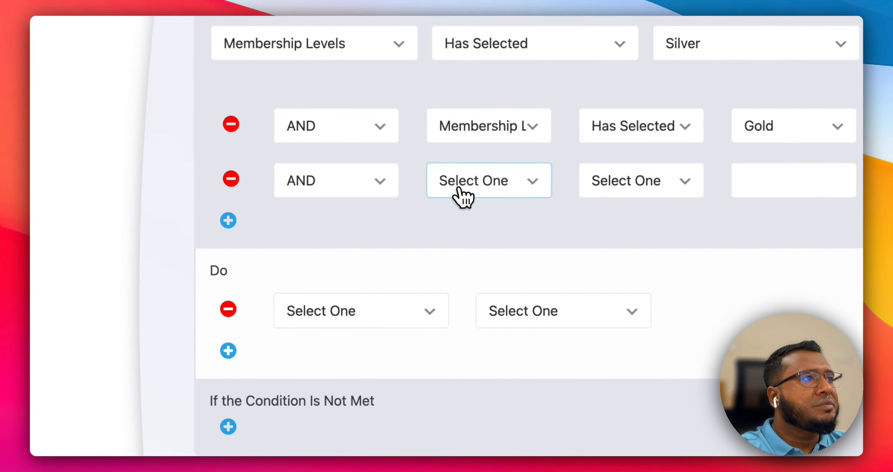
pyautogui.click(453, 190)
pyautogui.click(475, 312)
pyautogui.click(485, 180)
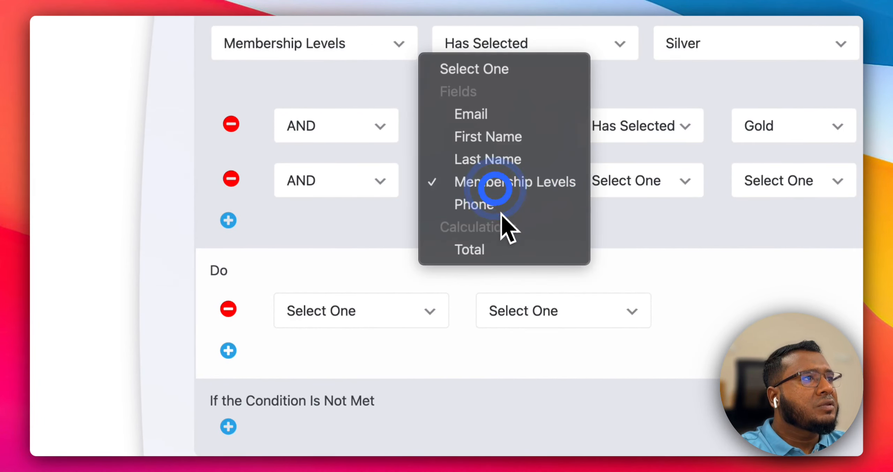
pyautogui.click(526, 179)
pyautogui.click(622, 178)
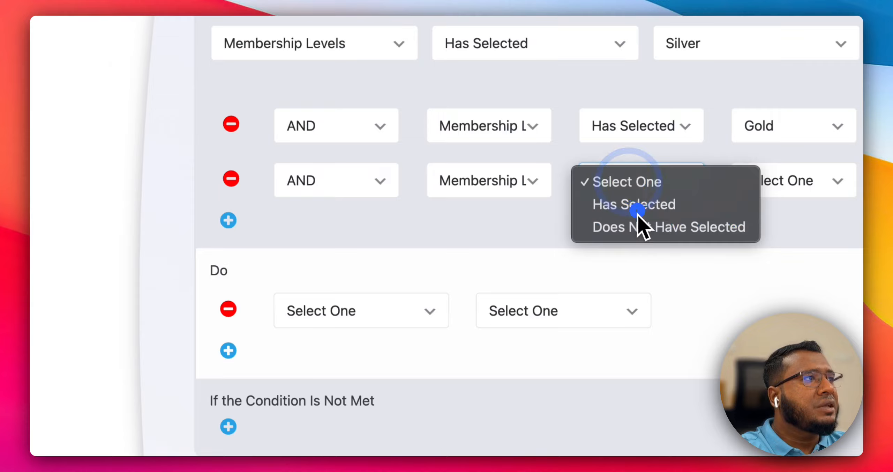
pyautogui.click(637, 207)
pyautogui.click(825, 178)
pyautogui.click(668, 255)
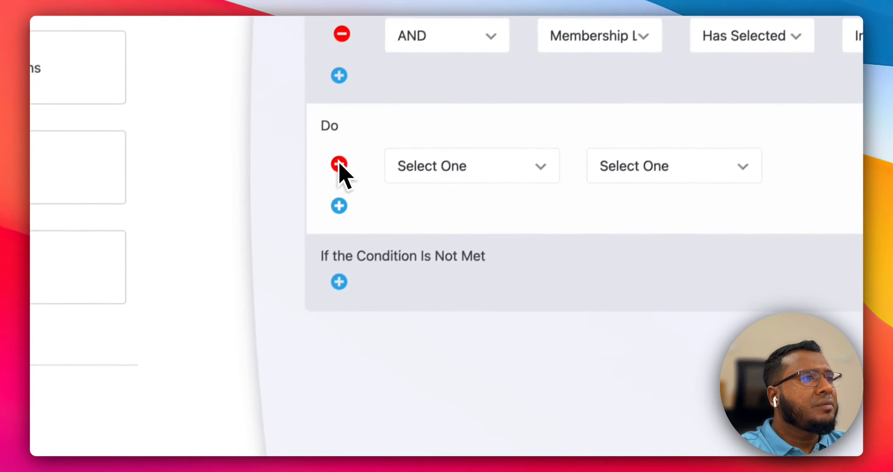
# Set the condition's action to Show Field for Total Amount.
pyautogui.click(220, 317)
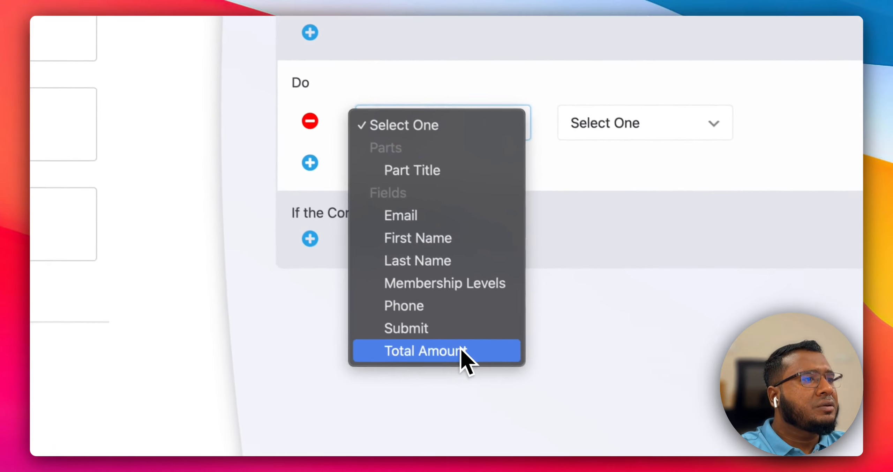
pyautogui.click(502, 376)
pyautogui.click(683, 158)
pyautogui.click(606, 142)
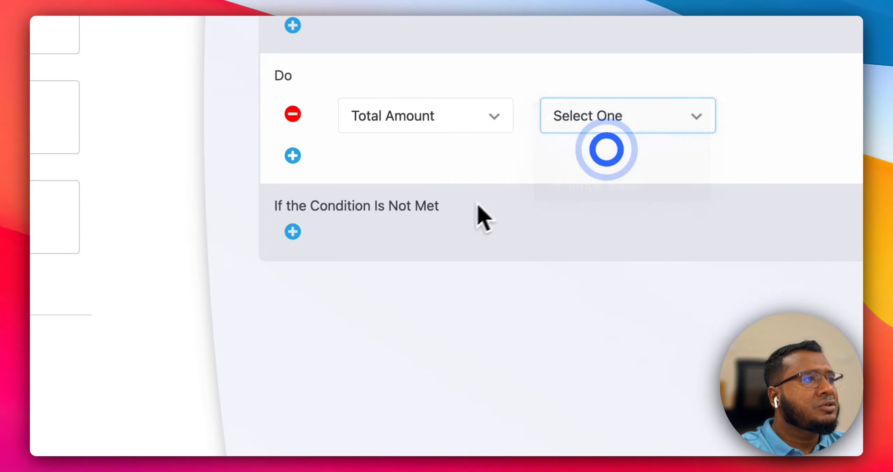
# Add an else action that hides the Total Amount field when the condition is not met.
pyautogui.click(293, 232)
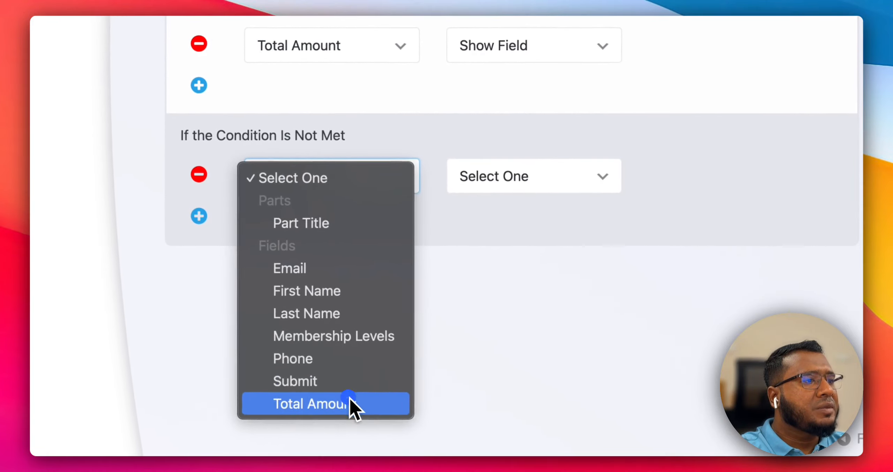
pyautogui.click(349, 401)
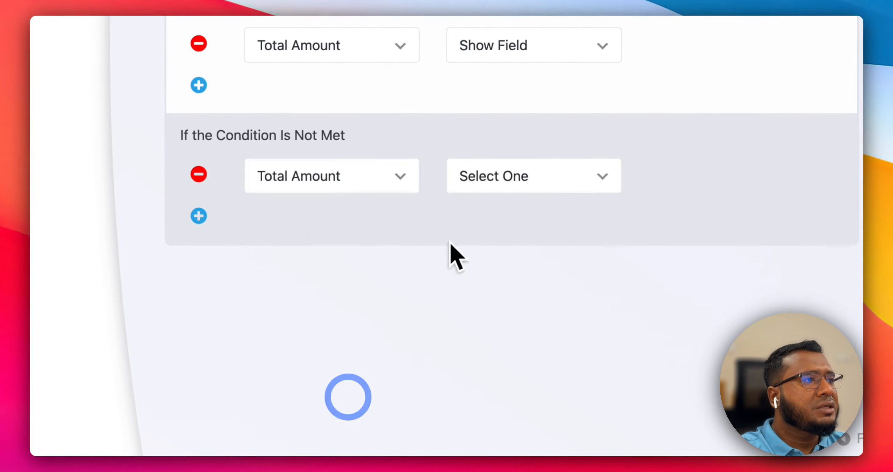
pyautogui.click(500, 181)
pyautogui.click(502, 228)
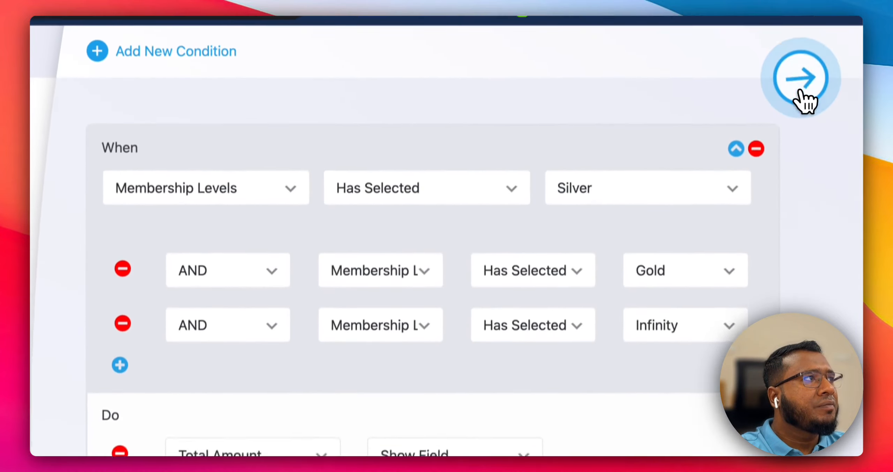
# Close the conditional logic editor, publish the form, and switch to the live form page.
pyautogui.click(799, 90)
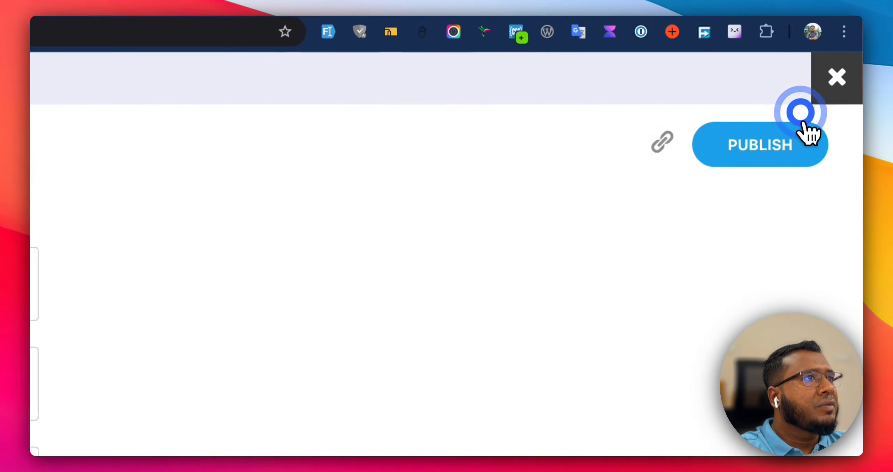
pyautogui.click(801, 135)
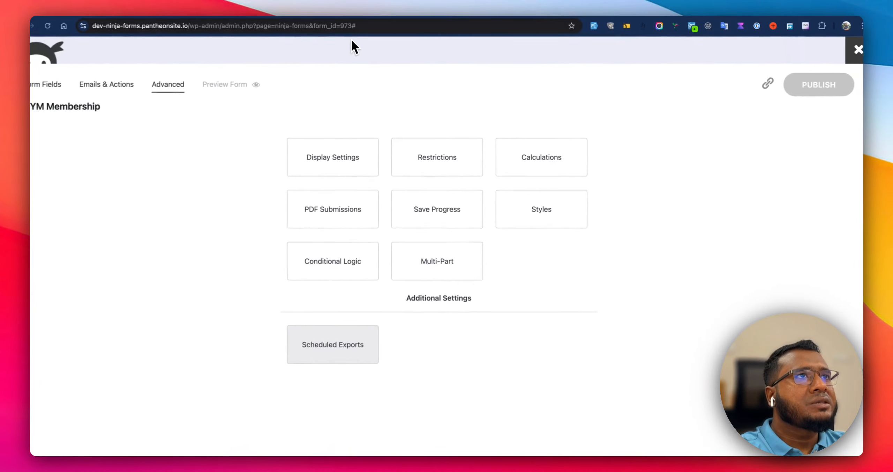
pyautogui.click(383, 14)
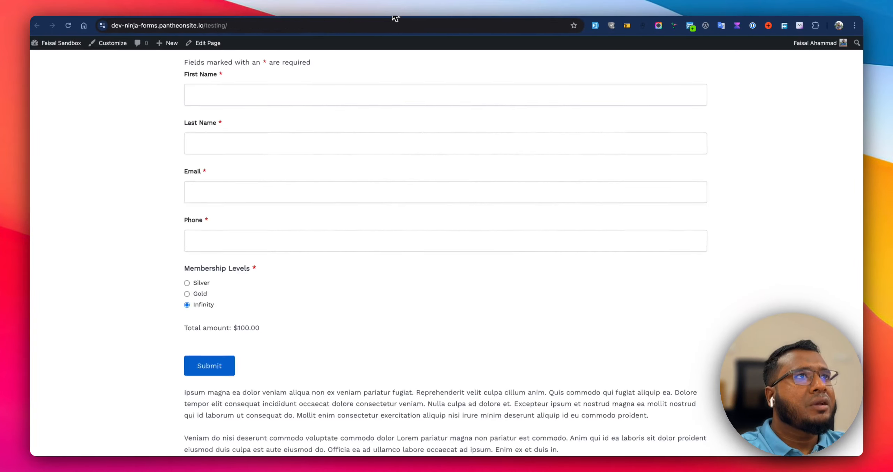
# Reload the live form and test the total by selecting the Silver membership level.
pyautogui.click(46, 26)
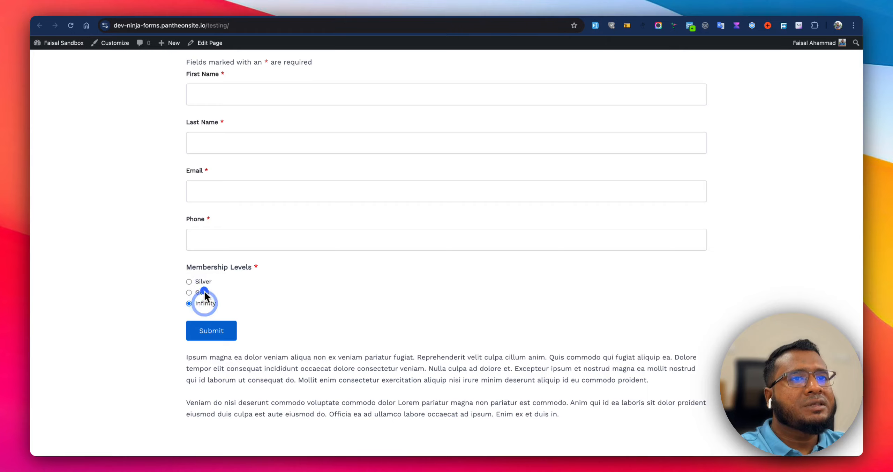
pyautogui.click(205, 281)
# In the form's conditional logic, change both additional criteria's operators from AND to OR.
pyautogui.click(222, 17)
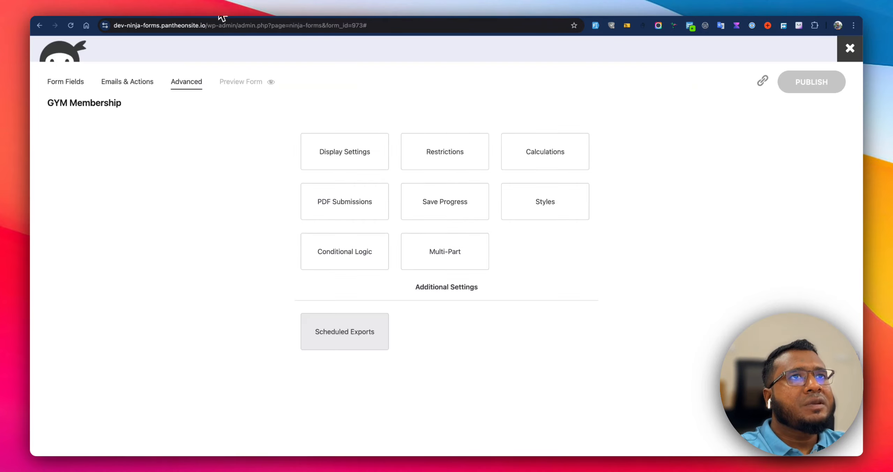
pyautogui.click(359, 259)
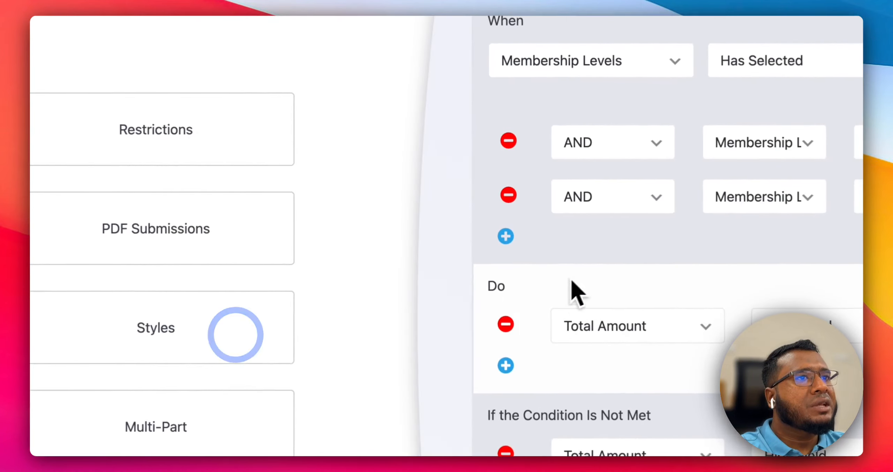
pyautogui.click(607, 143)
pyautogui.click(602, 163)
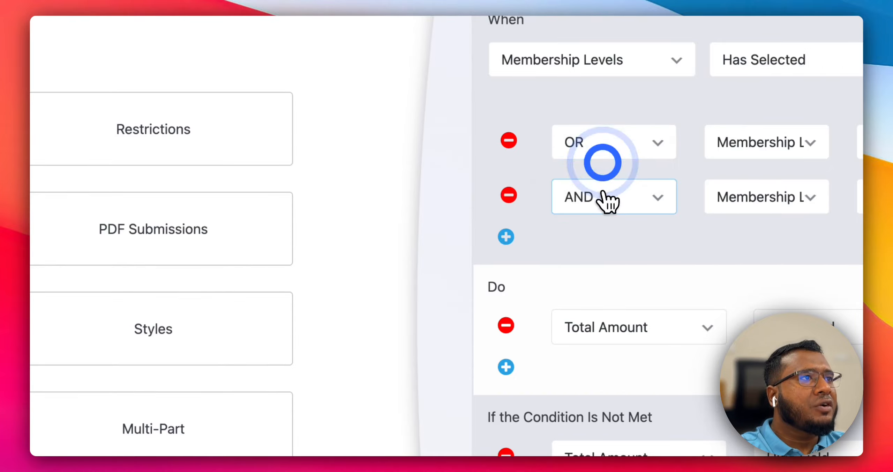
pyautogui.click(607, 200)
pyautogui.click(592, 227)
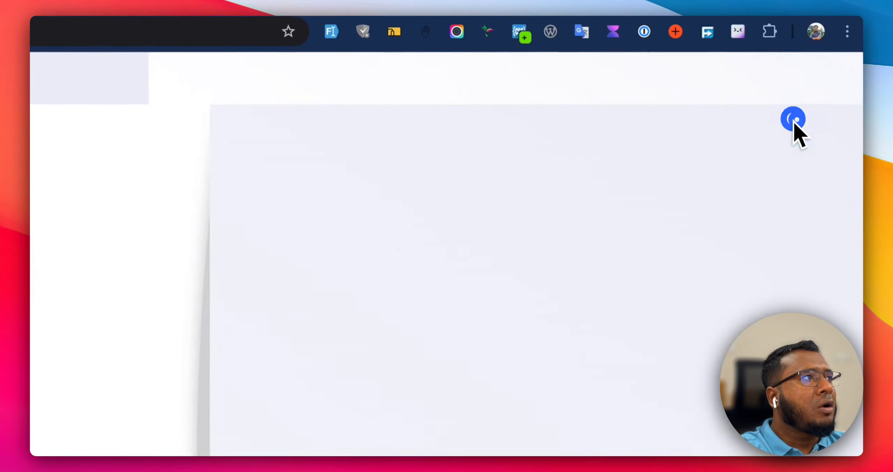
# Close the conditional logic editor and reload the live form page.
pyautogui.click(832, 75)
pyautogui.click(858, 136)
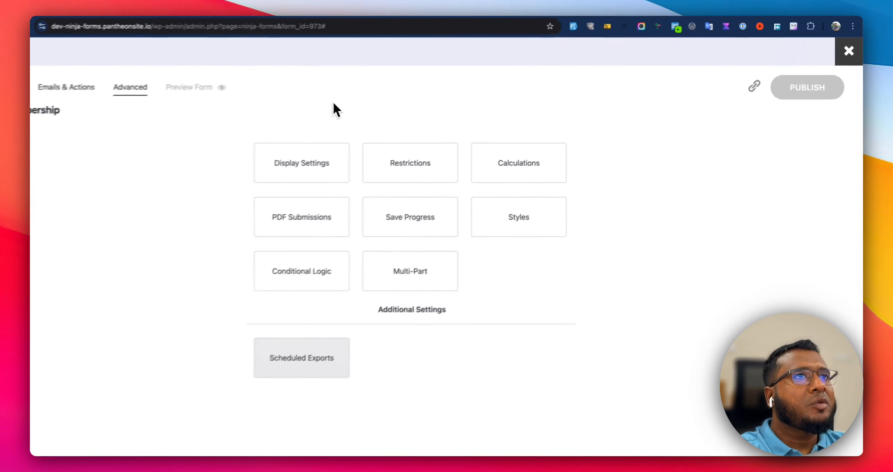
pyautogui.click(417, 17)
pyautogui.click(70, 26)
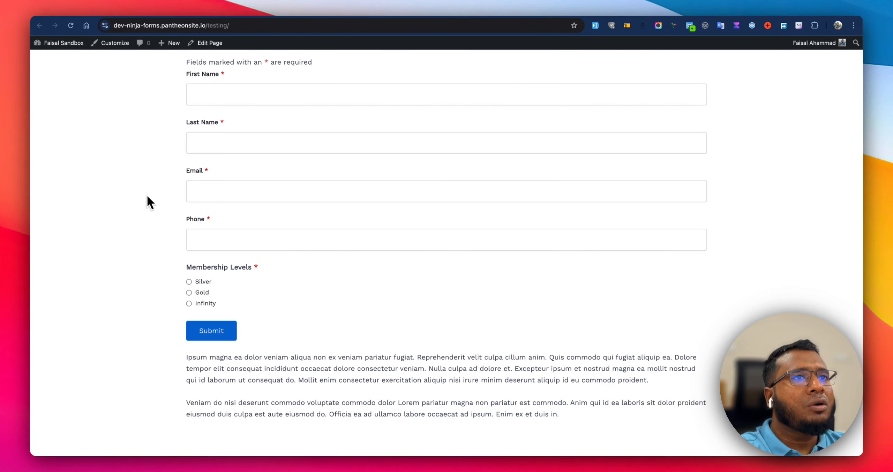
# Test the live form by selecting the Silver, Gold and Infinity membership levels in turn.
pyautogui.click(209, 281)
pyautogui.click(207, 291)
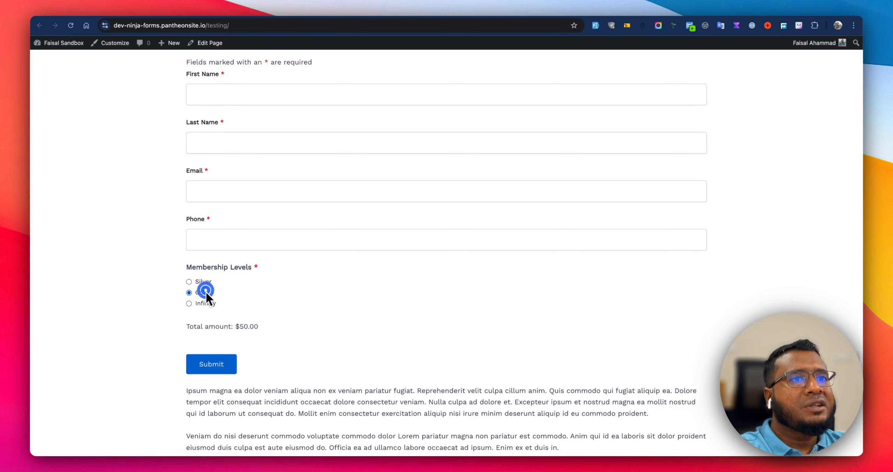
pyautogui.click(203, 302)
pyautogui.click(203, 294)
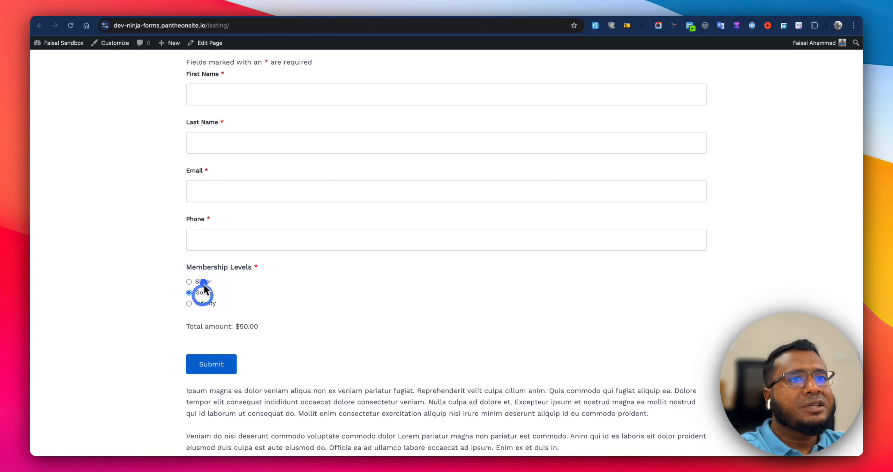
pyautogui.click(203, 283)
pyautogui.click(205, 302)
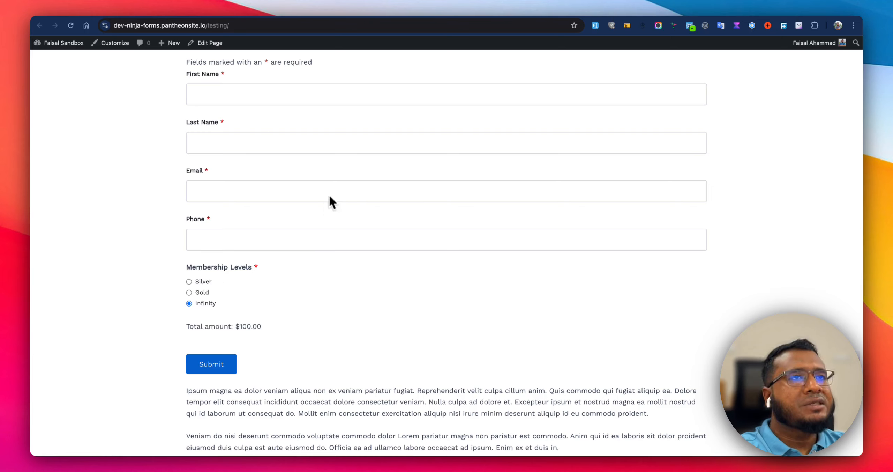
# Return to the form builder and add a Single Line Text field below Membership Levels.
pyautogui.click(240, 12)
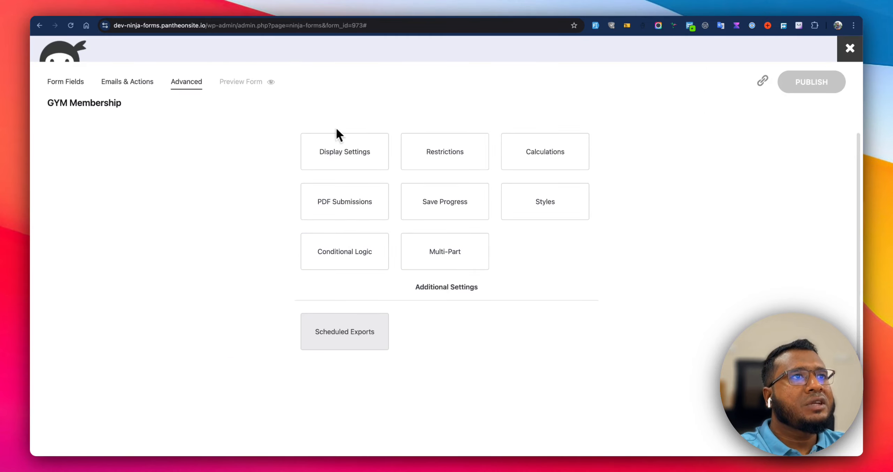
pyautogui.click(75, 81)
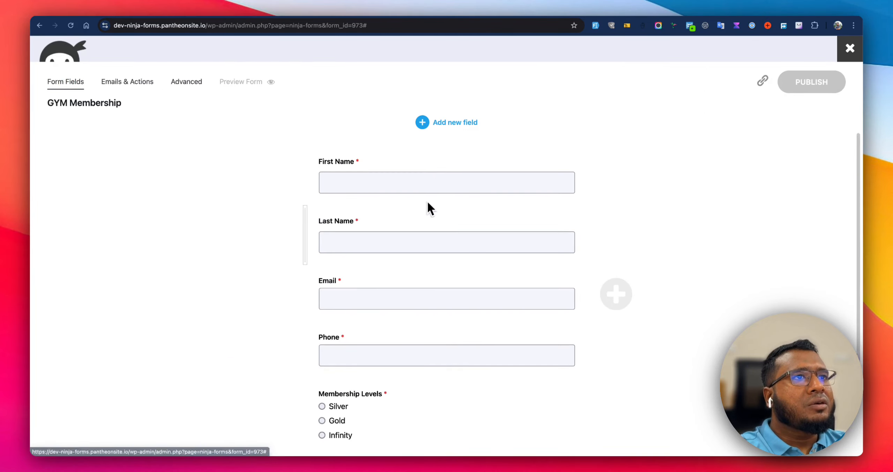
pyautogui.scroll(-3, 427, 205)
pyautogui.click(462, 122)
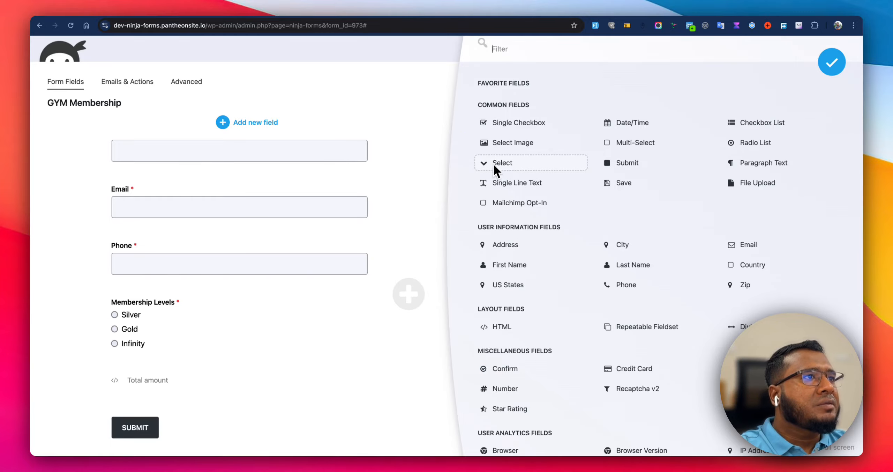
pyautogui.click(512, 183)
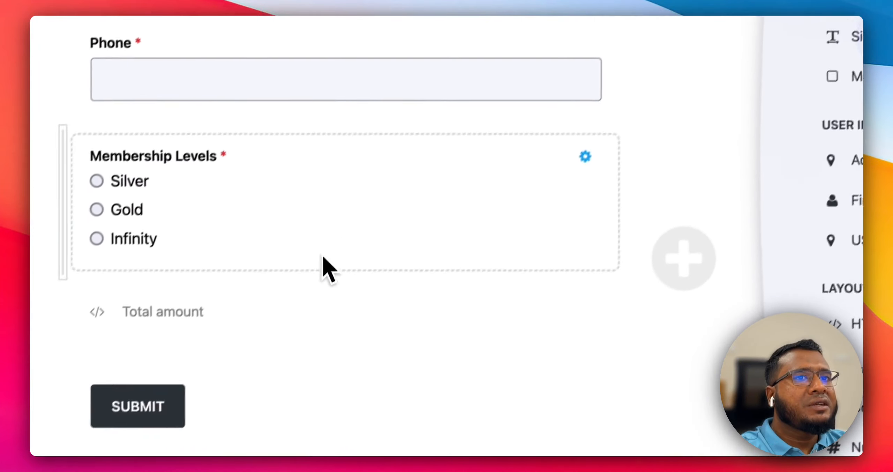
pyautogui.moveTo(400, 426); pyautogui.dragTo(408, 185)
# Label the new text field Coupon Code and close its field settings.
pyautogui.click(393, 246)
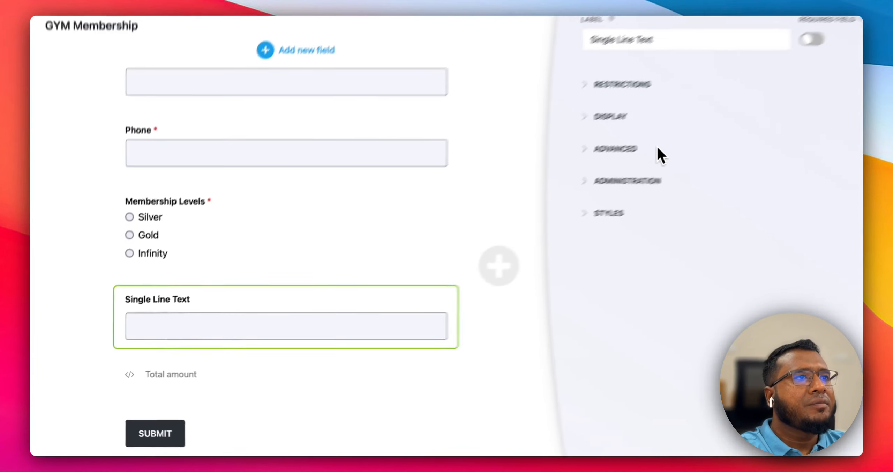
pyautogui.click(554, 106)
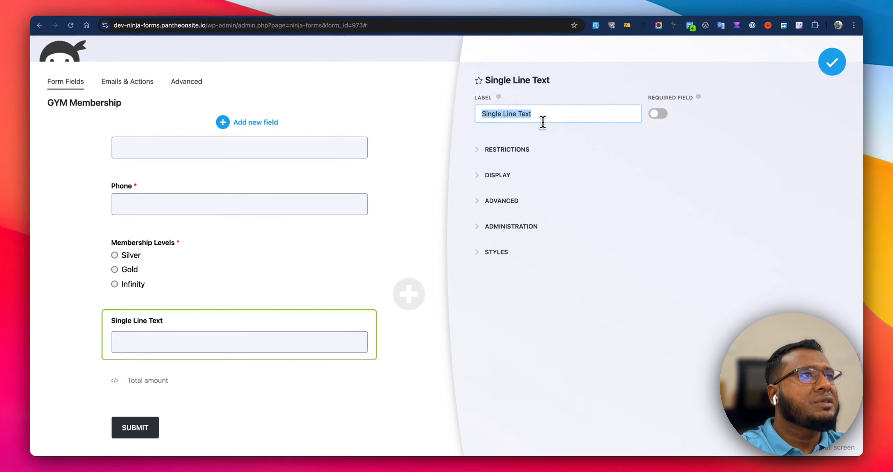
pyautogui.write('Coupon Code')
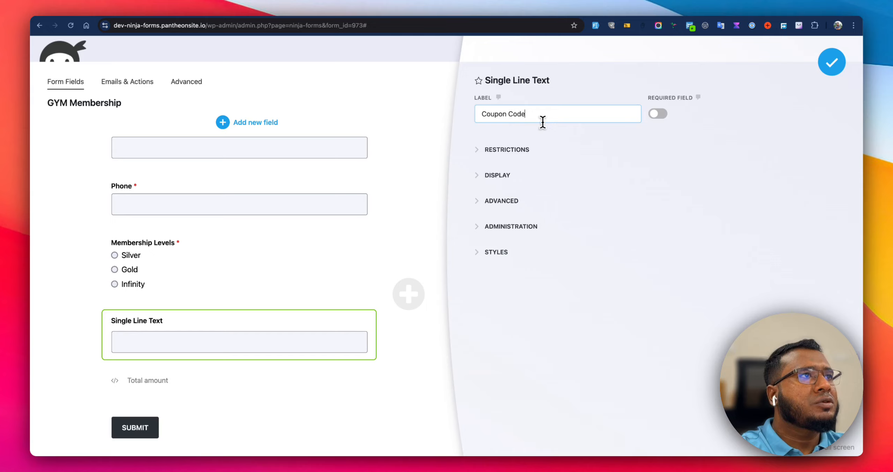
pyautogui.click(531, 151)
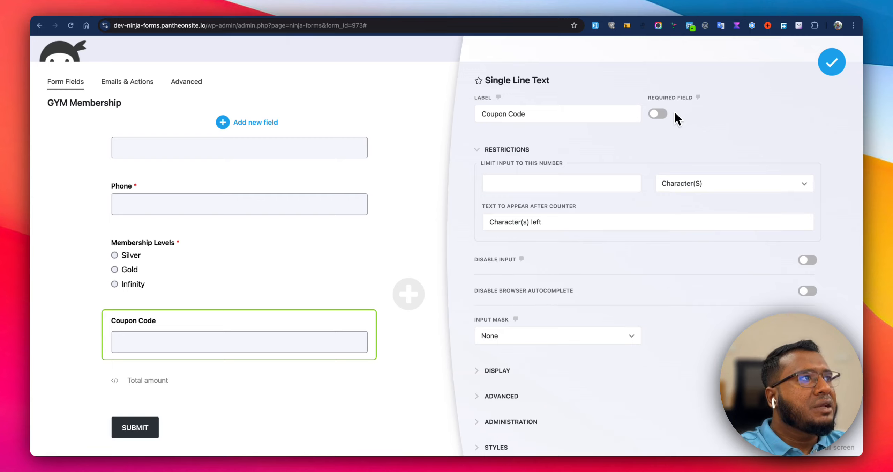
pyautogui.click(831, 62)
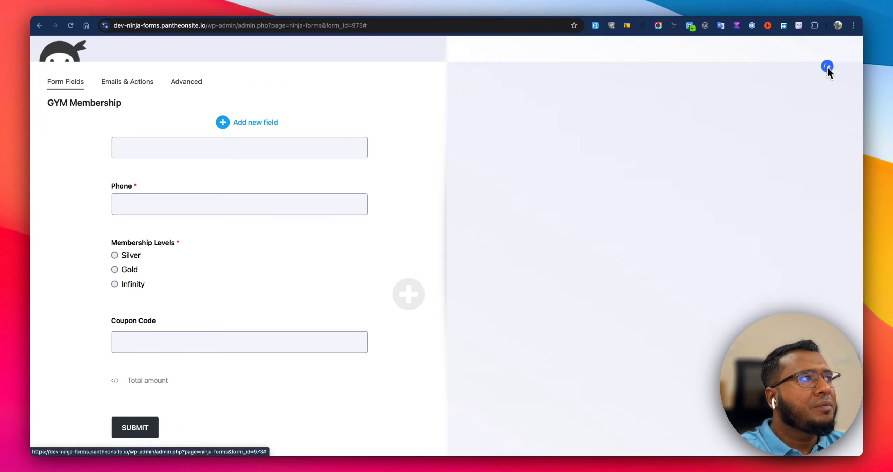
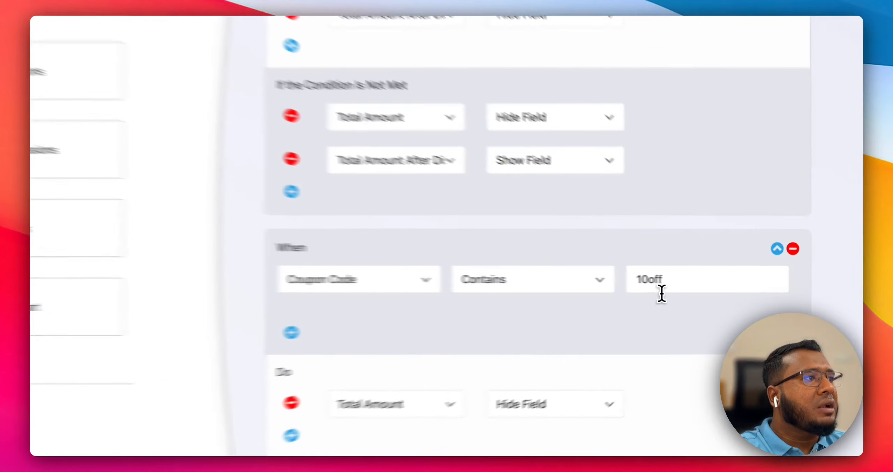
# In the Coupon Code condition's not-met section, add an action that shows Total Amount After Discount.
pyautogui.doubleClick(718, 284)
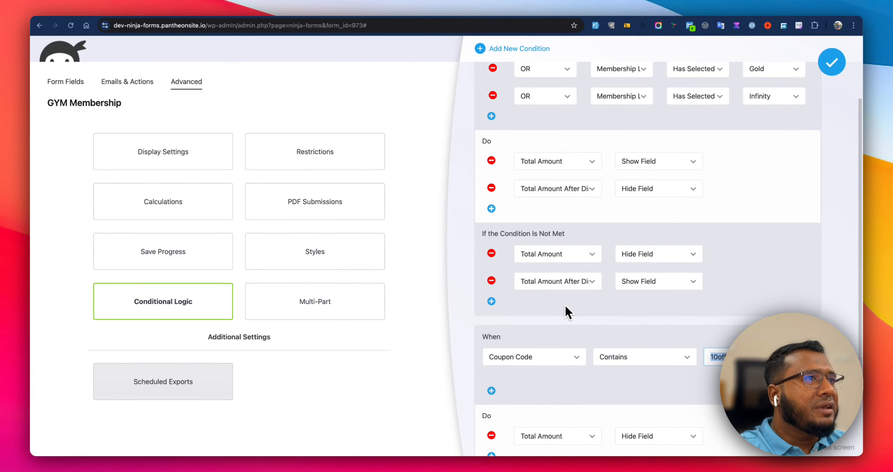
pyautogui.scroll(1, 566, 309)
pyautogui.scroll(-5, 566, 308)
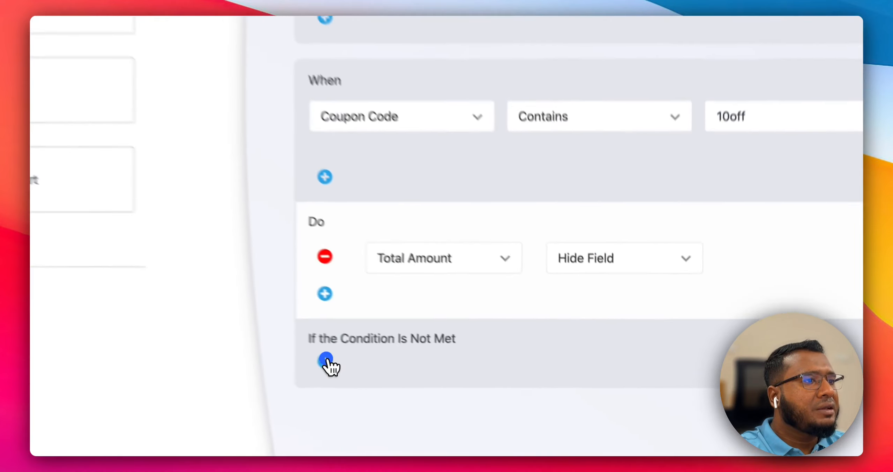
pyautogui.click(491, 403)
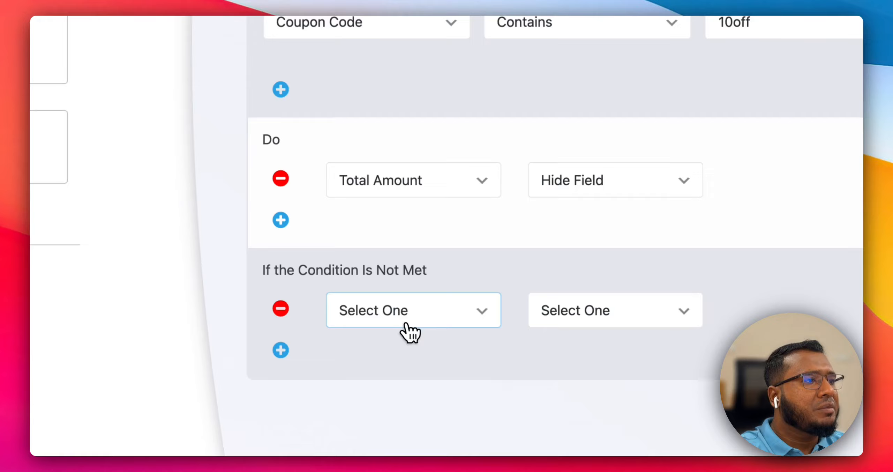
pyautogui.click(555, 414)
pyautogui.click(432, 429)
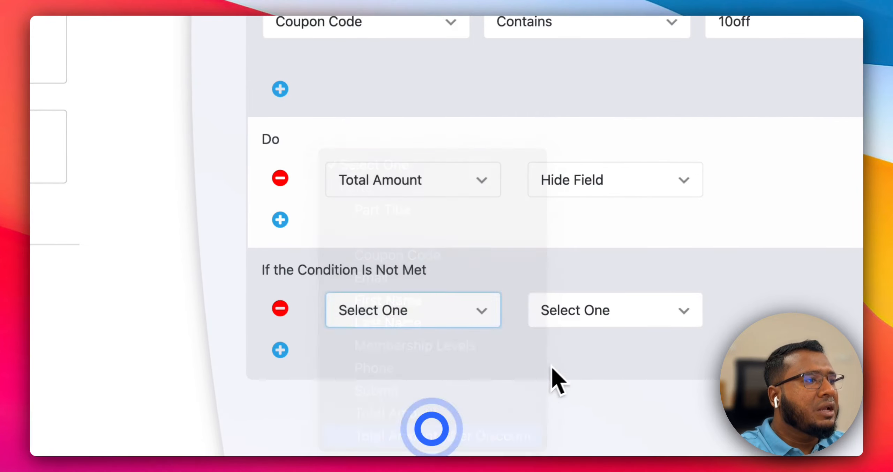
pyautogui.click(599, 316)
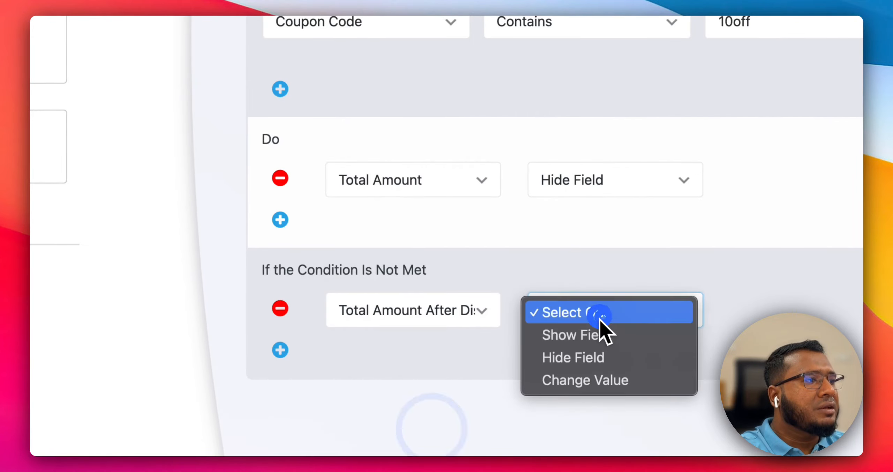
pyautogui.click(607, 335)
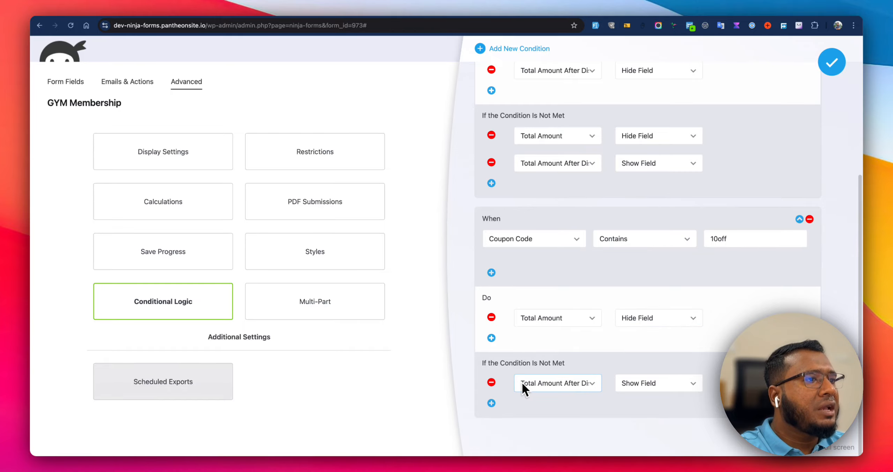
# Add a second Do action to the coupon condition that shows the Total Amount After Discount field.
pyautogui.click(491, 338)
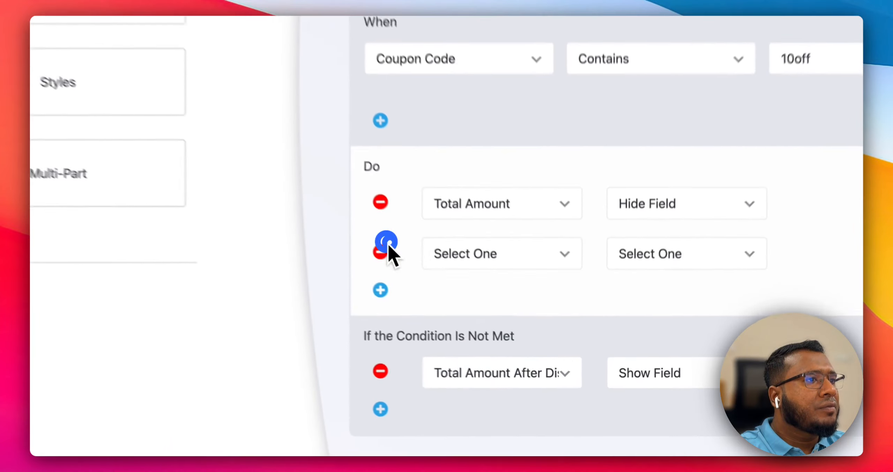
pyautogui.click(558, 345)
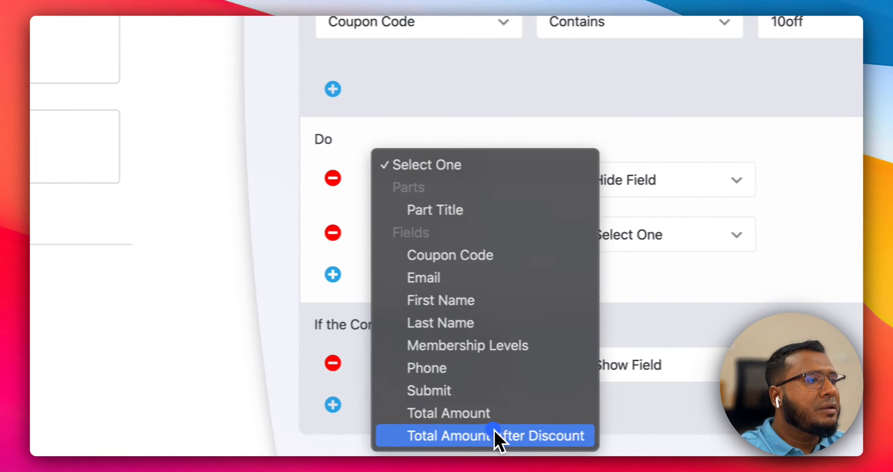
pyautogui.click(496, 435)
pyautogui.click(670, 235)
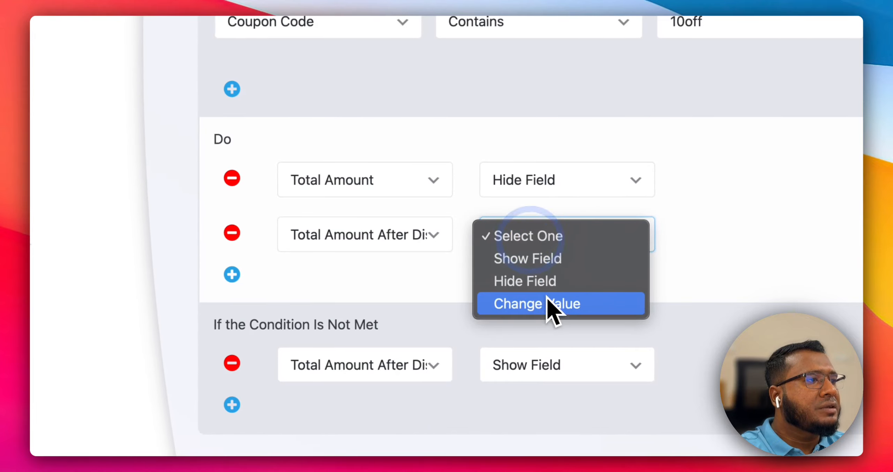
pyautogui.click(544, 258)
# Change the coupon condition's first not-met action to show the Total Amount field.
pyautogui.scroll(-2, 405, 298)
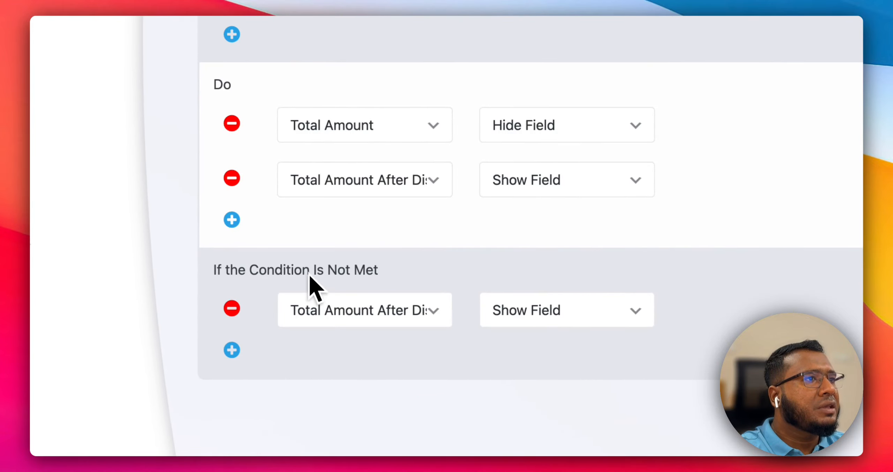
pyautogui.click(369, 310)
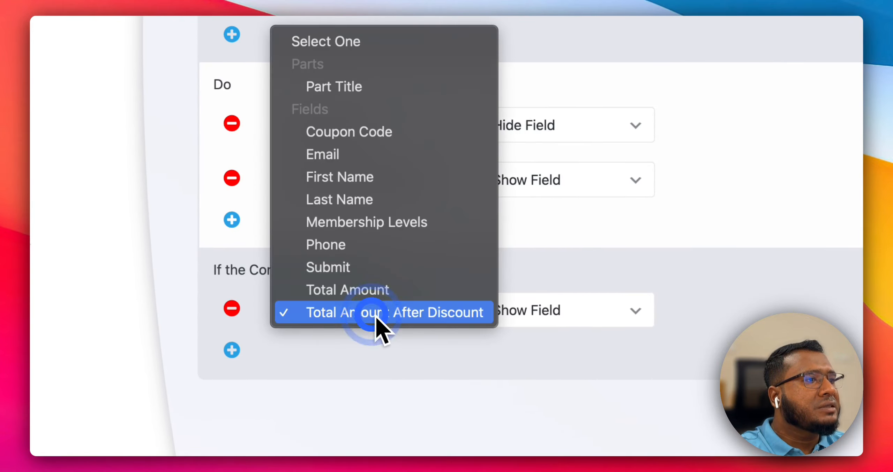
pyautogui.click(376, 291)
pyautogui.click(552, 307)
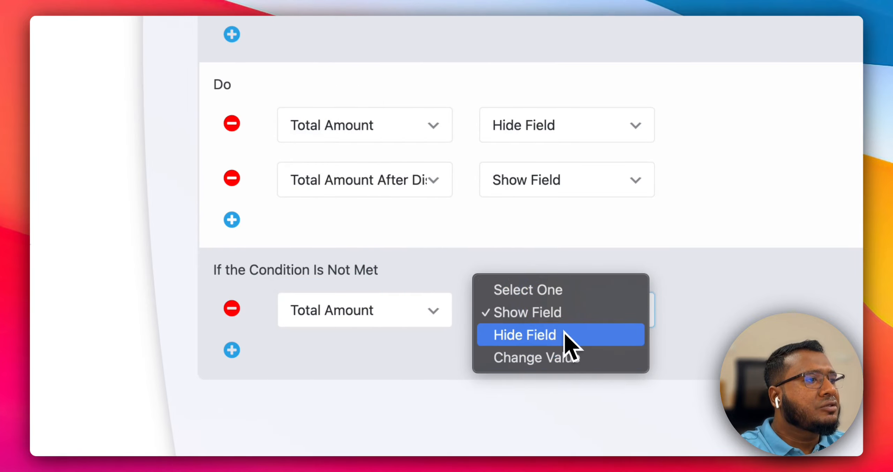
pyautogui.click(565, 314)
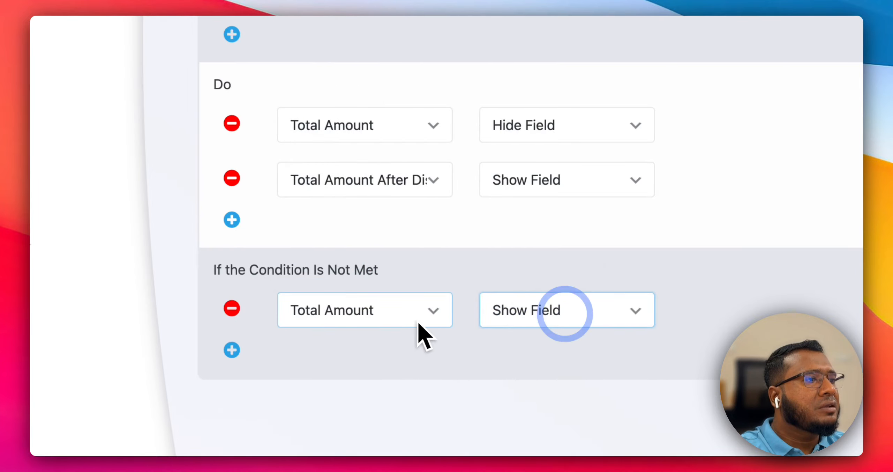
# Add a not-met action to the coupon condition that hides Total Amount After Discount.
pyautogui.click(231, 350)
pyautogui.click(356, 365)
pyautogui.click(382, 430)
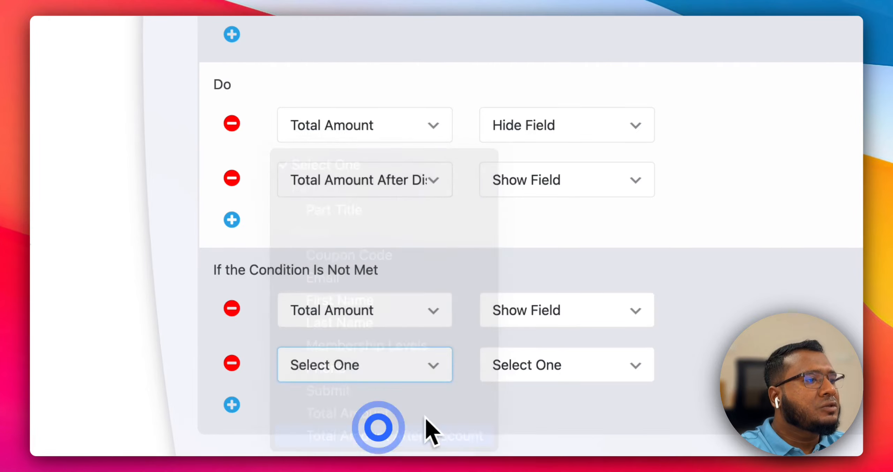
pyautogui.click(522, 367)
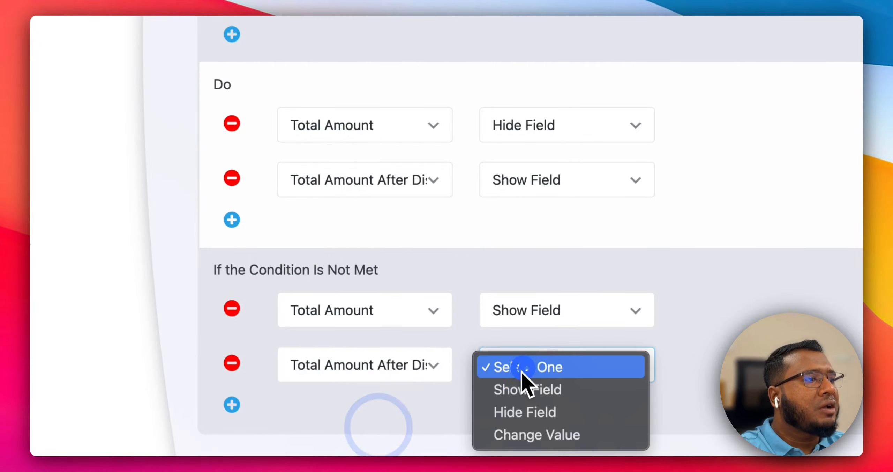
pyautogui.click(552, 412)
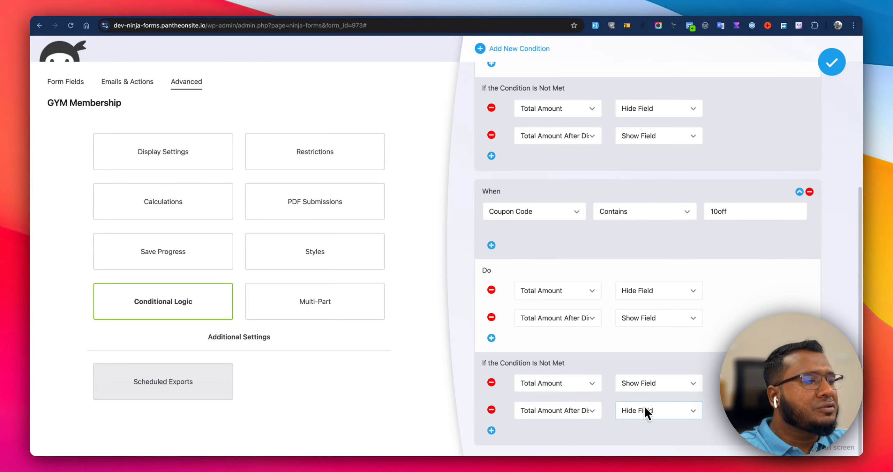
# Close the conditional logic editor and publish the form.
pyautogui.scroll(6, 649, 387)
pyautogui.click(828, 68)
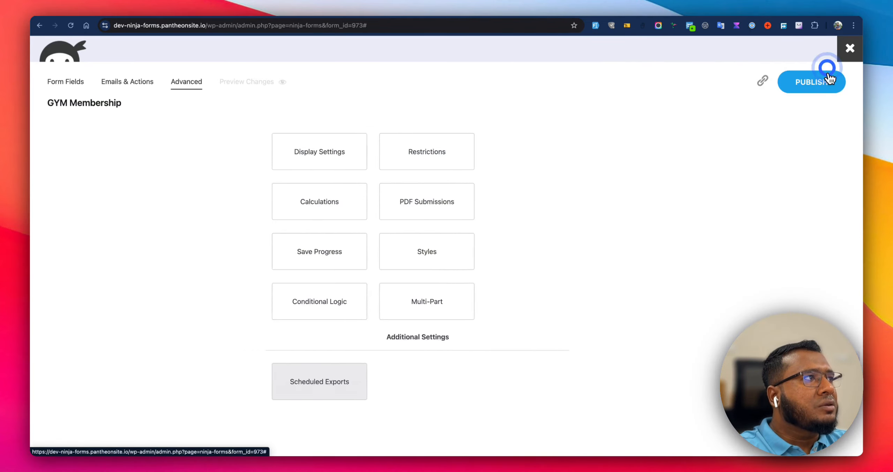
pyautogui.click(828, 74)
# Reload the live form page and select the Infinity and then Silver membership levels.
pyautogui.click(415, 10)
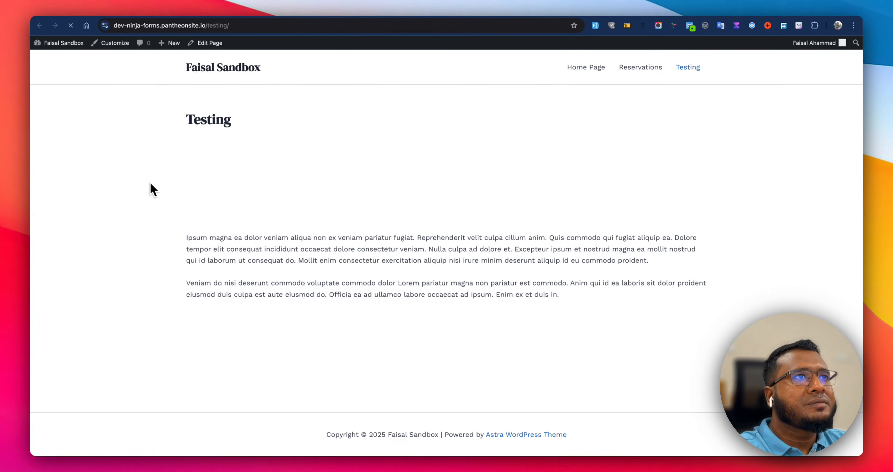
pyautogui.scroll(-3, 150, 189)
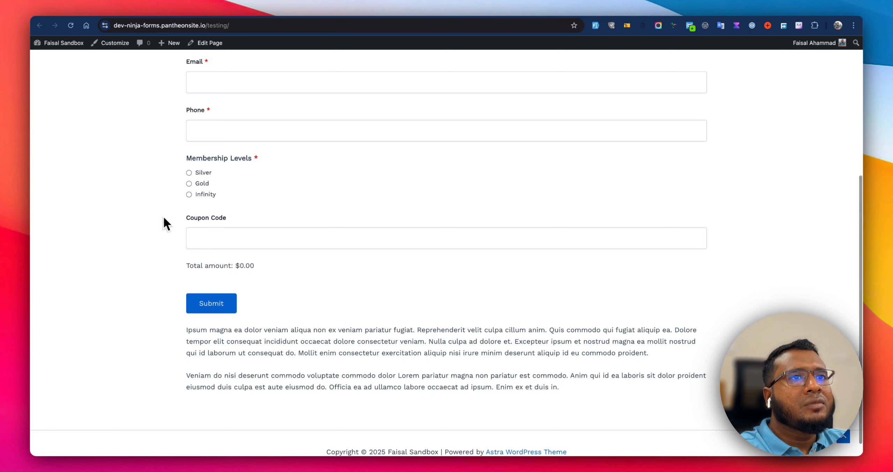
pyautogui.click(207, 194)
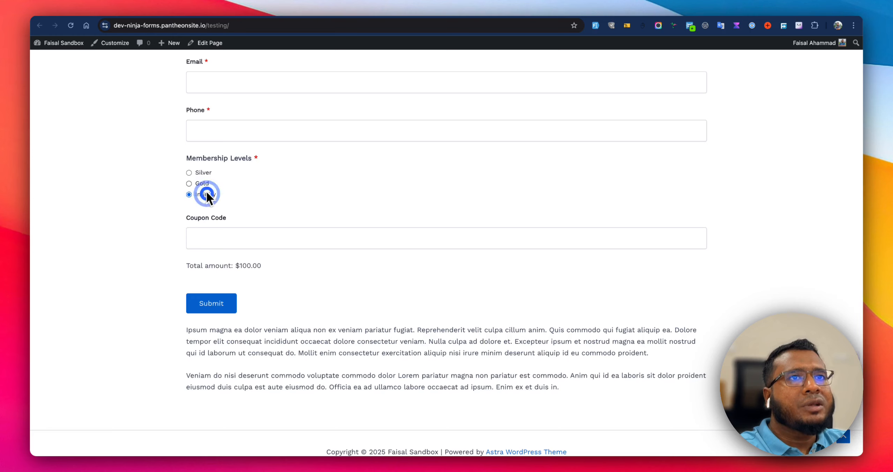
pyautogui.click(205, 173)
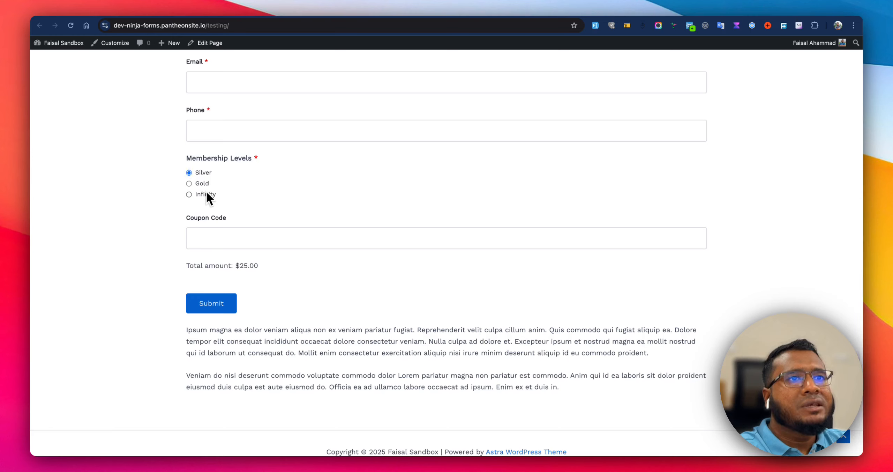
# Enter coupon code 10off and test the total by switching between the Gold, Silver and Infinity levels.
pyautogui.click(215, 232)
pyautogui.write('10off')
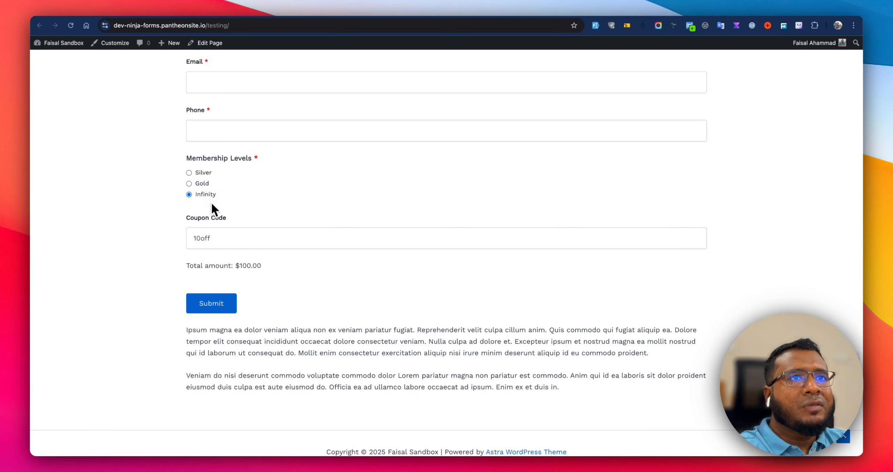
pyautogui.click(221, 239)
pyautogui.click(204, 184)
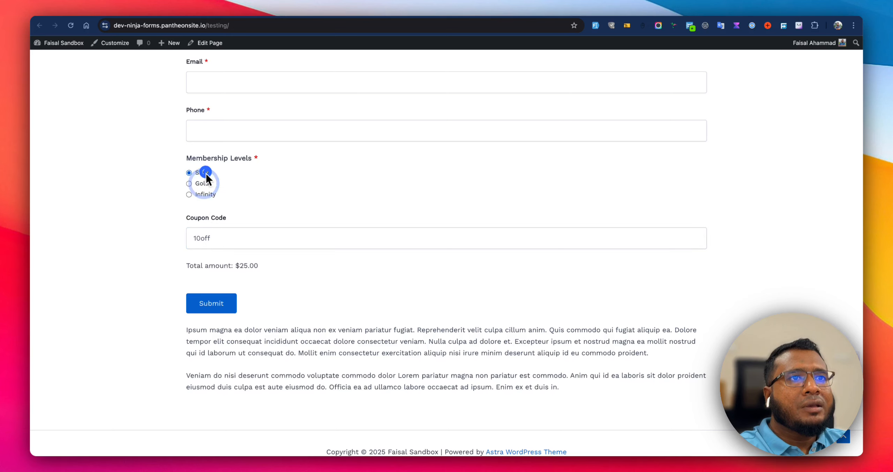
pyautogui.click(236, 244)
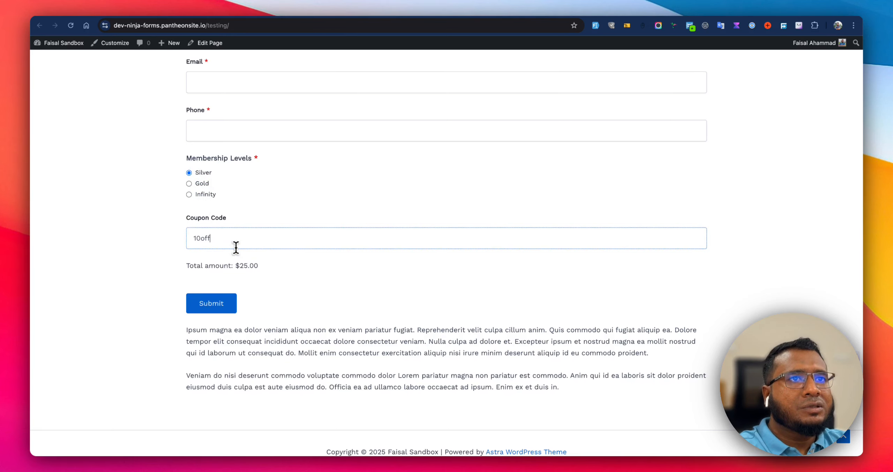
pyautogui.click(206, 195)
pyautogui.click(223, 241)
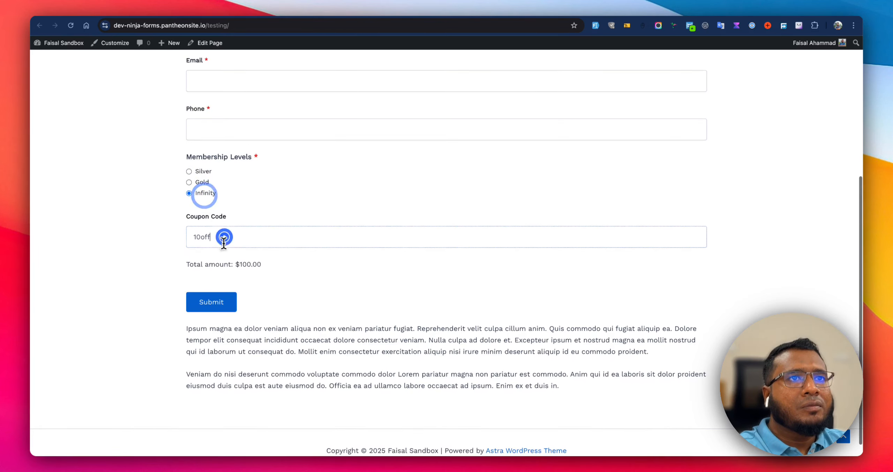
pyautogui.click(273, 251)
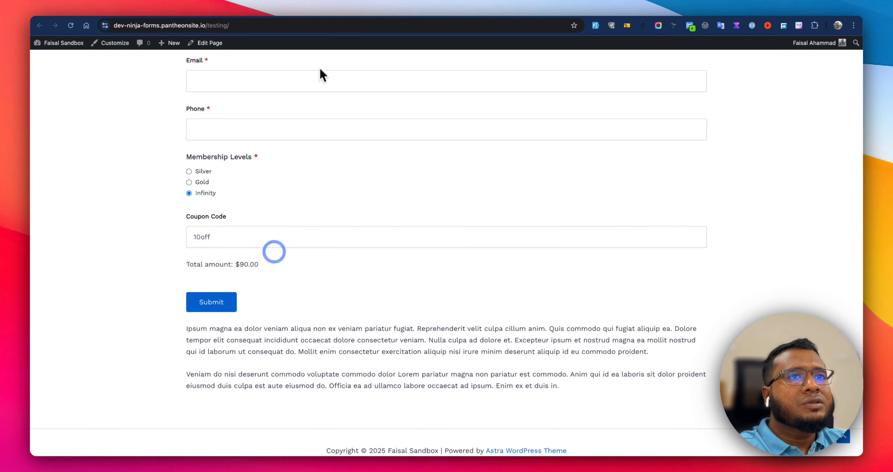
# Return to the form builder's conditional logic and add a new AND criterion to the membership levels condition.
pyautogui.click(225, 18)
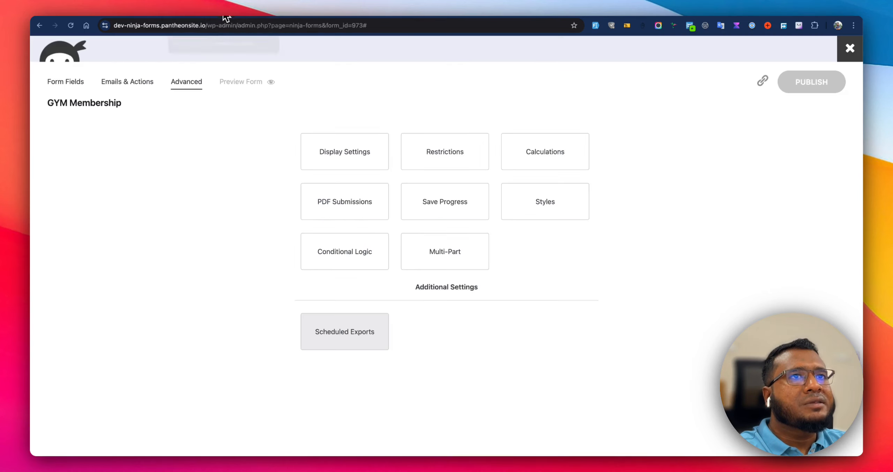
pyautogui.click(353, 255)
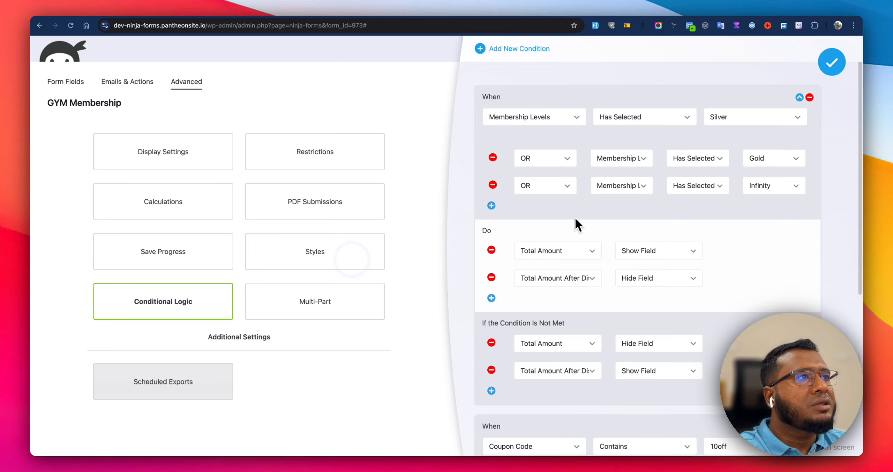
pyautogui.scroll(-3, 552, 212)
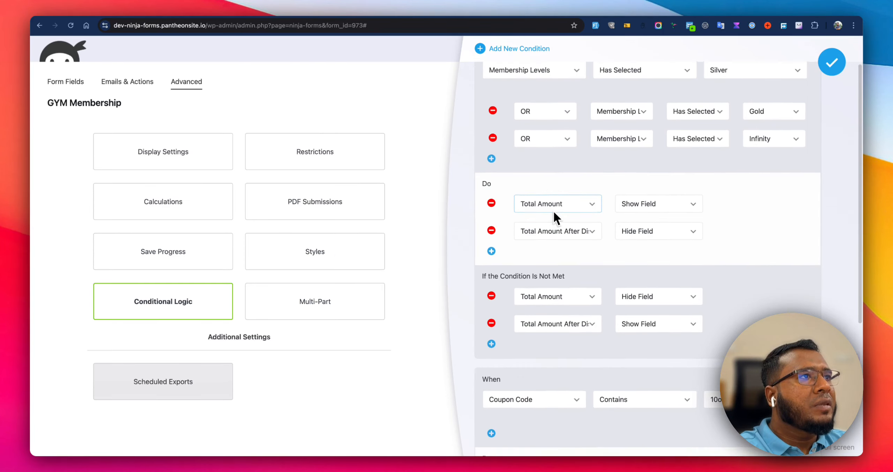
pyautogui.click(492, 152)
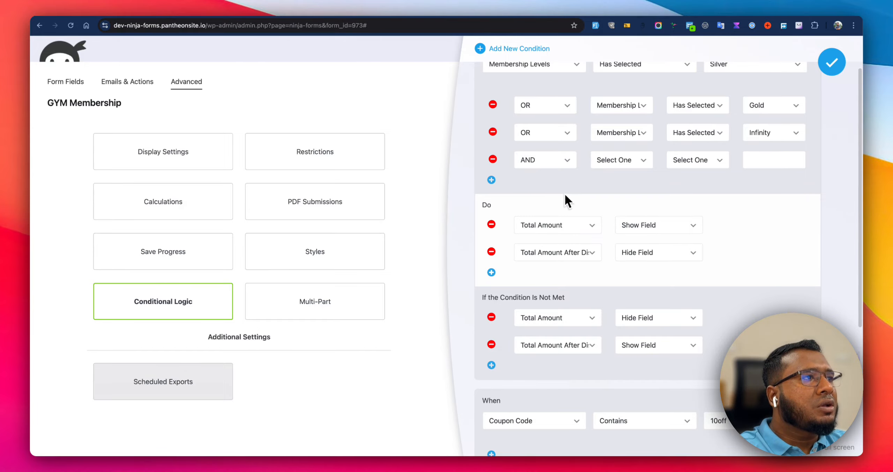
# Set the new AND criterion to Coupon Code, Contains, with the value 10off.
pyautogui.click(616, 159)
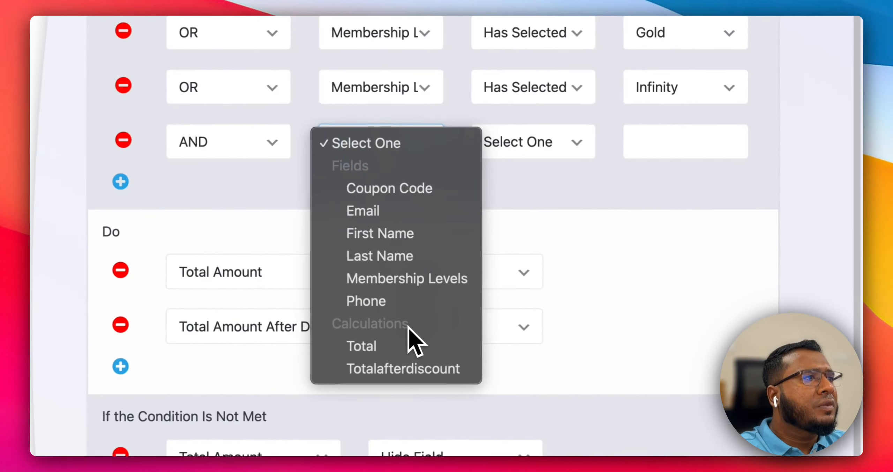
pyautogui.click(667, 227)
pyautogui.scroll(-10, 642, 279)
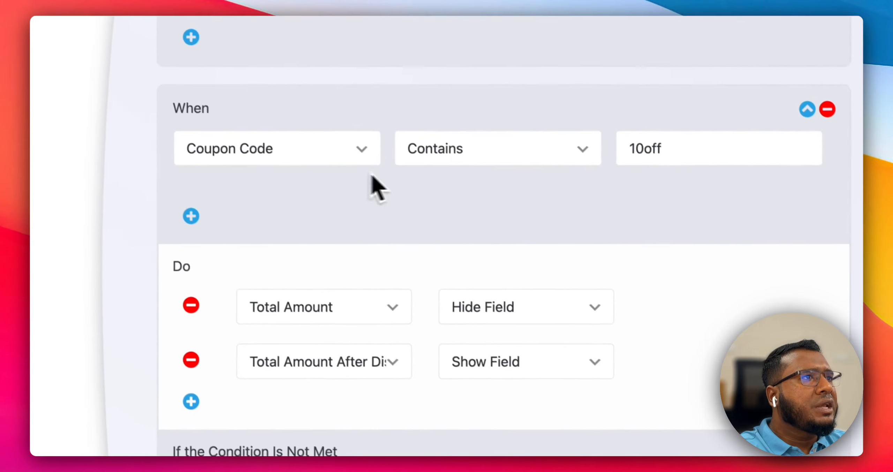
pyautogui.click(757, 137)
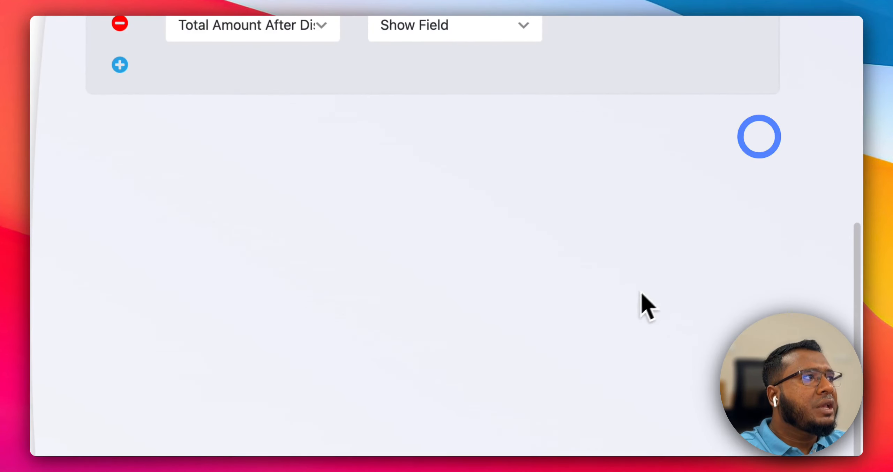
pyautogui.scroll(-3, 343, 247)
pyautogui.click(365, 149)
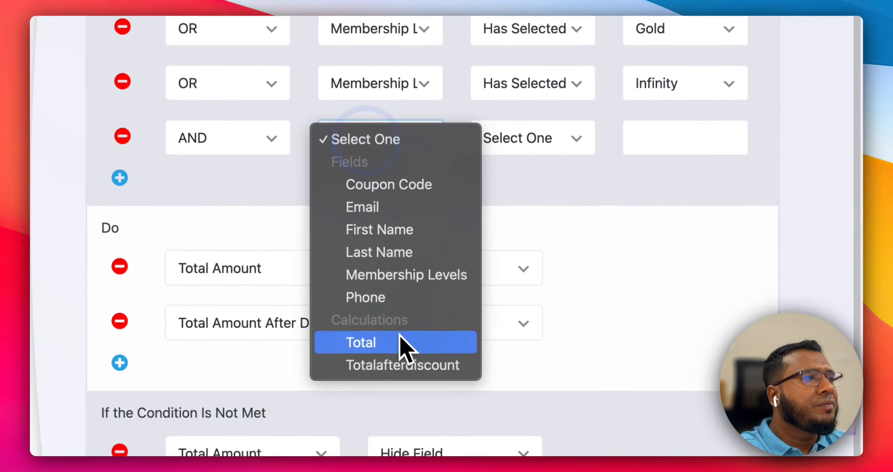
pyautogui.click(405, 193)
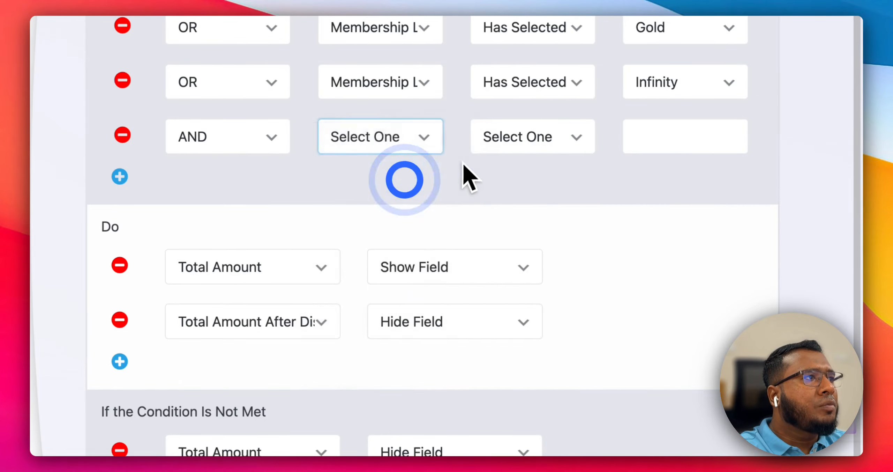
pyautogui.click(510, 146)
pyautogui.click(532, 199)
pyautogui.click(625, 147)
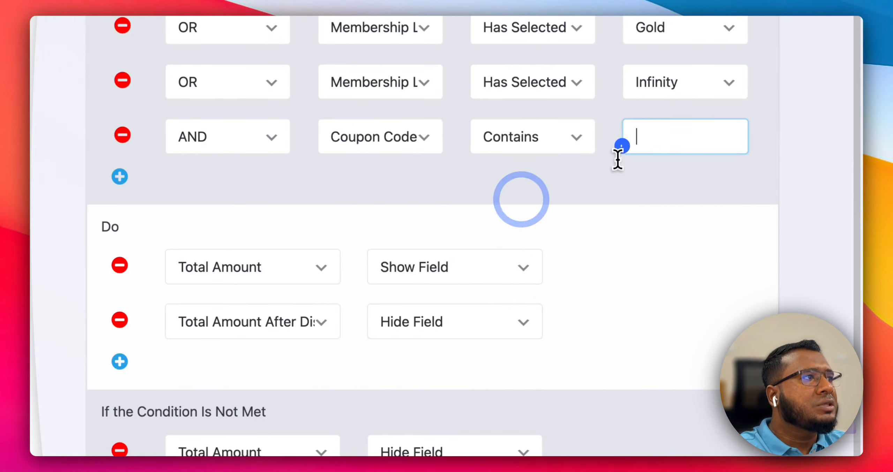
pyautogui.write('1')
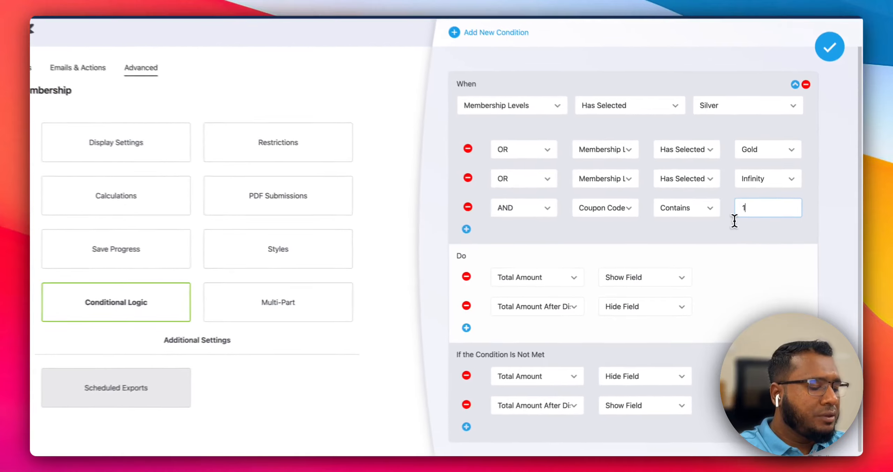
pyautogui.write('0off')
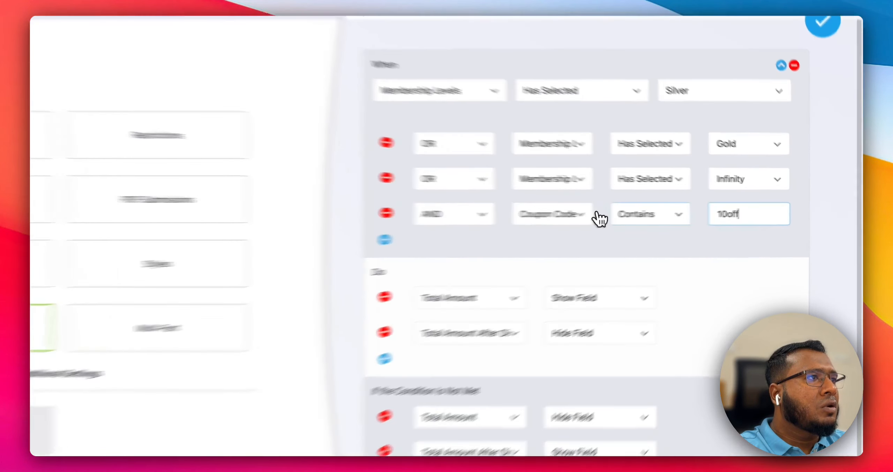
# Change the Coupon Code criterion's comparator to Does Not Contain and close the conditional logic editor.
pyautogui.click(683, 213)
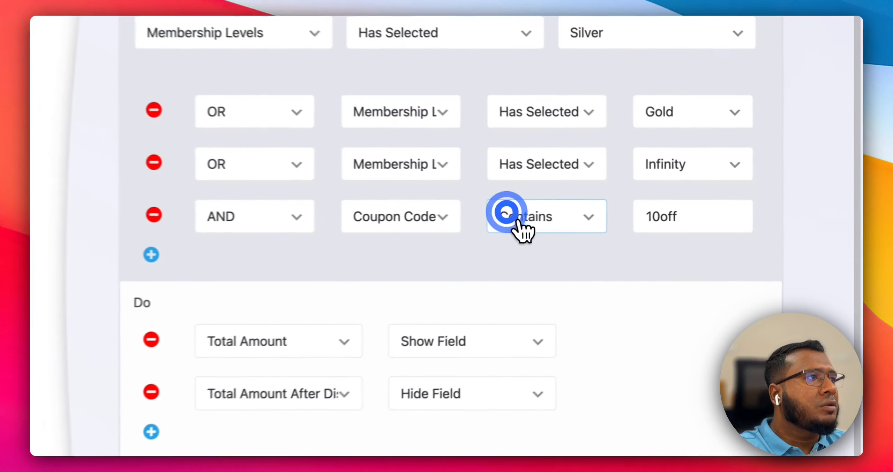
pyautogui.click(386, 266)
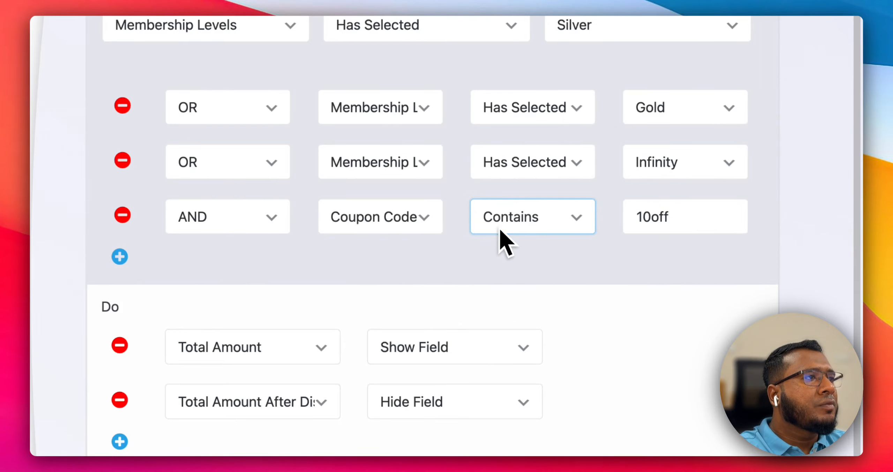
pyautogui.click(558, 223)
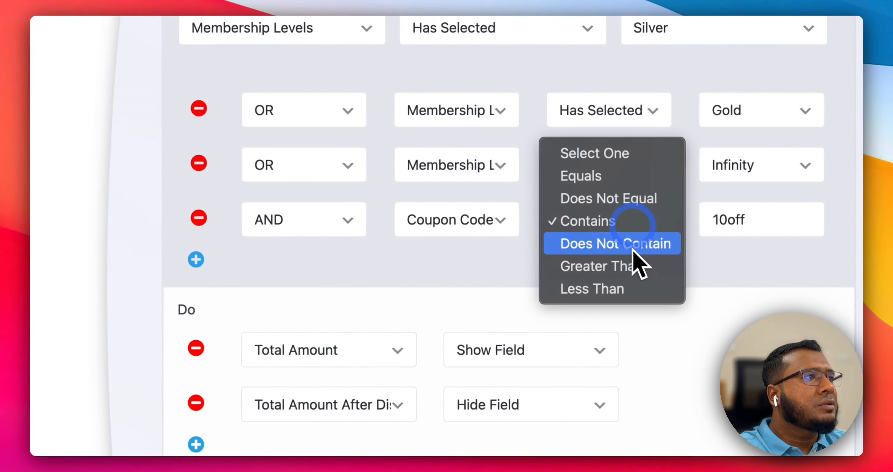
pyautogui.click(634, 245)
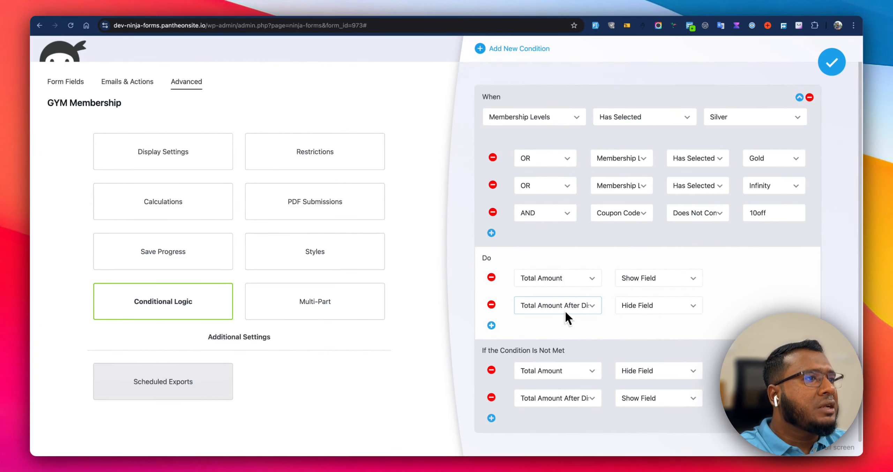
pyautogui.scroll(-1, 659, 331)
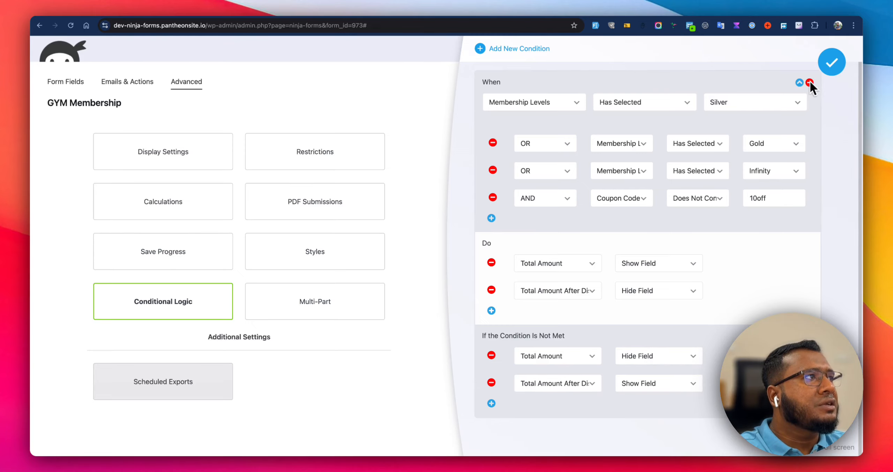
pyautogui.click(831, 62)
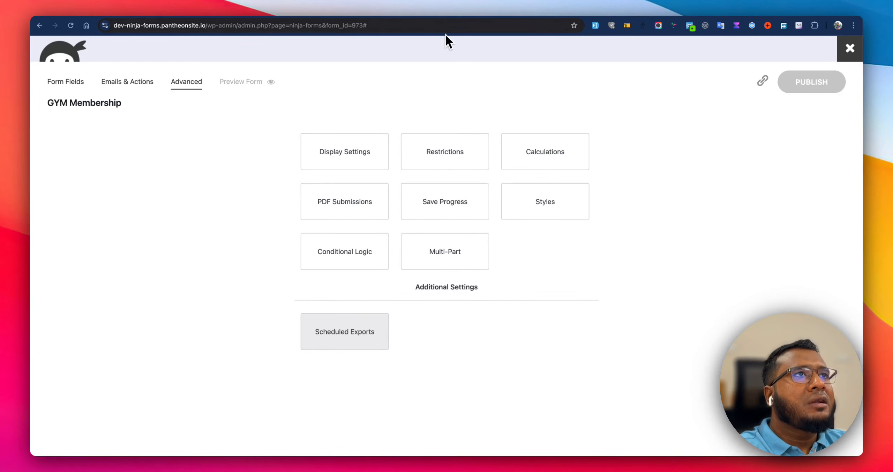
# Switch to the live form page and select the Silver, Gold and then Silver membership levels.
pyautogui.click(472, 8)
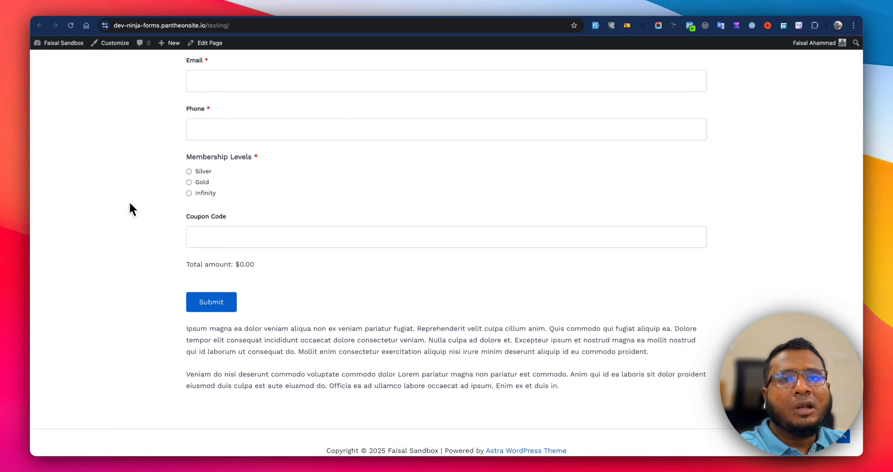
pyautogui.click(204, 172)
pyautogui.click(204, 183)
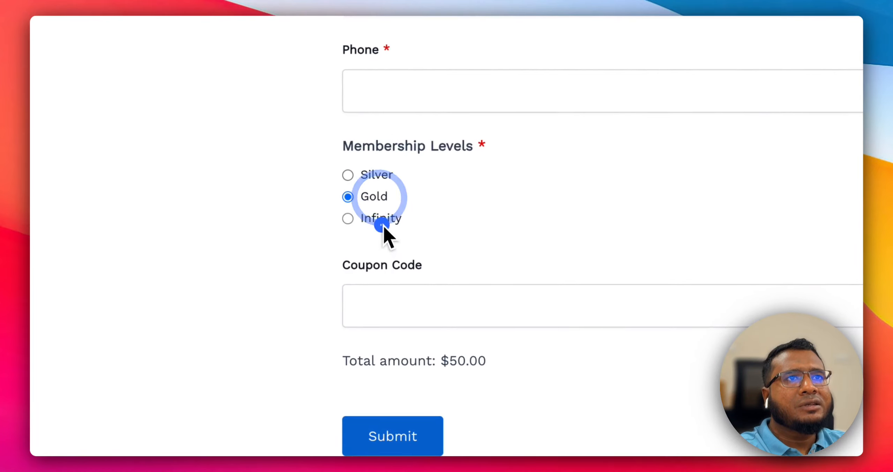
pyautogui.click(379, 176)
# Enter coupon code 10off in the live form's Coupon Code field.
pyautogui.click(418, 303)
pyautogui.write('1')
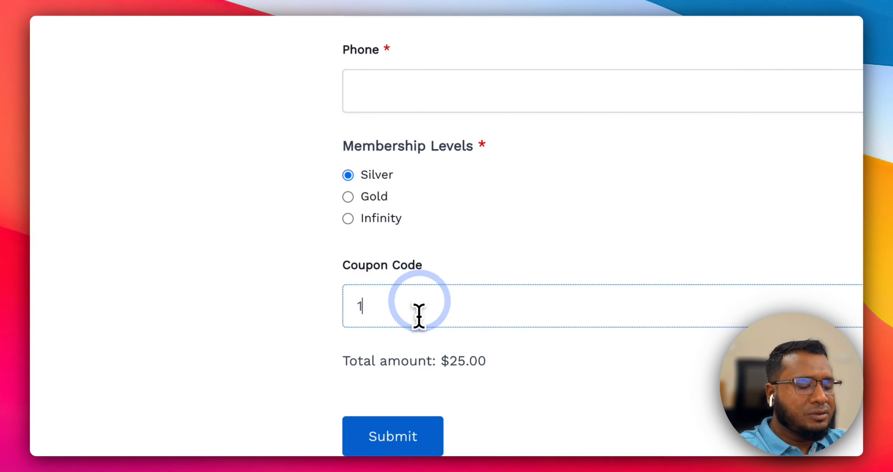
pyautogui.write('00o')
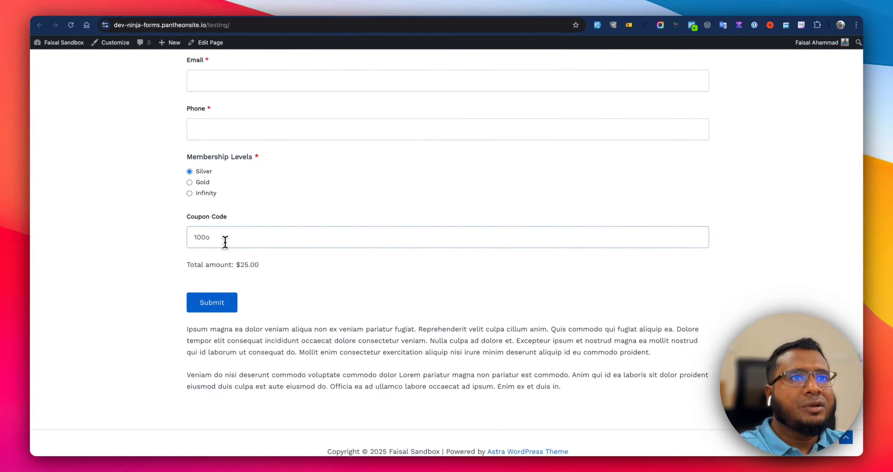
pyautogui.press('BackSpace')
pyautogui.press('BackSpace')
pyautogui.write('off')
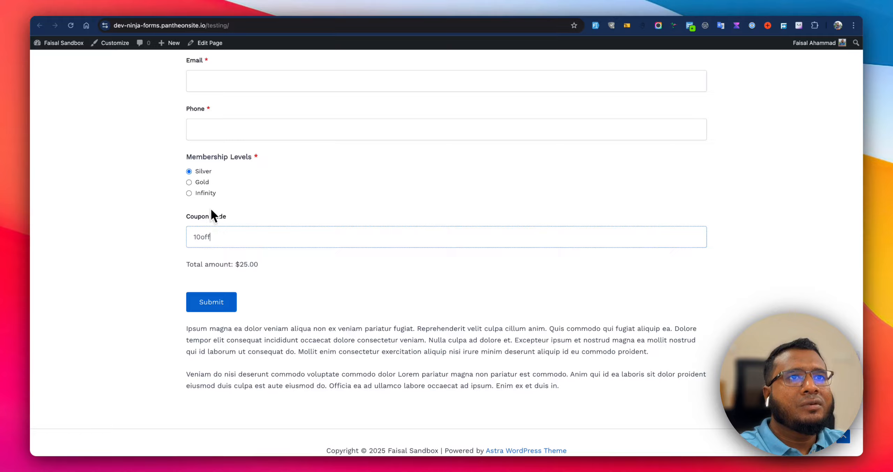
# Test the total by switching repeatedly between the Infinity, Gold and Silver membership levels.
pyautogui.click(204, 193)
pyautogui.click(208, 181)
pyautogui.click(206, 171)
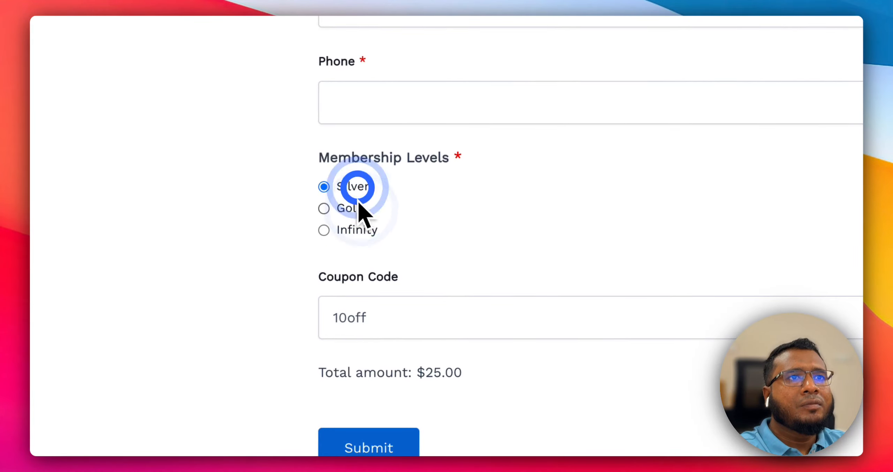
pyautogui.click(360, 211)
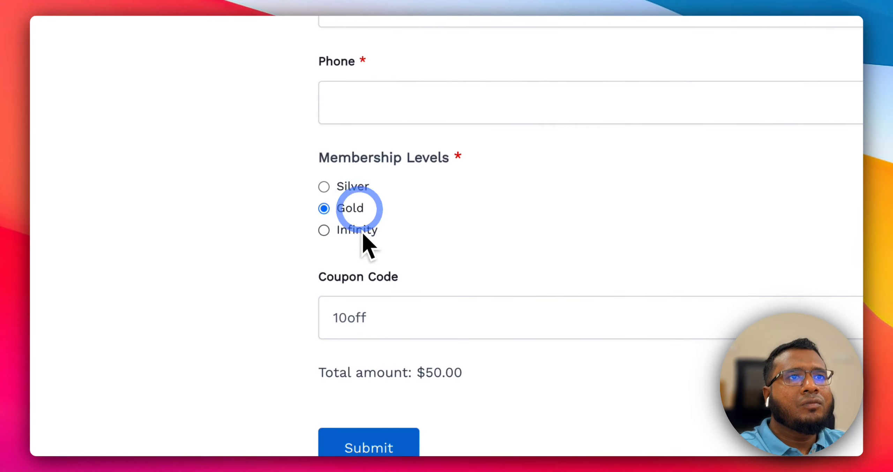
pyautogui.click(362, 230)
pyautogui.click(358, 188)
pyautogui.click(354, 208)
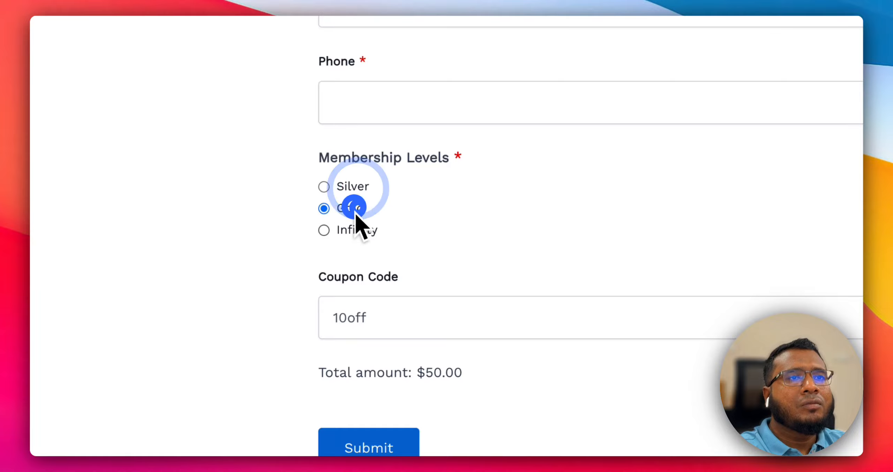
pyautogui.click(357, 230)
pyautogui.click(405, 316)
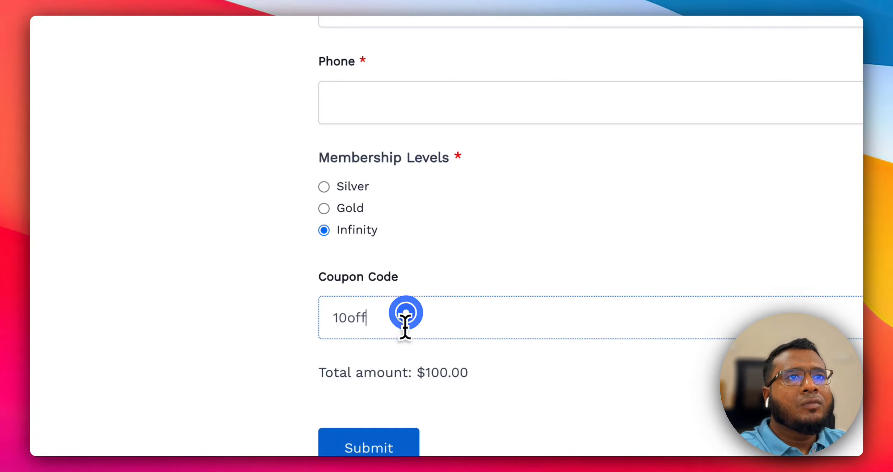
pyautogui.click(279, 325)
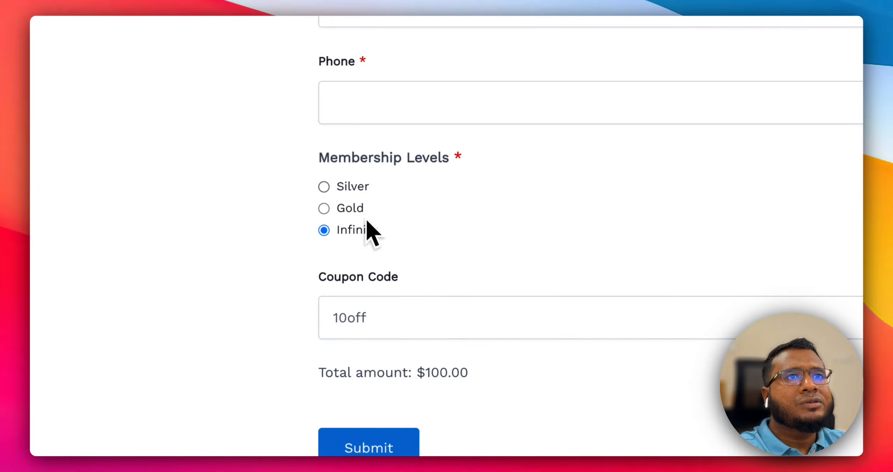
pyautogui.click(355, 188)
pyautogui.click(355, 209)
pyautogui.click(359, 228)
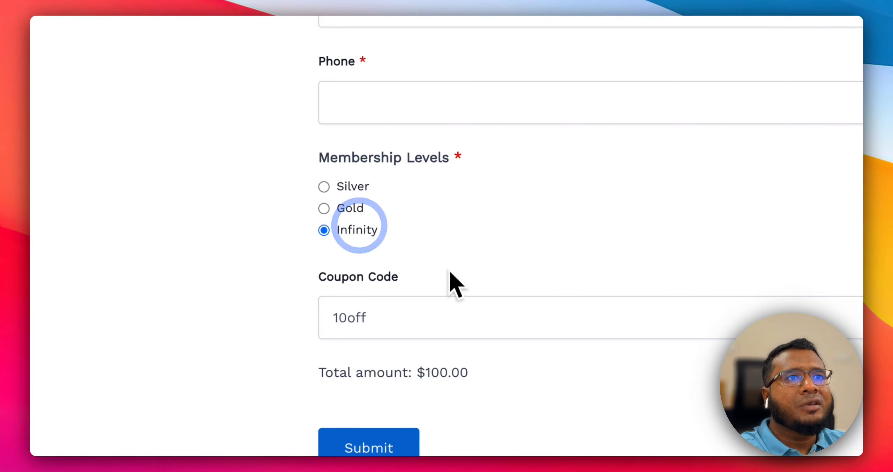
# Reload the live form page and select the Silver and then Infinity membership levels.
pyautogui.click(268, 15)
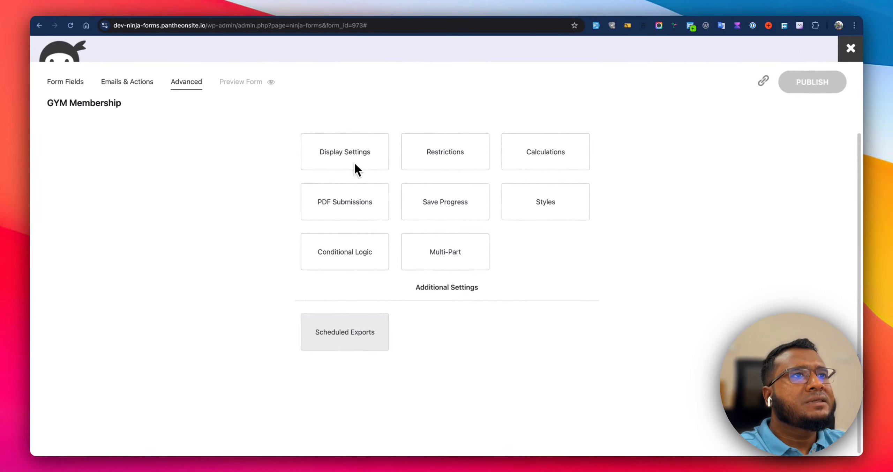
pyautogui.click(372, 251)
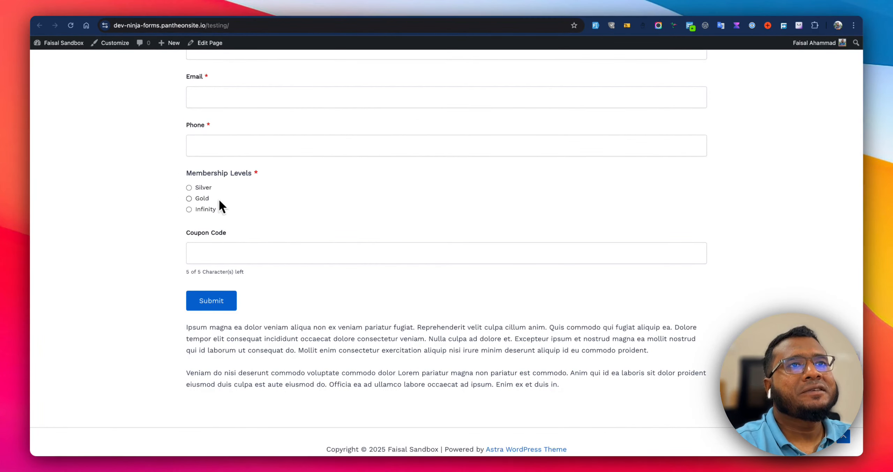
pyautogui.click(190, 188)
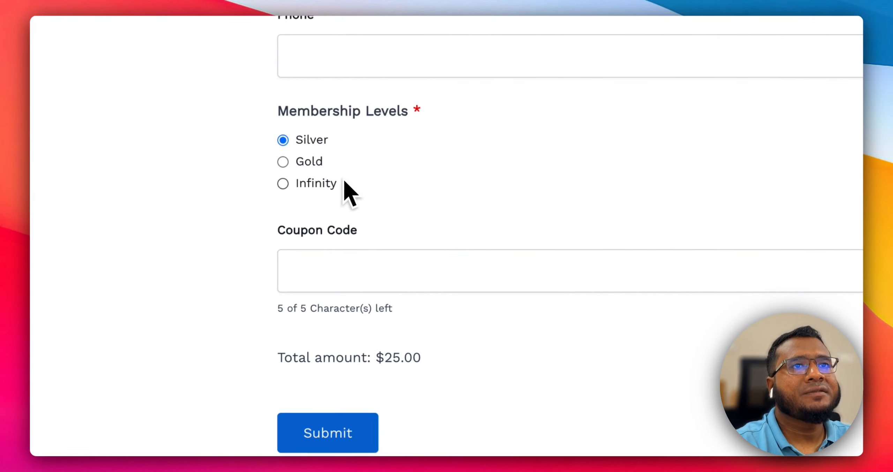
pyautogui.click(315, 184)
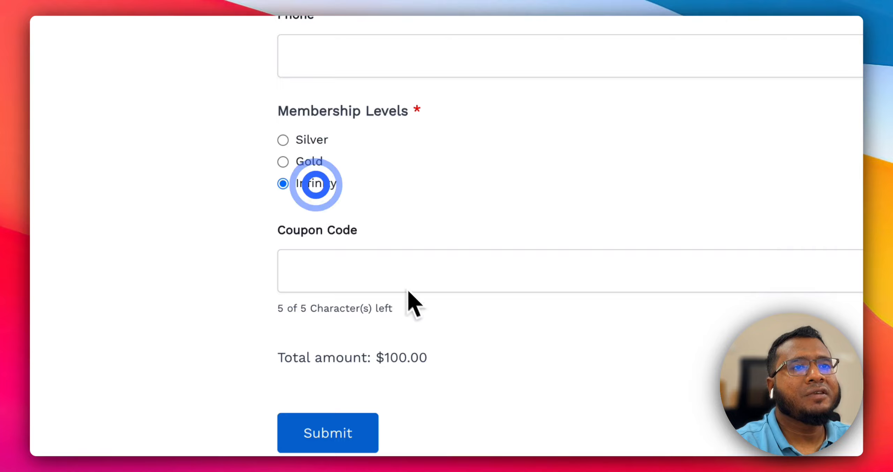
# Enter coupon code 10off and test the total by switching between the Gold, Silver and Infinity levels.
pyautogui.click(367, 272)
pyautogui.write('100')
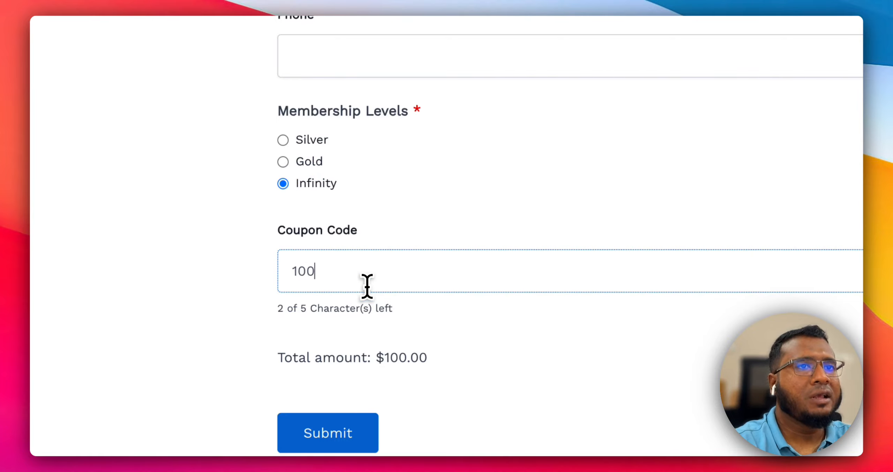
pyautogui.write('ff')
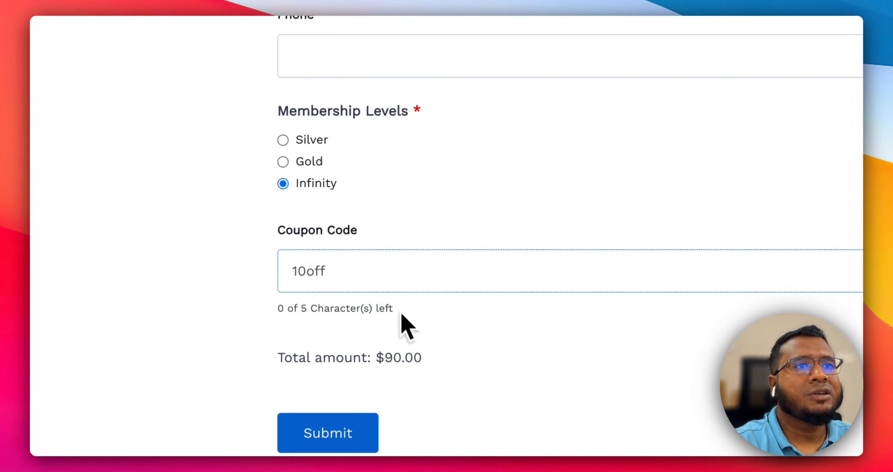
pyautogui.click(442, 342)
pyautogui.click(314, 163)
pyautogui.click(312, 141)
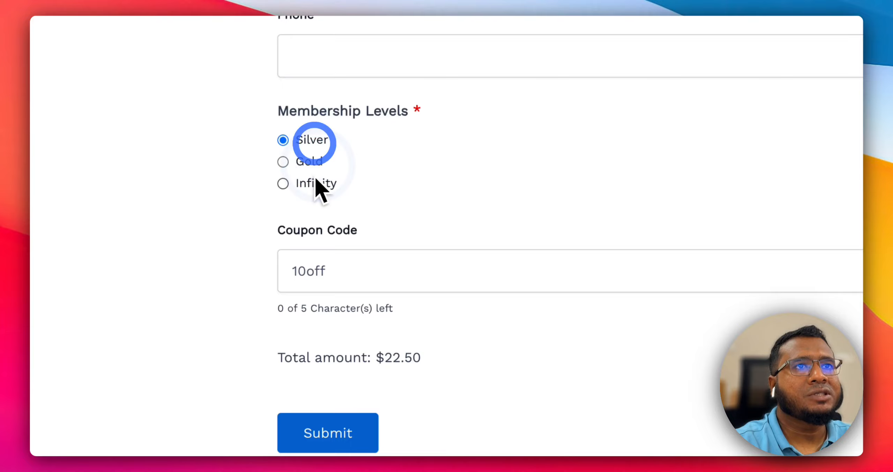
pyautogui.click(315, 181)
pyautogui.click(415, 348)
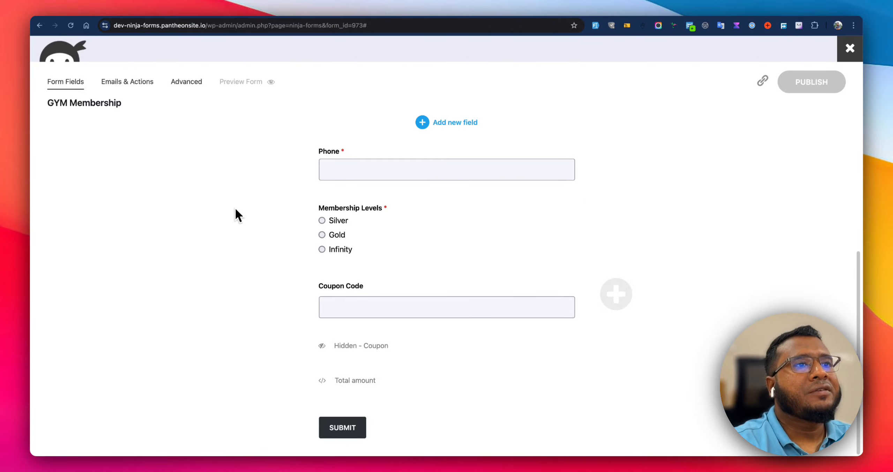
# Open the Coupon Code field's settings in the form builder and select its input character limit.
pyautogui.click(625, 298)
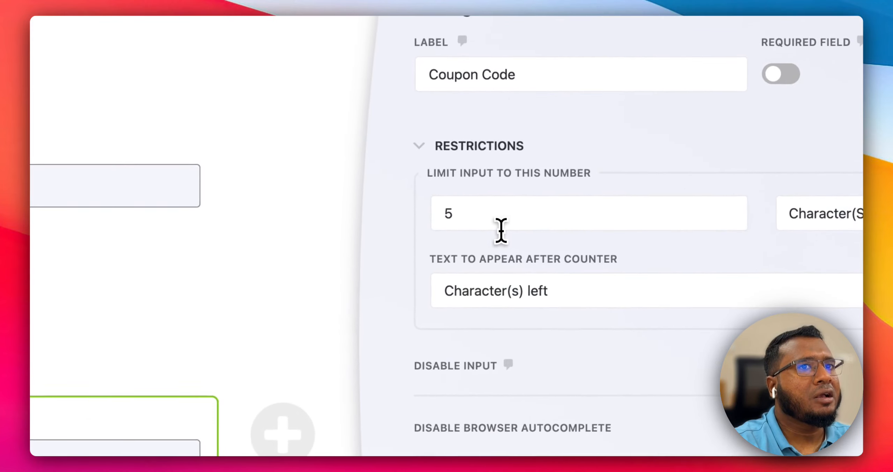
pyautogui.click(736, 111)
pyautogui.moveTo(469, 226); pyautogui.dragTo(430, 229)
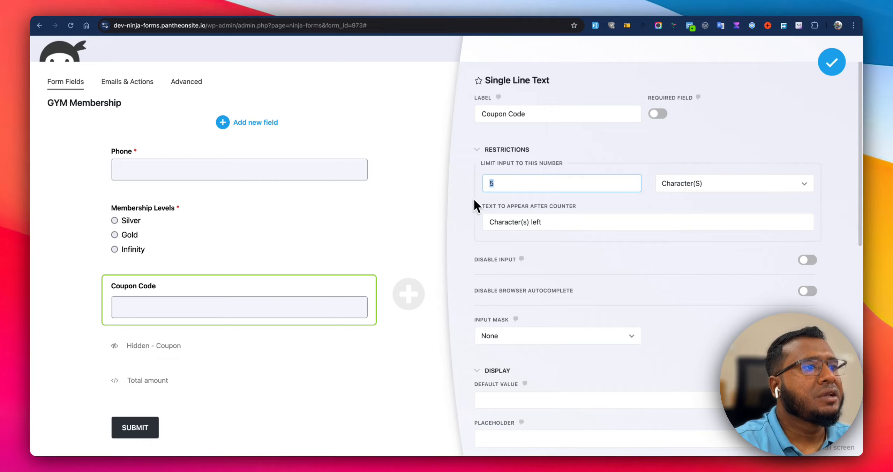
pyautogui.click(499, 370)
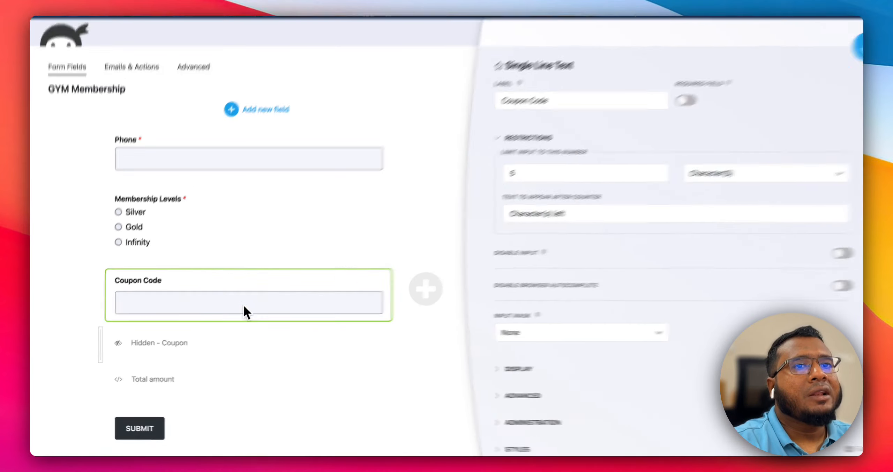
# Inspect the settings of the Hidden - Coupon and Total amount fields, then close the field panel.
pyautogui.click(218, 343)
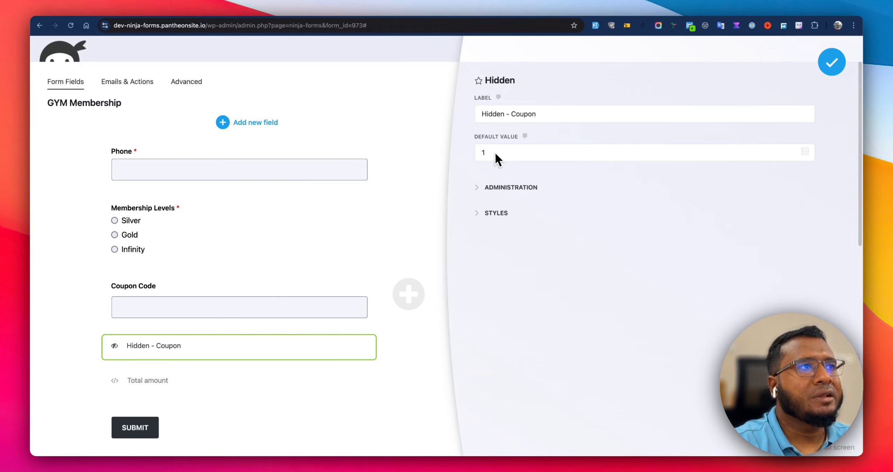
pyautogui.click(197, 384)
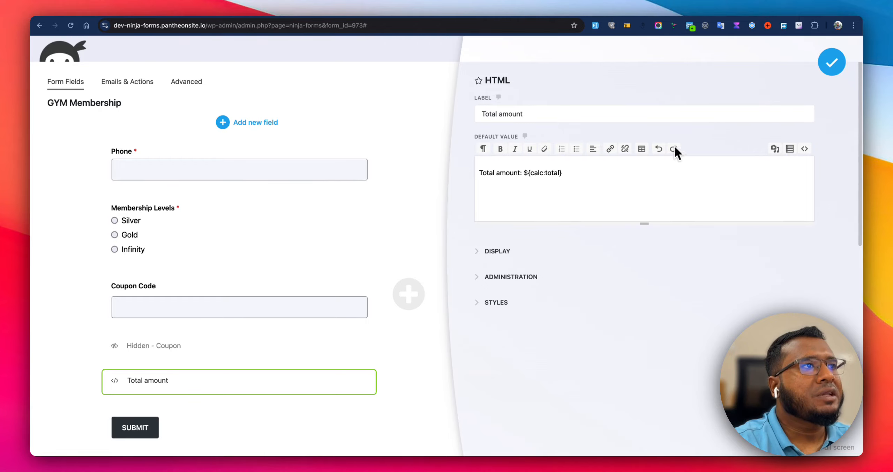
pyautogui.click(832, 60)
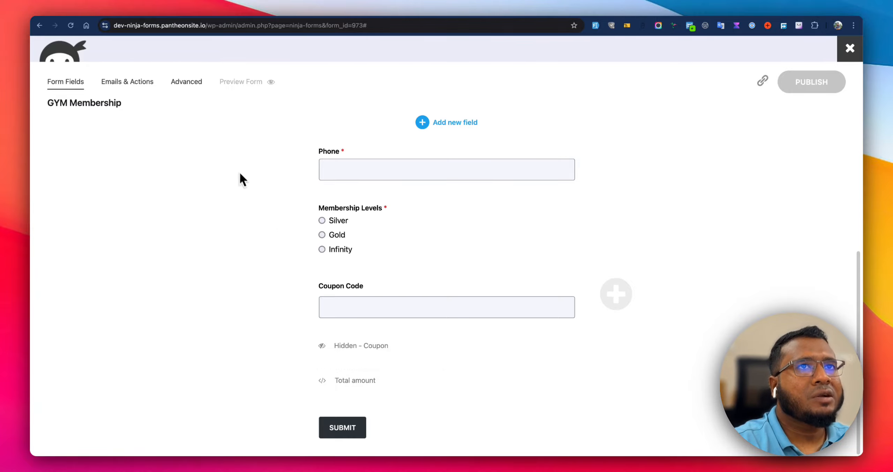
# Open the form's Calculations settings and delete the totalafterdiscount calculation variable.
pyautogui.click(189, 88)
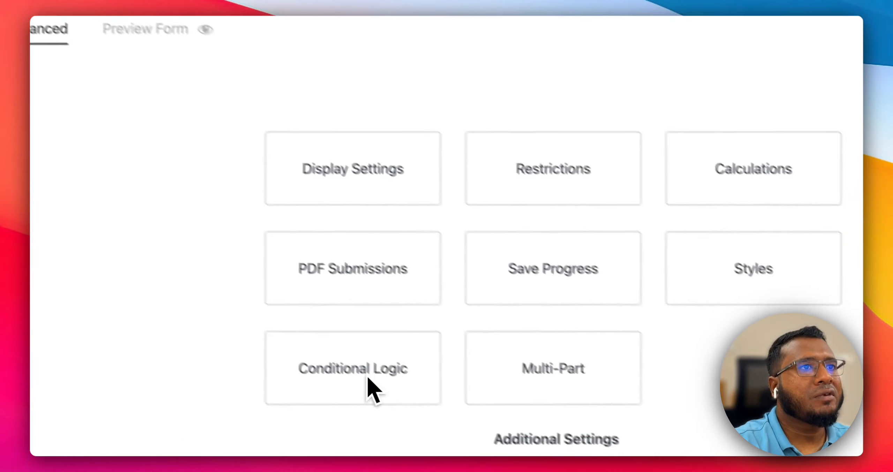
pyautogui.click(663, 140)
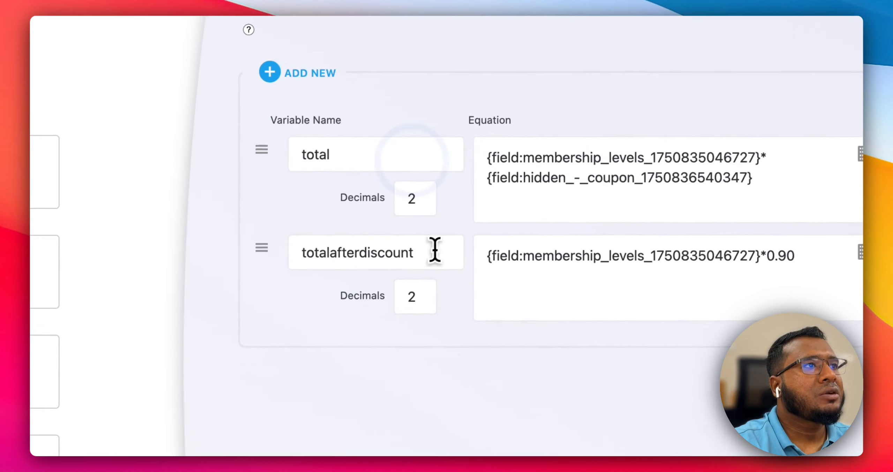
pyautogui.moveTo(417, 261); pyautogui.dragTo(279, 279)
pyautogui.click(234, 312)
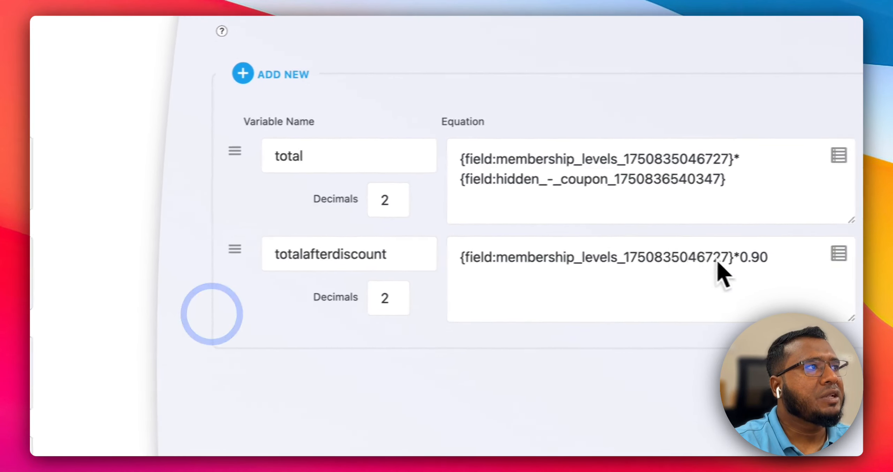
pyautogui.click(756, 253)
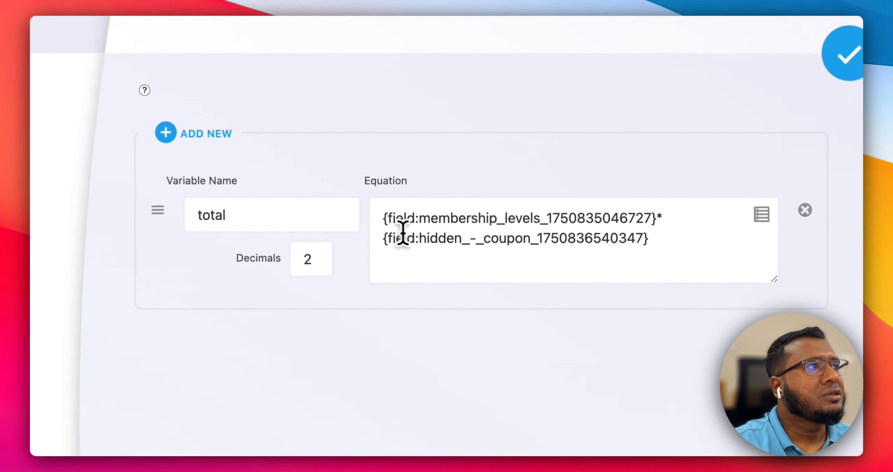
# Review the membership level and hidden coupon field terms in the total calculation's equation.
pyautogui.moveTo(658, 220); pyautogui.dragTo(335, 232)
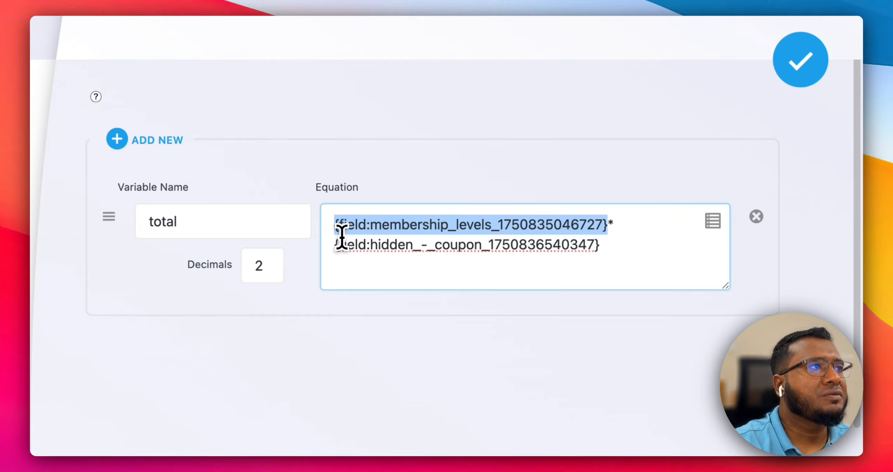
pyautogui.moveTo(329, 244); pyautogui.dragTo(487, 267)
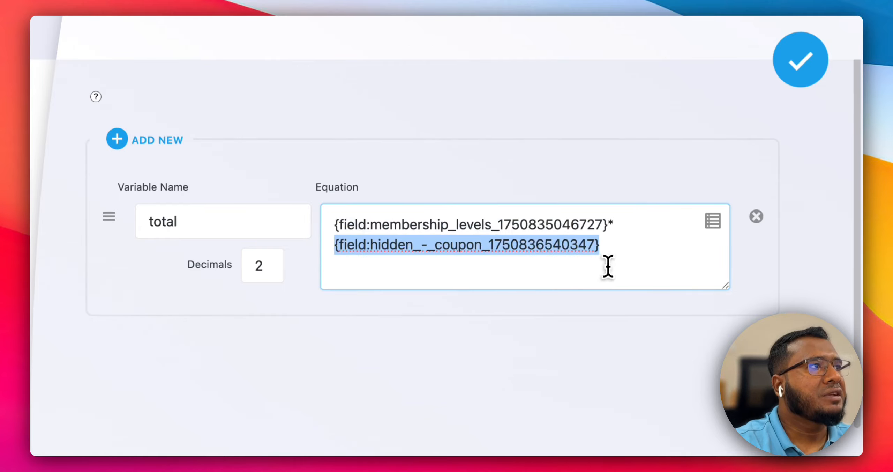
pyautogui.click(639, 255)
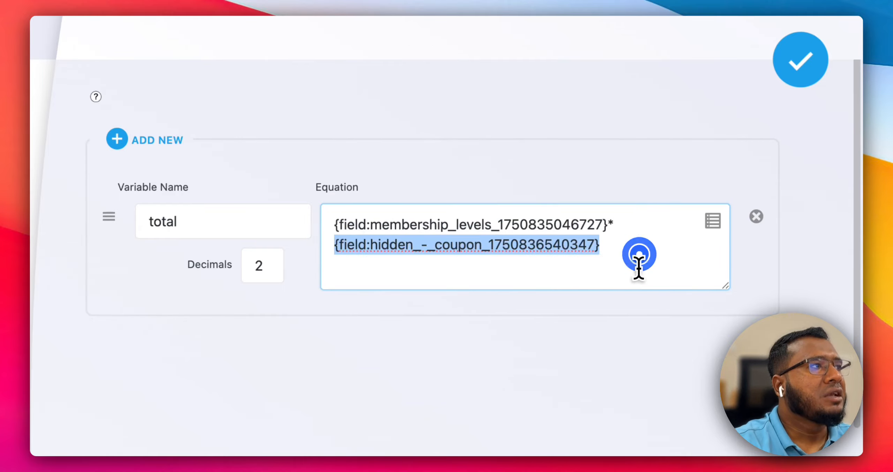
pyautogui.click(608, 224)
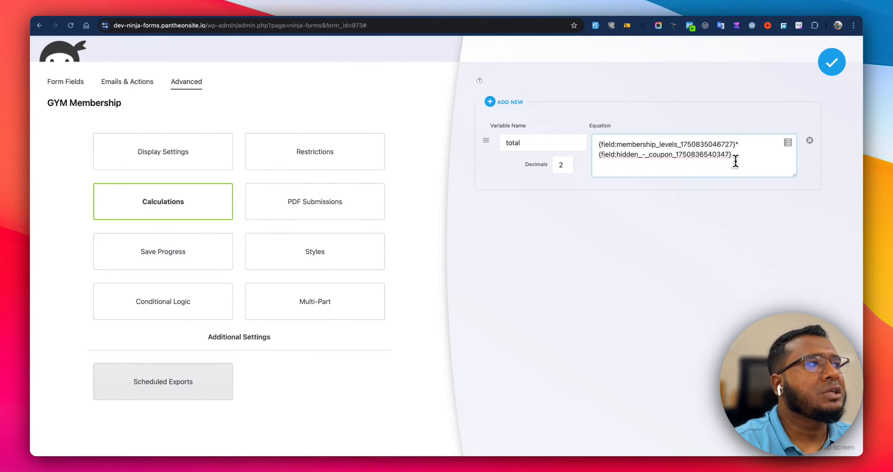
# Test the live form's total by changing the coupon code to 10ofd and then back to 10off.
pyautogui.click(410, 17)
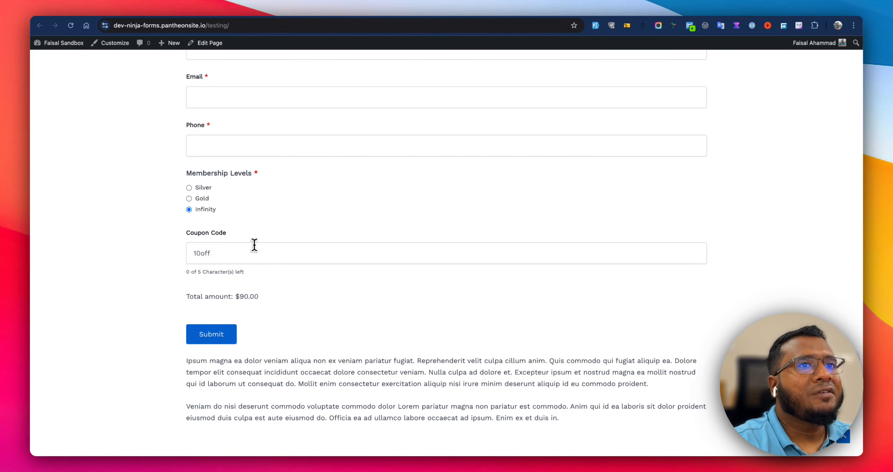
pyautogui.click(239, 251)
pyautogui.press('BackSpace')
pyautogui.write('d')
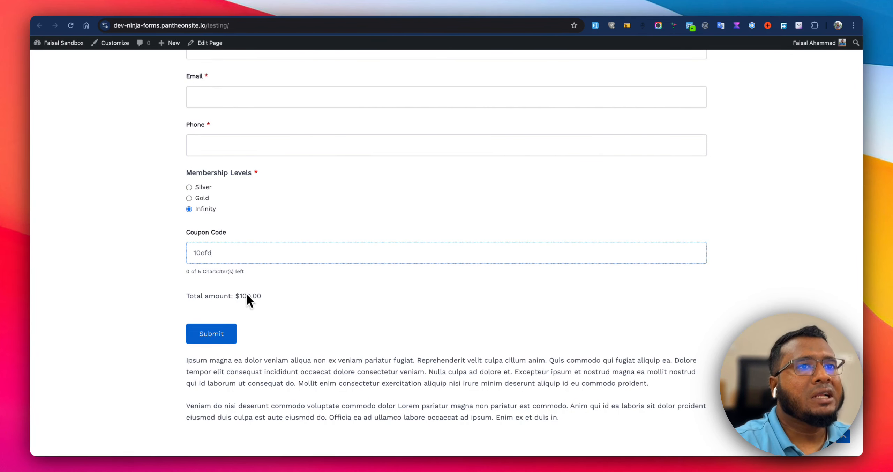
pyautogui.moveTo(237, 296); pyautogui.dragTo(270, 295)
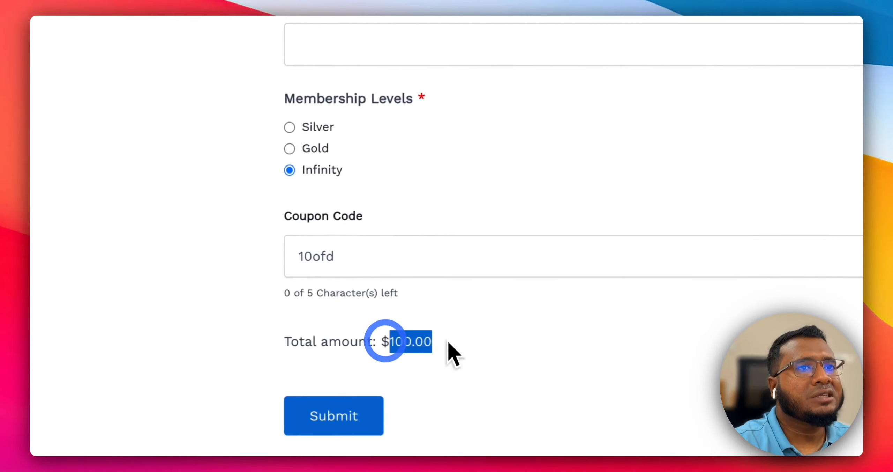
pyautogui.click(460, 340)
pyautogui.click(388, 265)
pyautogui.press('BackSpace')
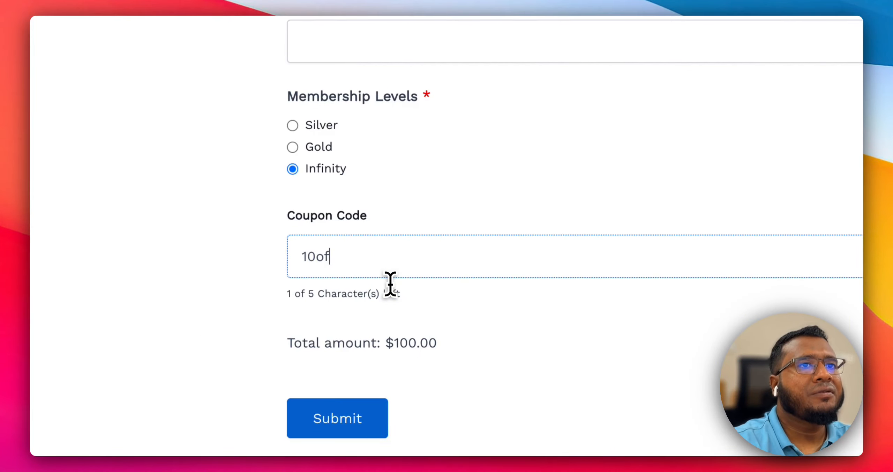
pyautogui.write('f')
pyautogui.click(457, 346)
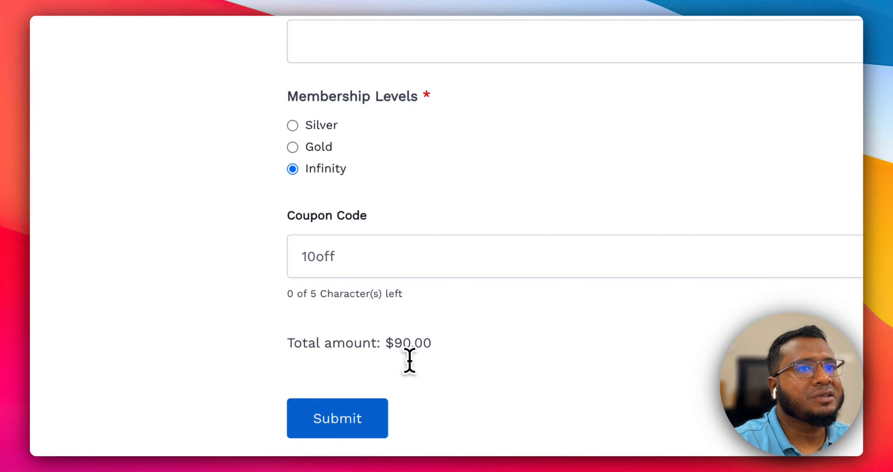
pyautogui.tripleClick(404, 344)
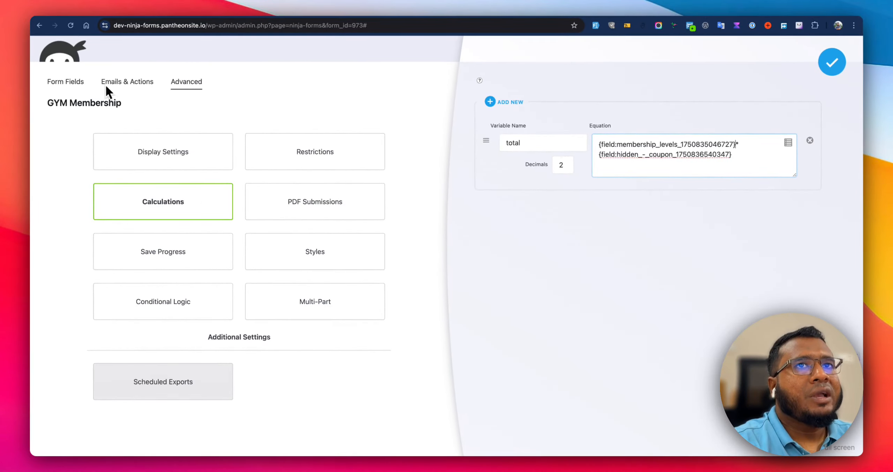
# Open the form's Conditional Logic settings and review the total amount and hidden coupon rules.
pyautogui.click(83, 82)
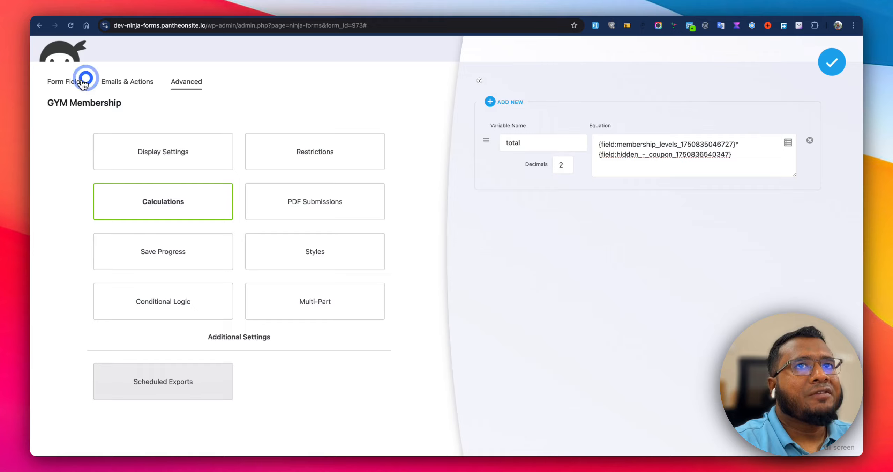
pyautogui.scroll(-5, 411, 387)
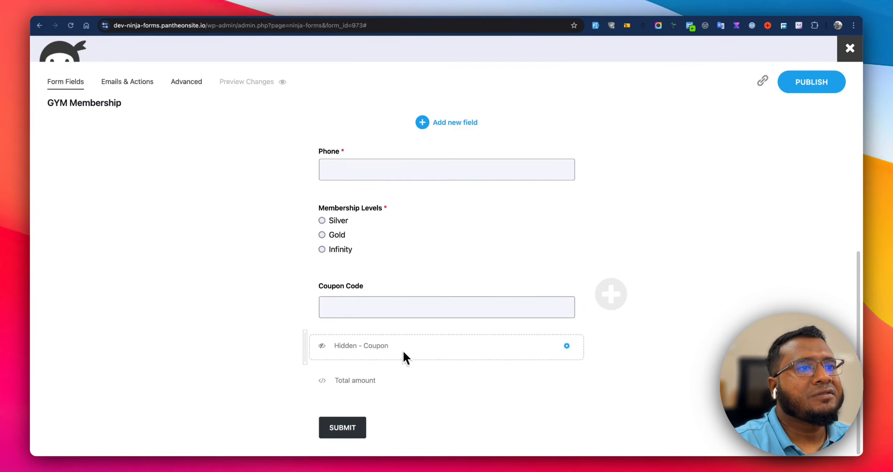
pyautogui.click(182, 82)
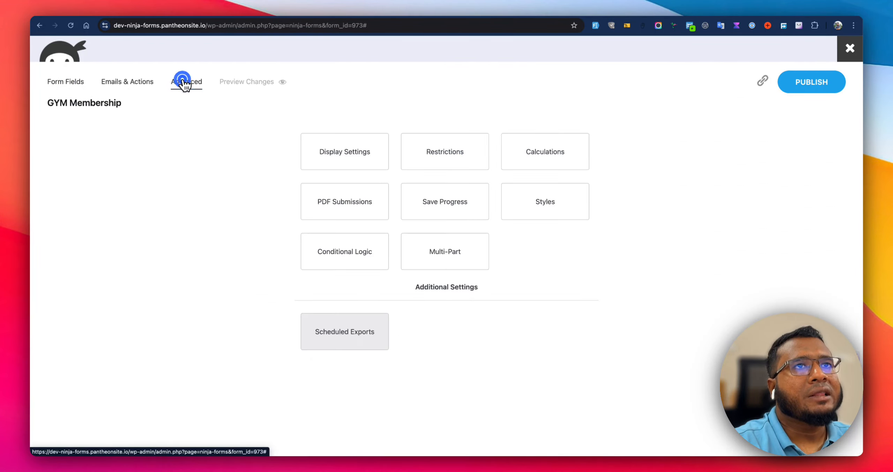
pyautogui.click(363, 263)
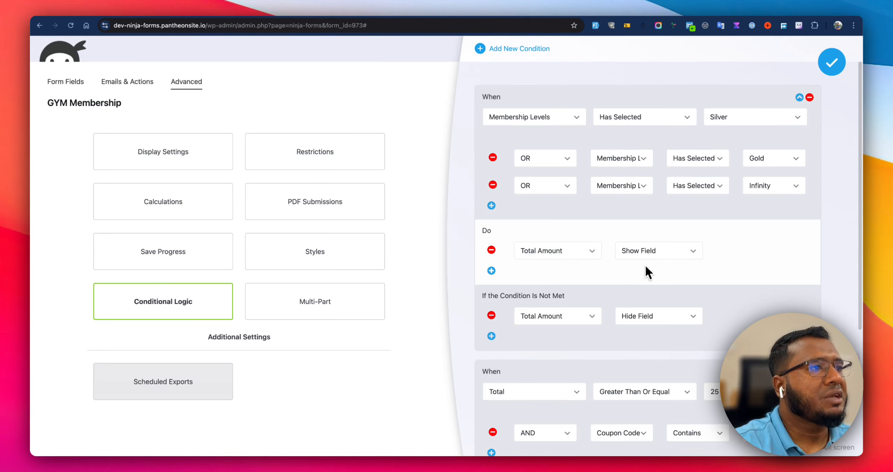
pyautogui.scroll(-3, 645, 269)
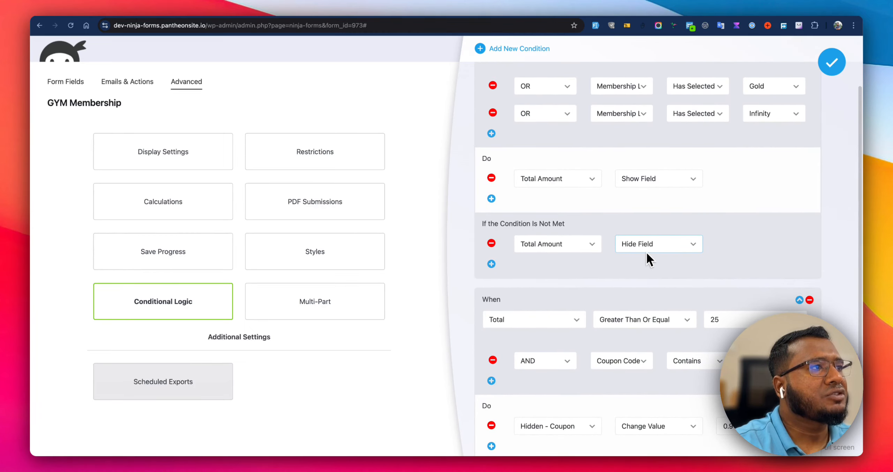
pyautogui.scroll(-4, 640, 254)
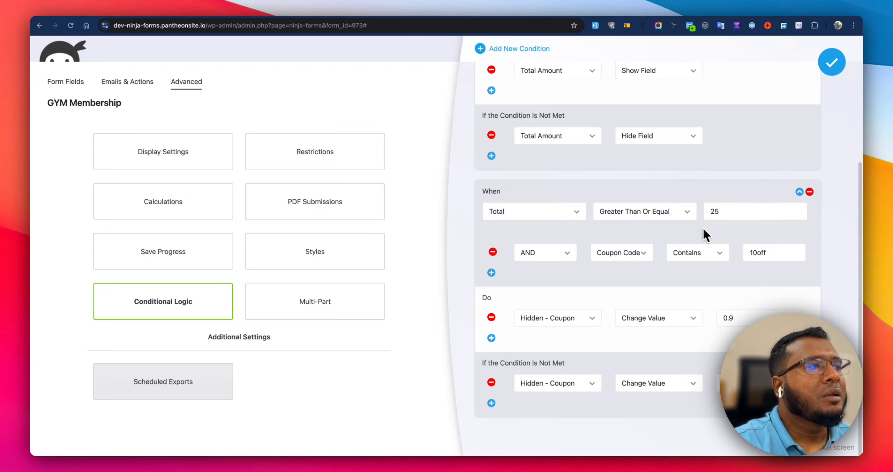
pyautogui.scroll(1, 702, 227)
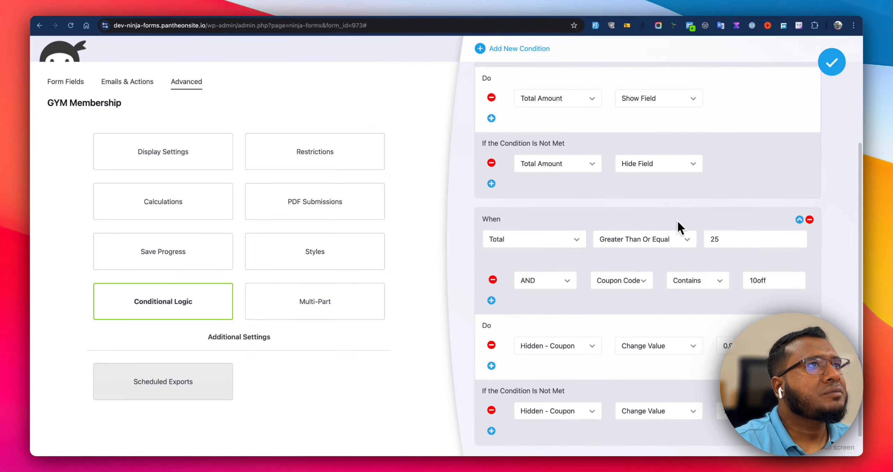
# On the live form, select the Silver membership level and shorten the coupon code to 10of.
pyautogui.hotkey('ctrl', 'Tab')
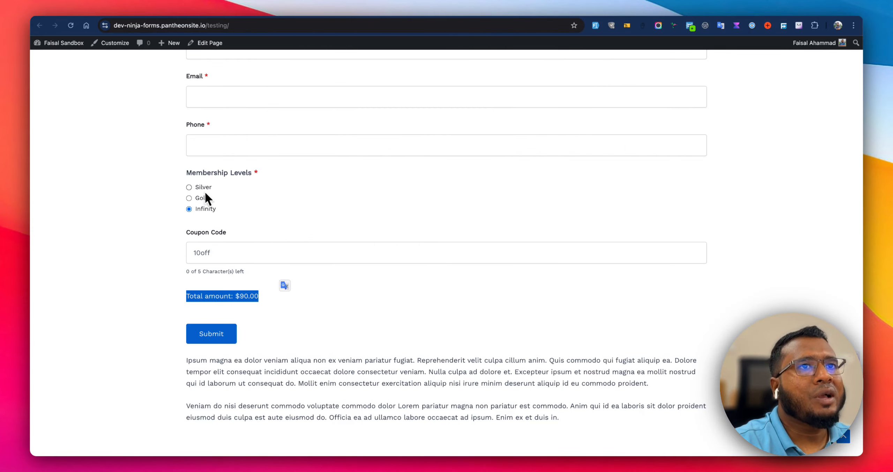
pyautogui.click(197, 187)
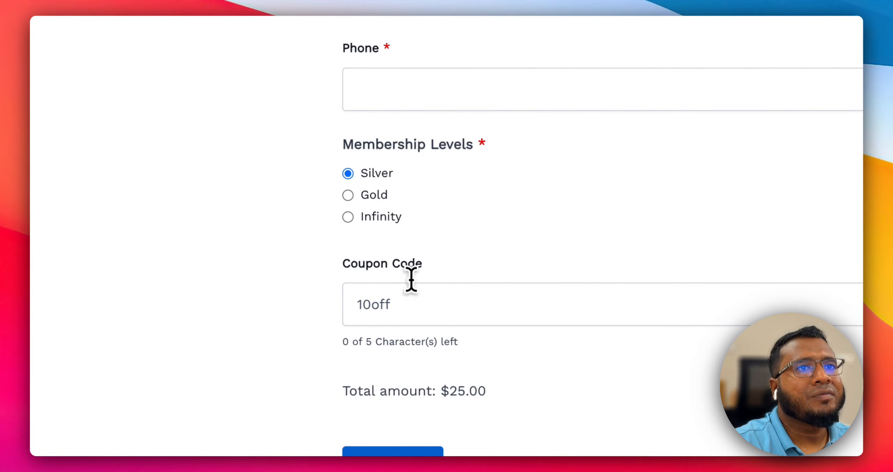
pyautogui.click(421, 303)
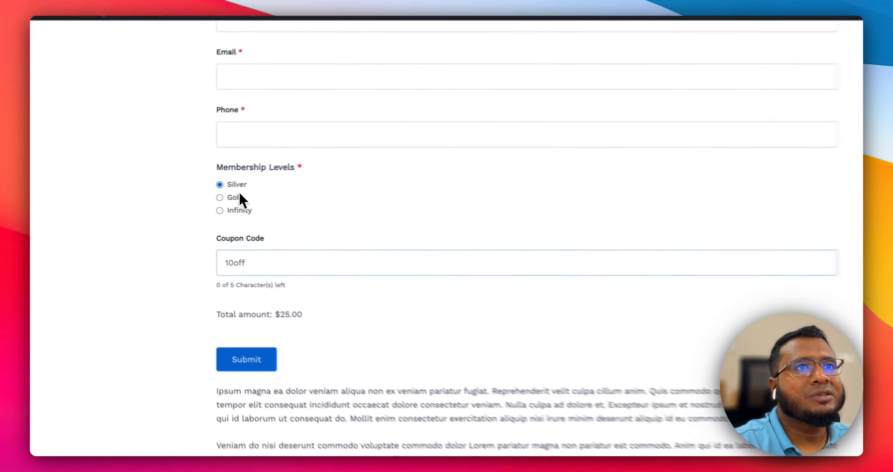
pyautogui.press('BackSpace')
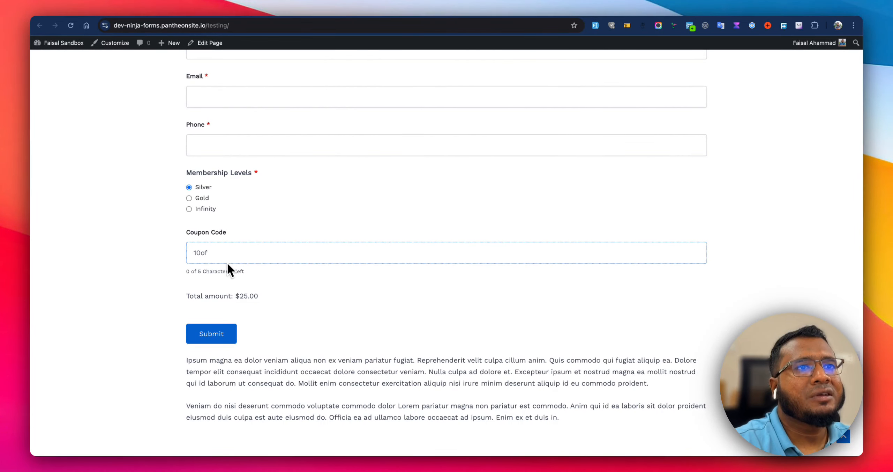
pyautogui.click(254, 219)
pyautogui.click(266, 29)
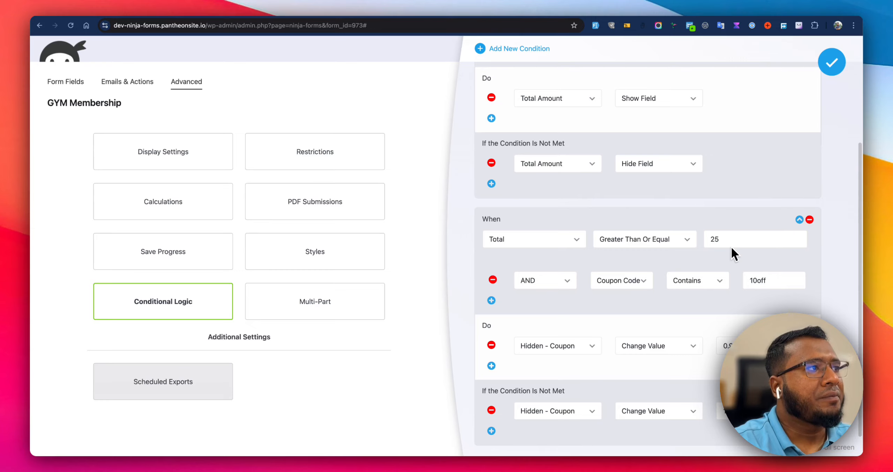
# Review the coupon rule's total threshold, coupon code condition and hidden coupon value actions.
pyautogui.scroll(5, 731, 245)
pyautogui.scroll(-5, 710, 234)
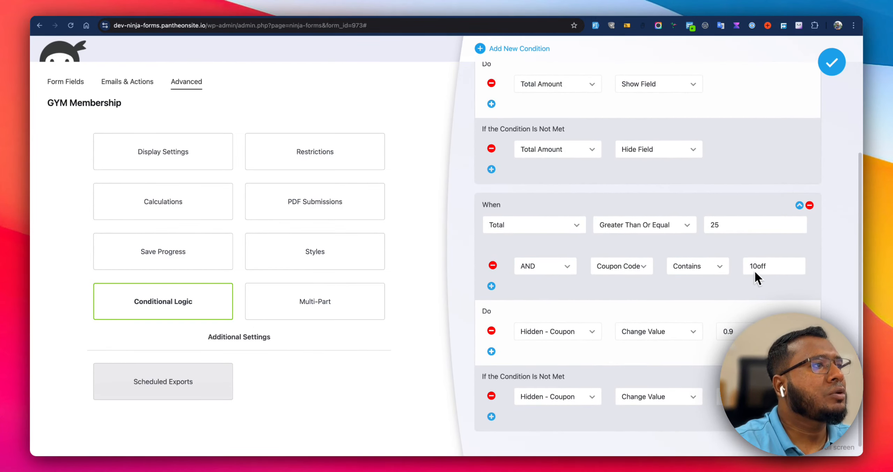
pyautogui.scroll(-1, 750, 279)
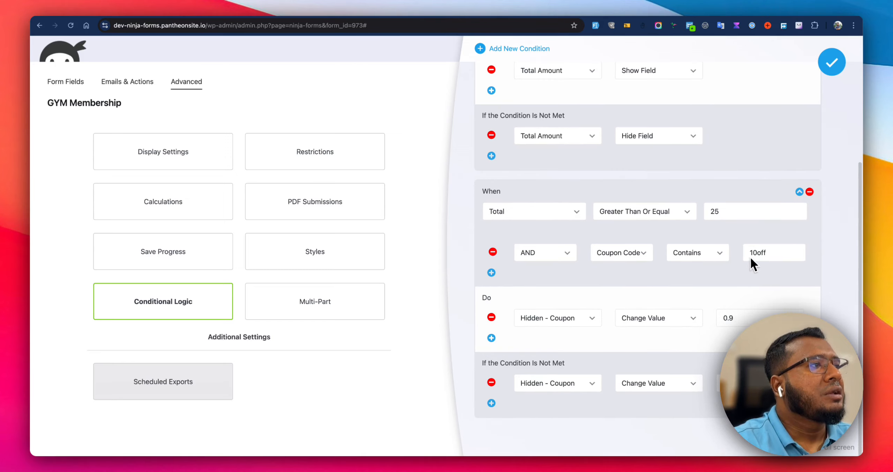
pyautogui.scroll(1, 699, 218)
pyautogui.scroll(1, 699, 219)
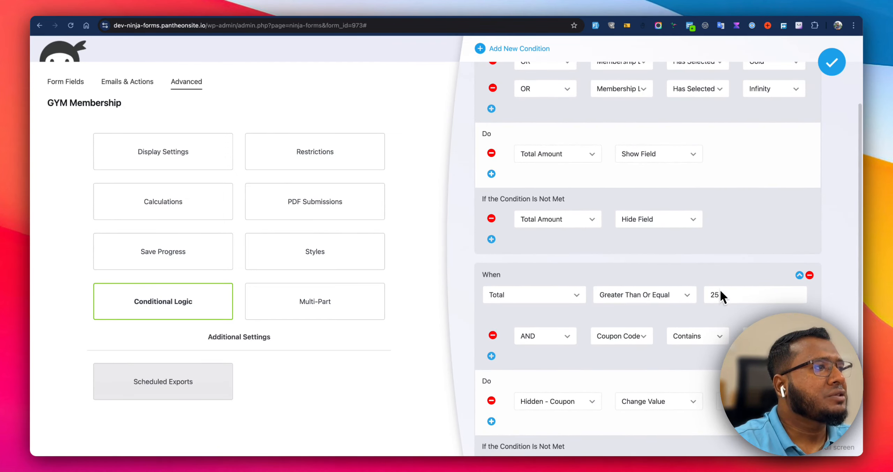
pyautogui.scroll(-2, 721, 294)
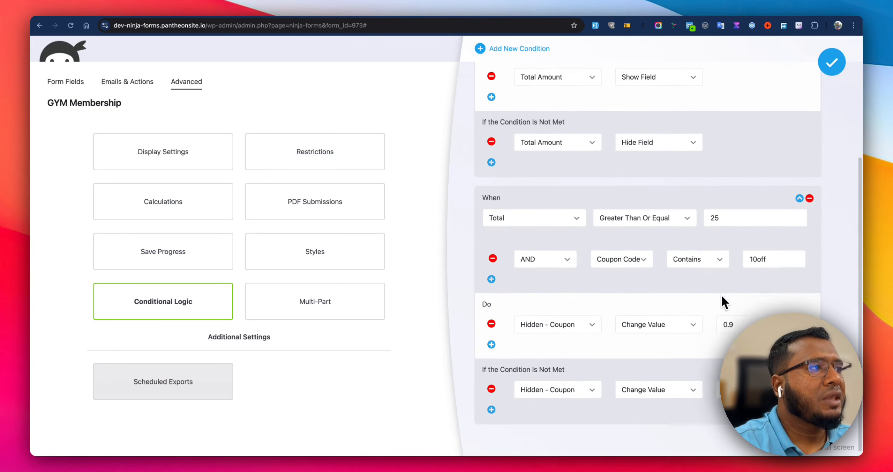
pyautogui.scroll(-1, 721, 294)
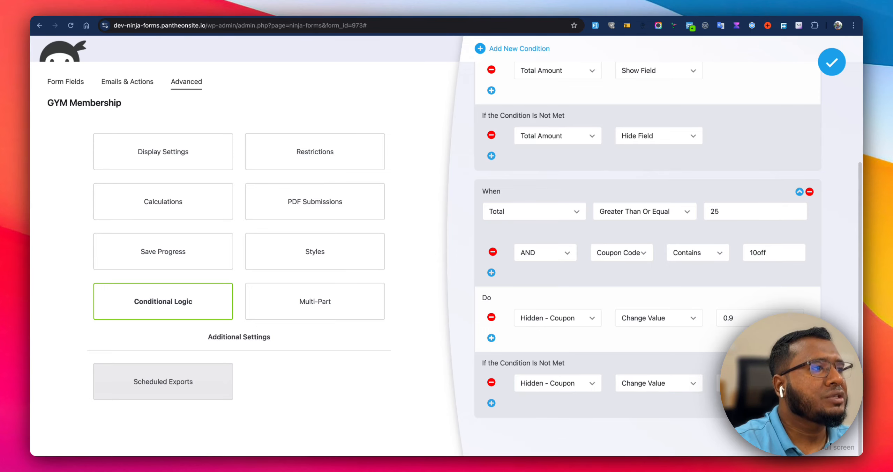
pyautogui.scroll(5, 612, 326)
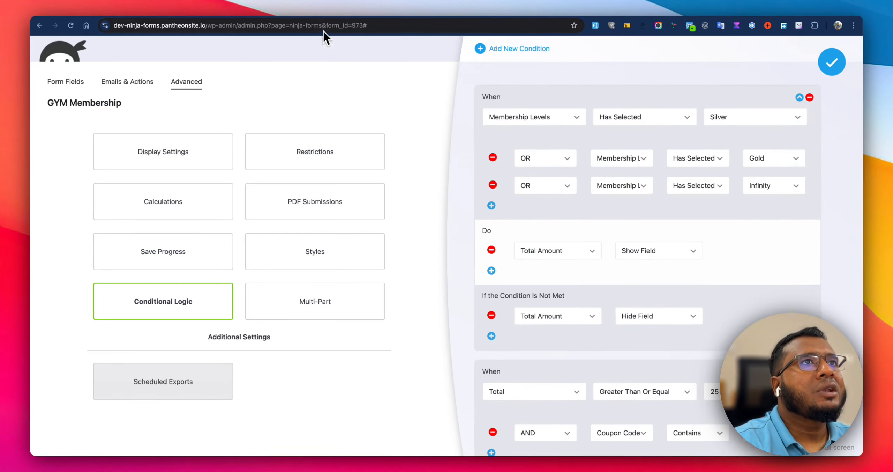
# Reload the live form and autofill it with sample test data.
pyautogui.click(394, 14)
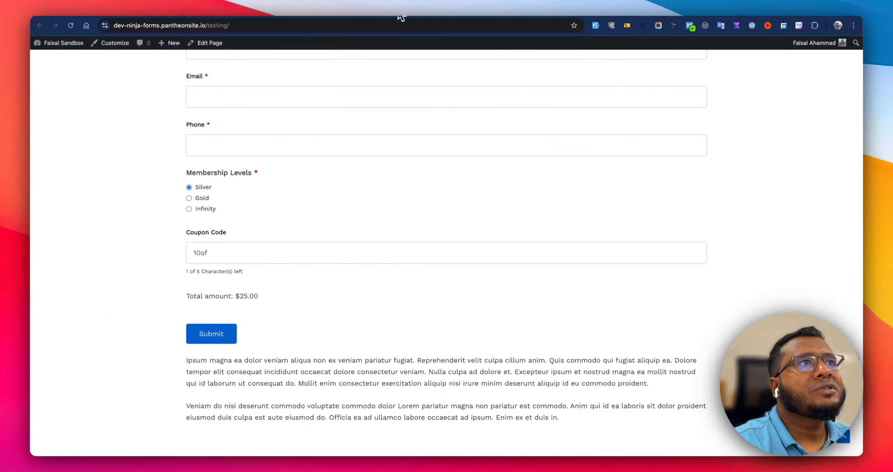
pyautogui.click(70, 25)
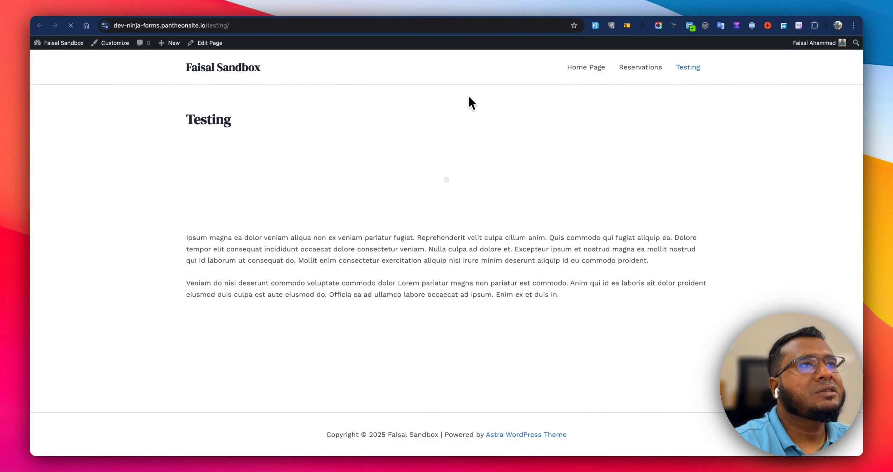
pyautogui.click(594, 26)
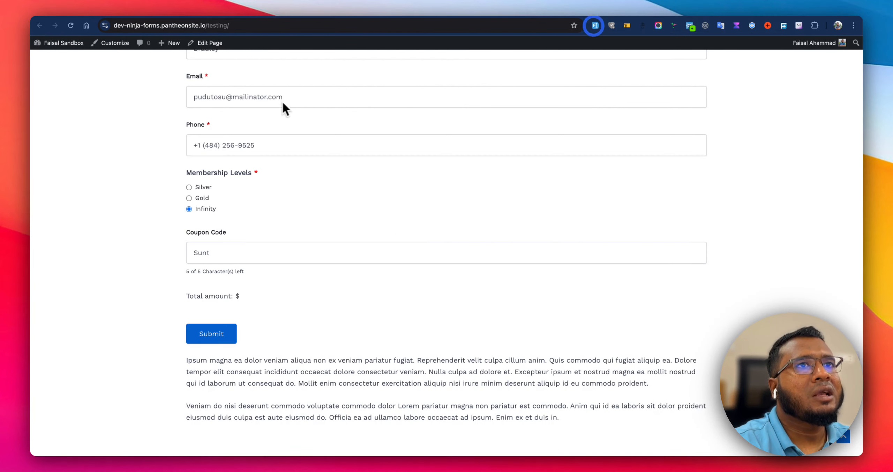
pyautogui.click(218, 253)
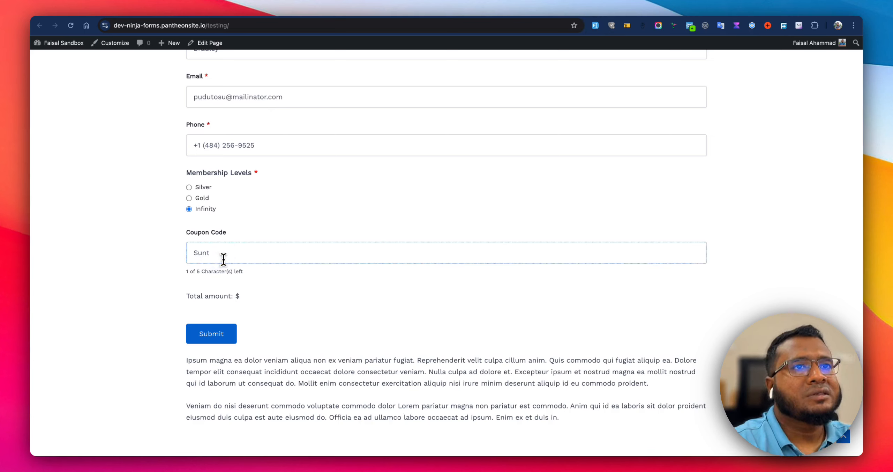
pyautogui.write('d')
pyautogui.click(240, 277)
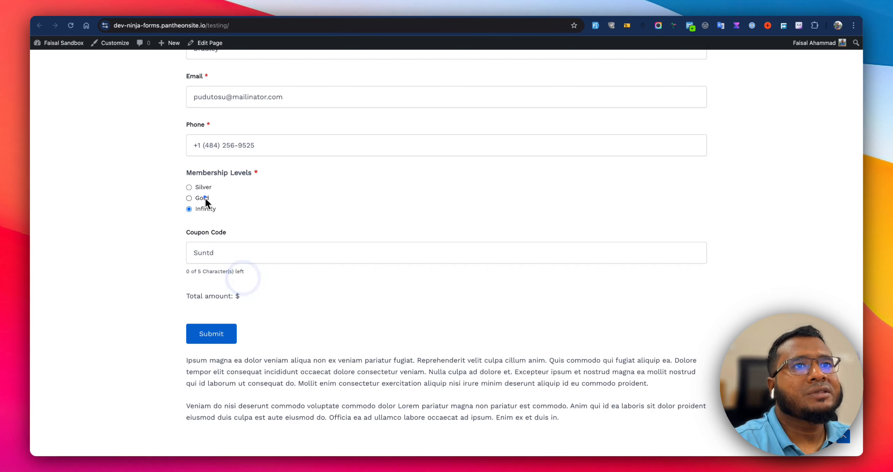
pyautogui.press('super+m')
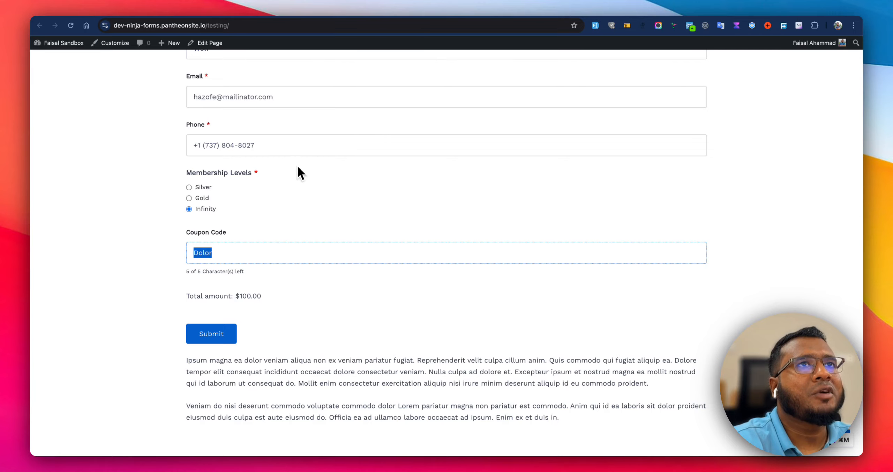
# On the live form, select the Silver membership level and enter the coupon code 10off.
pyautogui.click(202, 198)
pyautogui.click(205, 188)
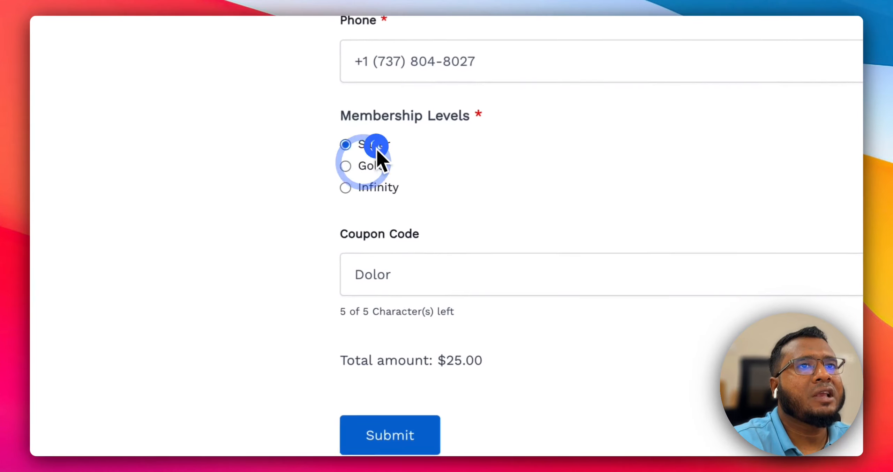
pyautogui.doubleClick(424, 281)
pyautogui.write('10')
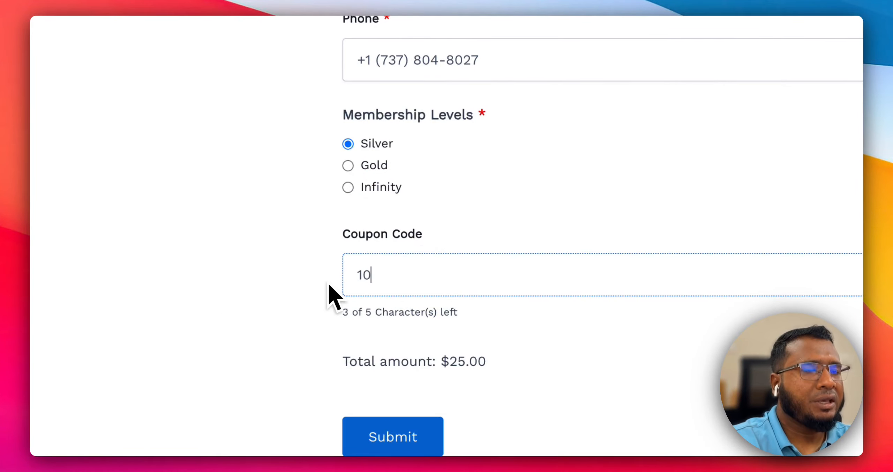
pyautogui.write('off')
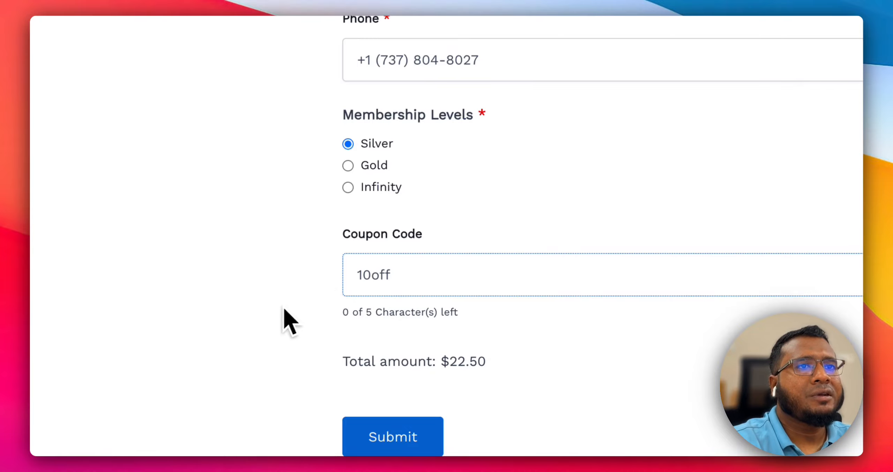
# Switch the membership level between Infinity, Gold and Silver to check the discounted total.
pyautogui.click(229, 325)
pyautogui.click(397, 190)
pyautogui.click(379, 166)
pyautogui.click(379, 147)
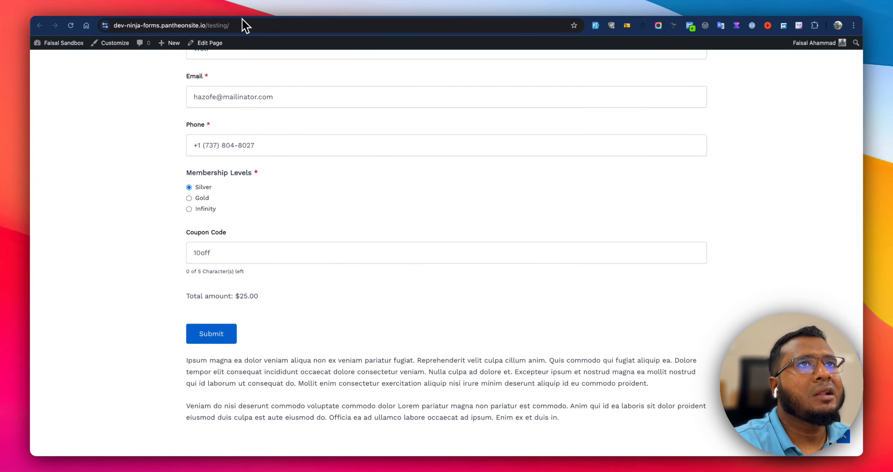
# In the form builder, add a new Stripe action to the form's actions.
pyautogui.click(231, 8)
pyautogui.click(138, 83)
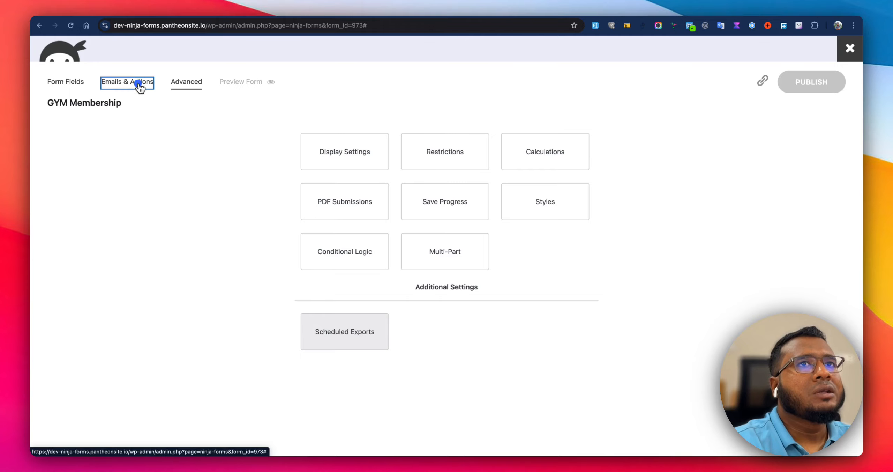
pyautogui.click(454, 125)
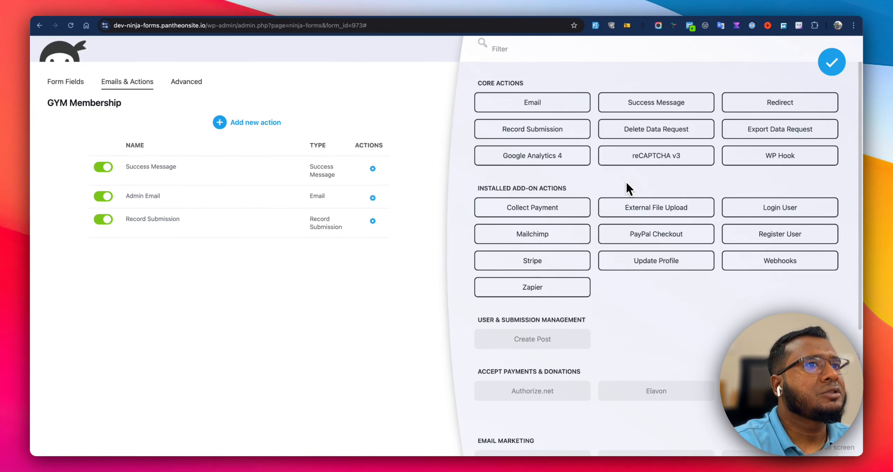
pyautogui.write('st')
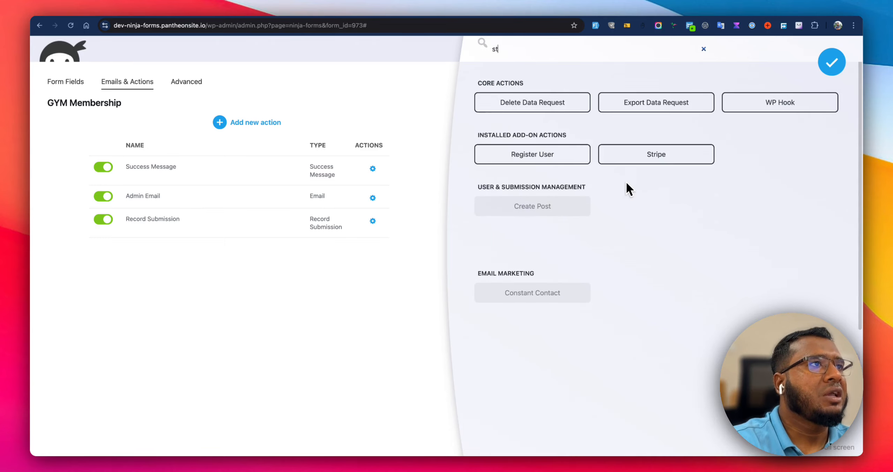
pyautogui.click(649, 154)
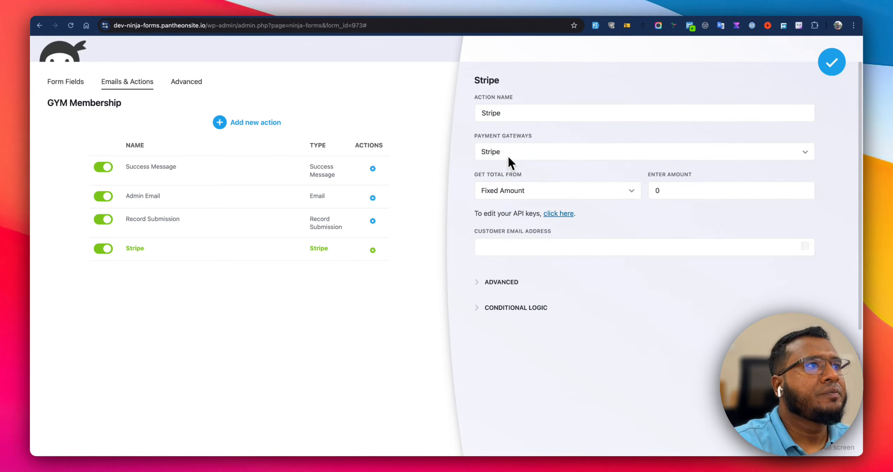
# Set the Stripe action to get its total from the Total calculation.
pyautogui.click(510, 194)
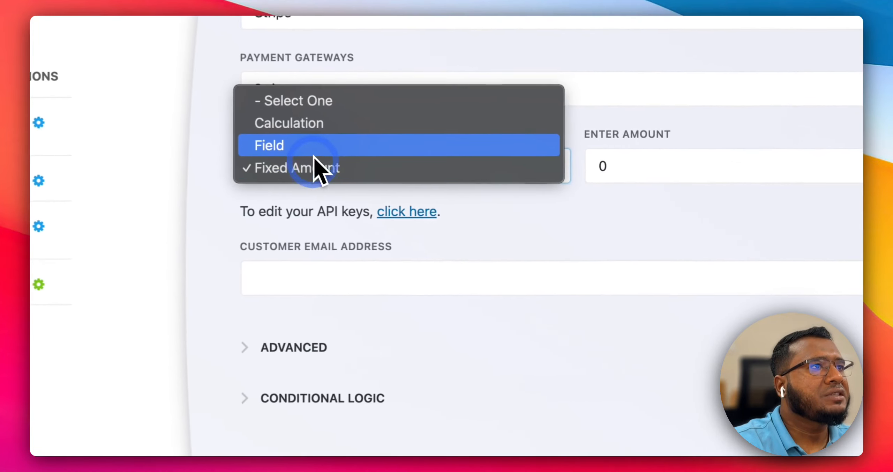
pyautogui.click(318, 125)
pyautogui.click(607, 164)
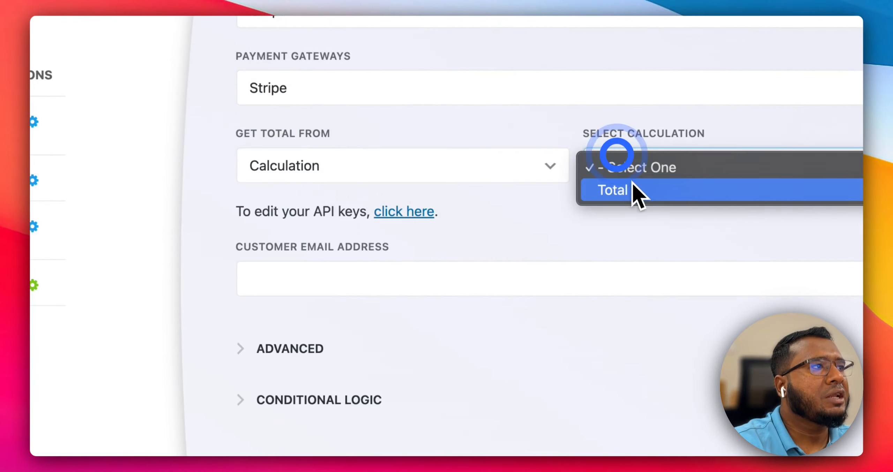
pyautogui.click(636, 190)
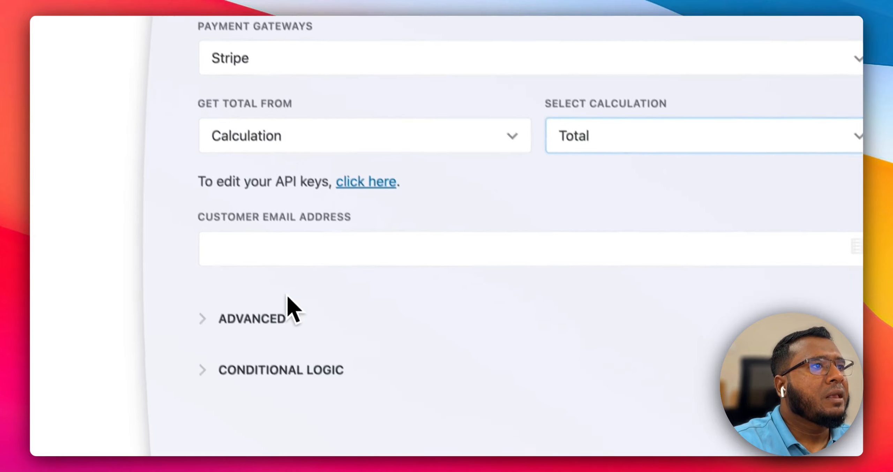
# Set the Stripe customer email address to the form's Email field merge tag.
pyautogui.click(361, 262)
pyautogui.click(806, 206)
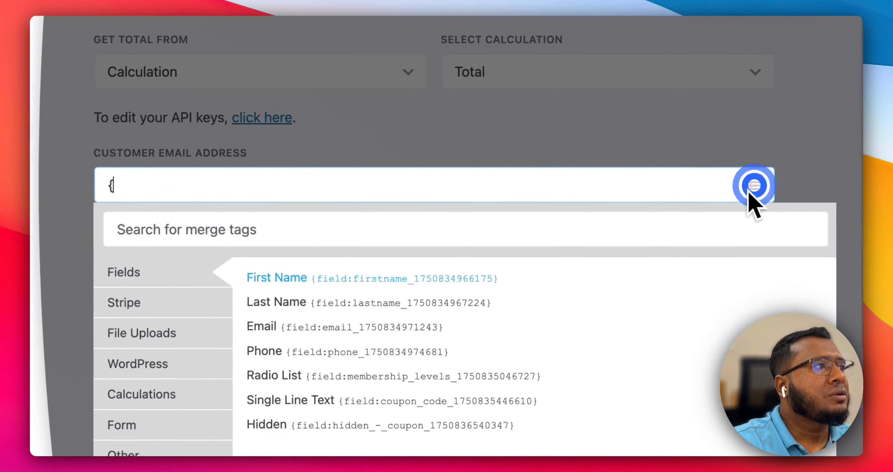
pyautogui.click(316, 400)
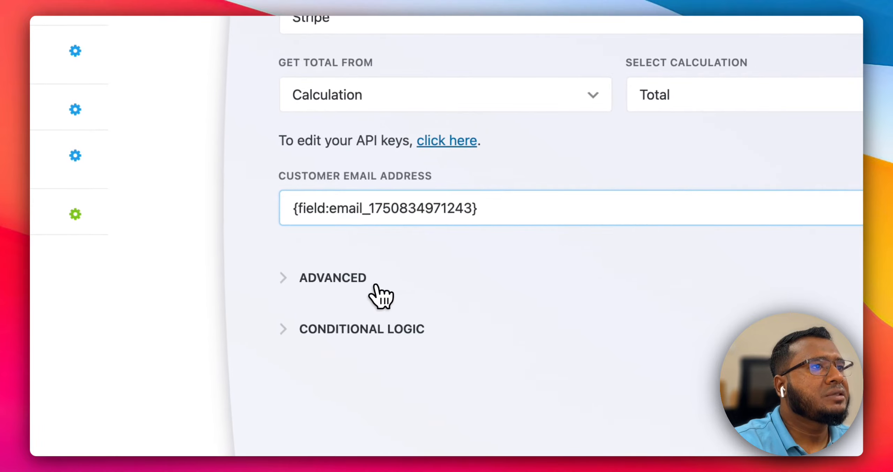
# Enable Test Mode in the Stripe action's advanced settings and close the action settings.
pyautogui.click(364, 281)
pyautogui.scroll(-10, 489, 286)
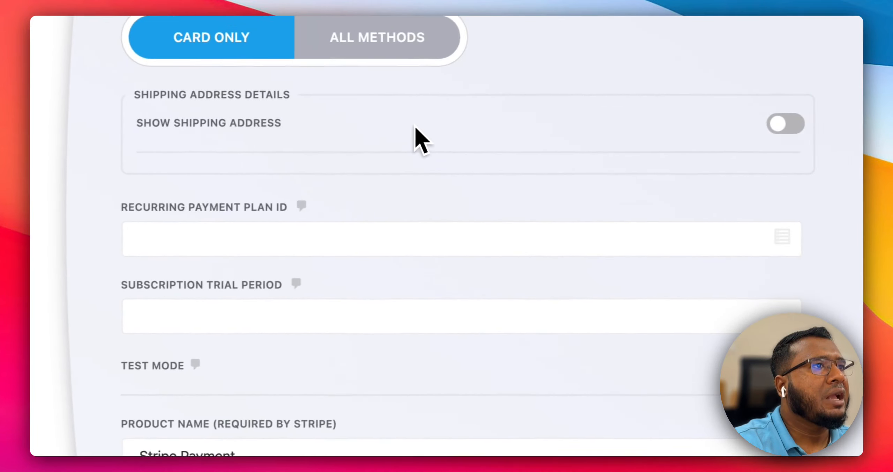
pyautogui.scroll(-4, 710, 251)
pyautogui.click(750, 196)
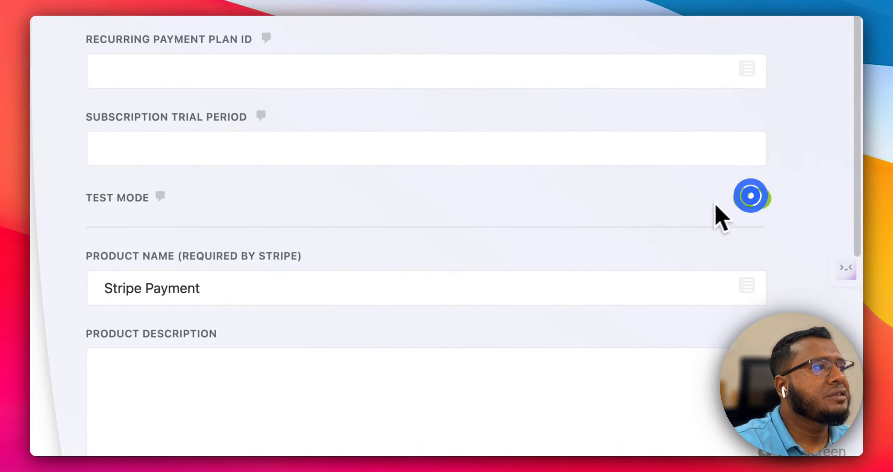
pyautogui.scroll(-6, 443, 247)
pyautogui.scroll(-5, 440, 248)
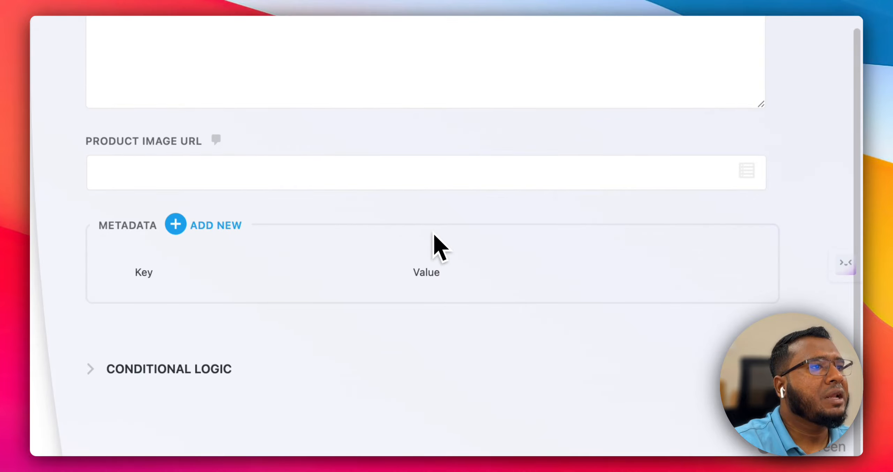
pyautogui.click(221, 367)
pyautogui.scroll(-5, 454, 279)
pyautogui.scroll(15, 455, 279)
pyautogui.click(822, 86)
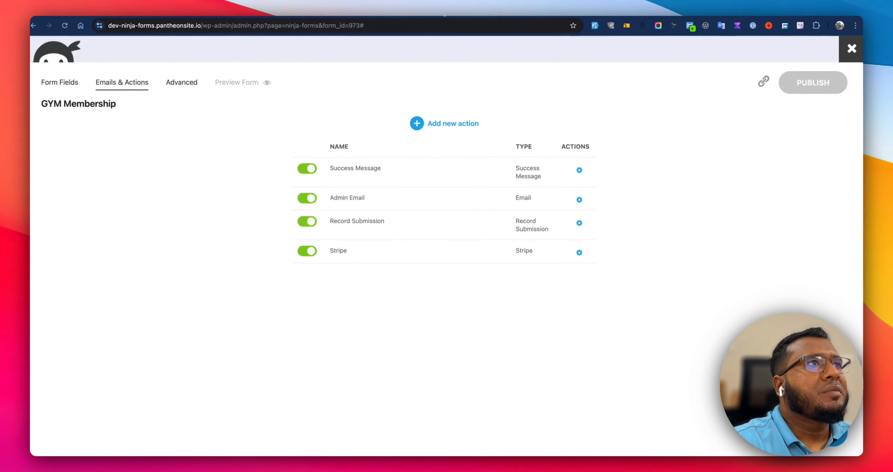
# Switch to the live form and autofill it with new sample data.
pyautogui.click(436, 13)
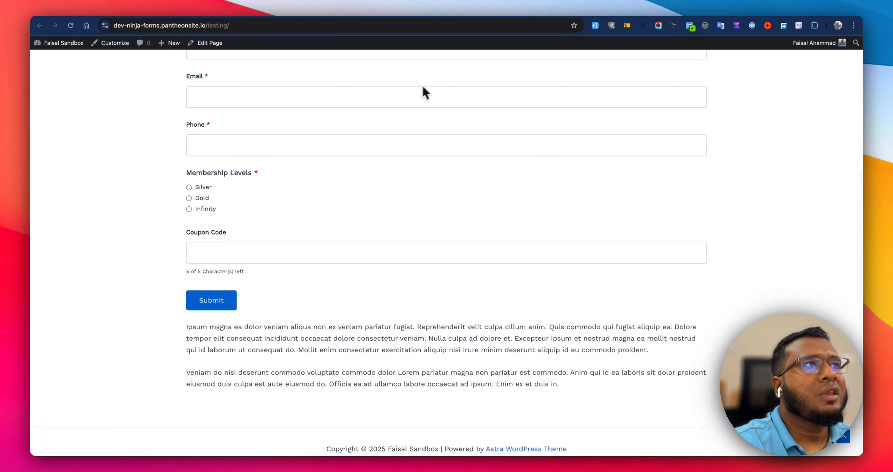
pyautogui.click(593, 27)
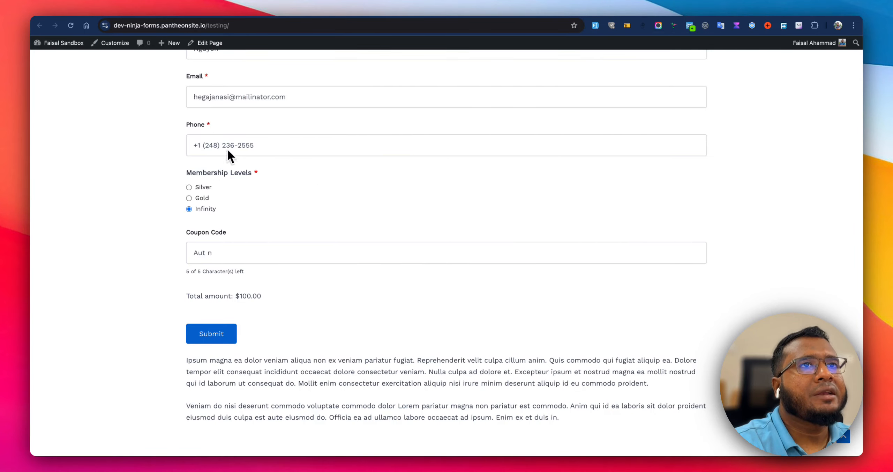
pyautogui.scroll(5, 244, 164)
pyautogui.scroll(-7, 276, 191)
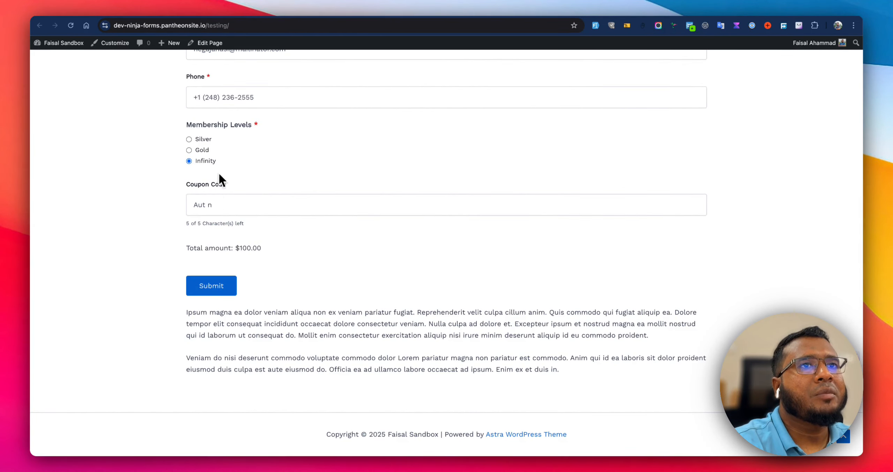
# Set the coupon code to 10off and submit the form.
pyautogui.tripleClick(219, 204)
pyautogui.write('100of')
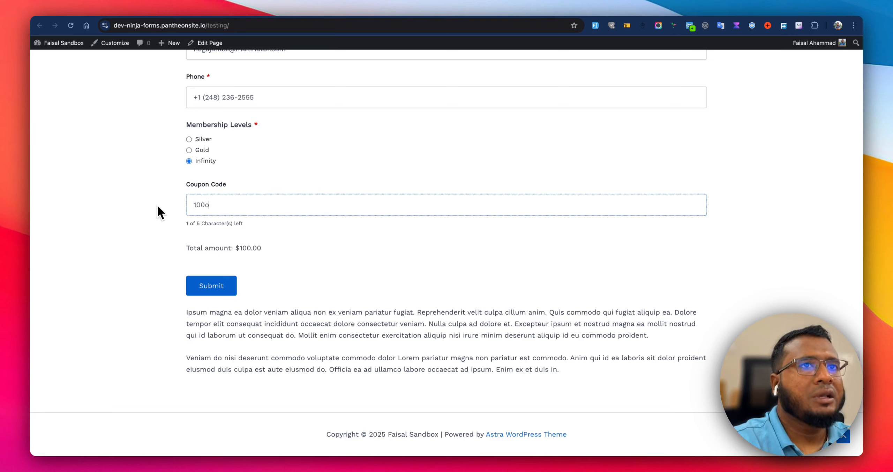
pyautogui.press('BackSpace')
pyautogui.press('BackSpace')
pyautogui.press('BackSpace')
pyautogui.write('off')
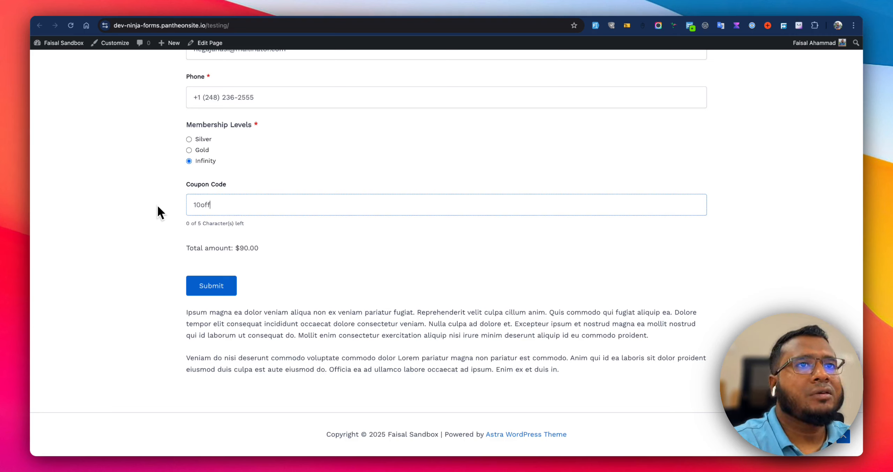
pyautogui.click(133, 227)
pyautogui.click(213, 279)
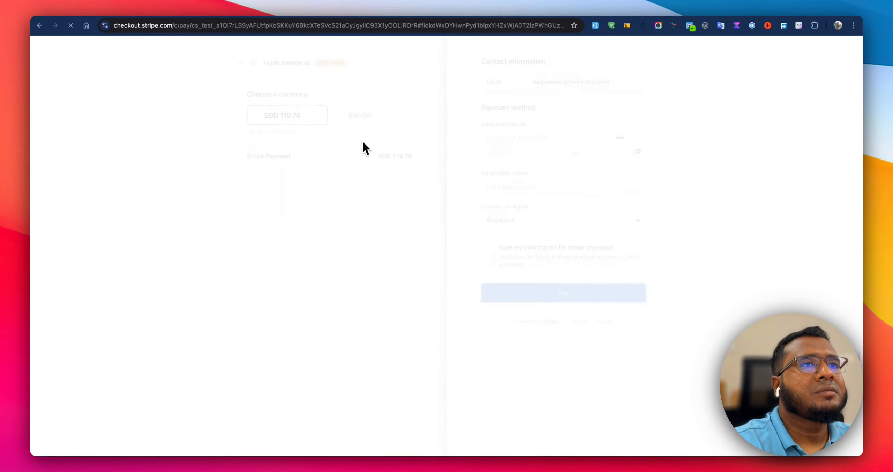
# On the Stripe checkout, choose the USD amount, fill the card details from a saved test card, and pay.
pyautogui.click(377, 113)
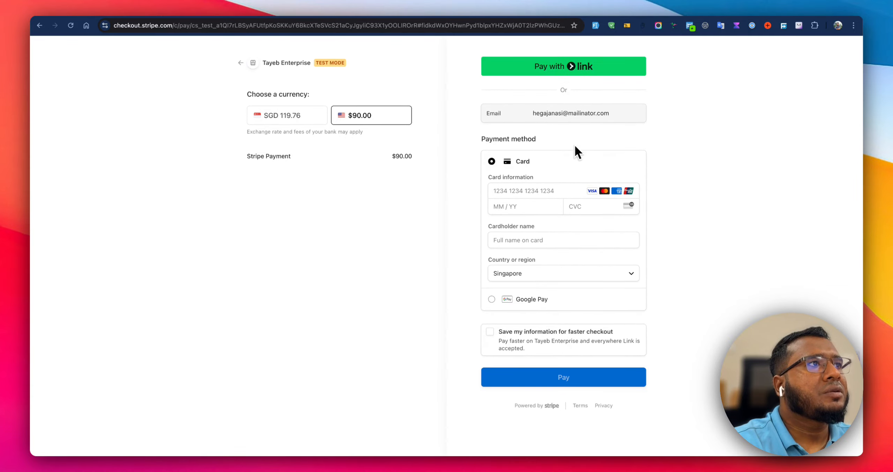
pyautogui.click(539, 189)
pyautogui.scroll(-3, 554, 258)
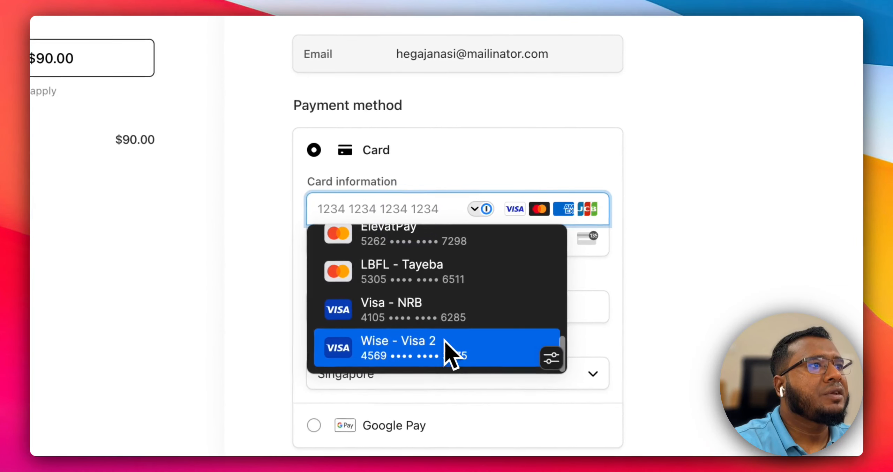
pyautogui.scroll(1, 454, 349)
pyautogui.scroll(2, 478, 303)
pyautogui.click(457, 264)
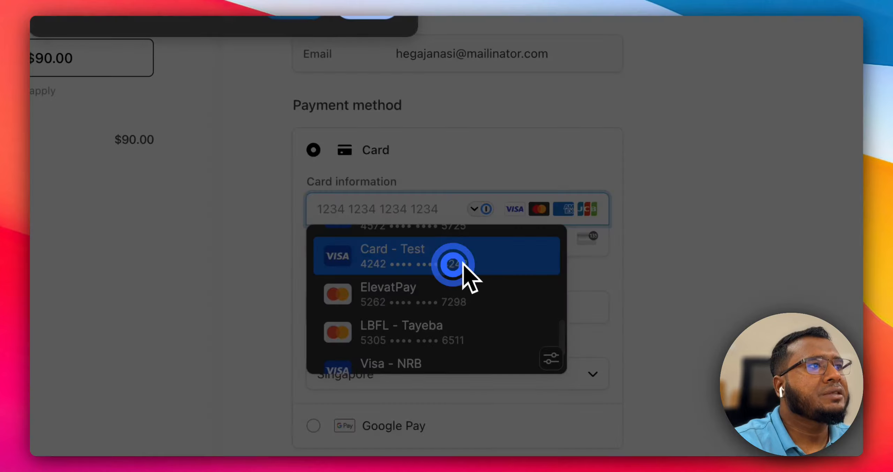
pyautogui.click(385, 36)
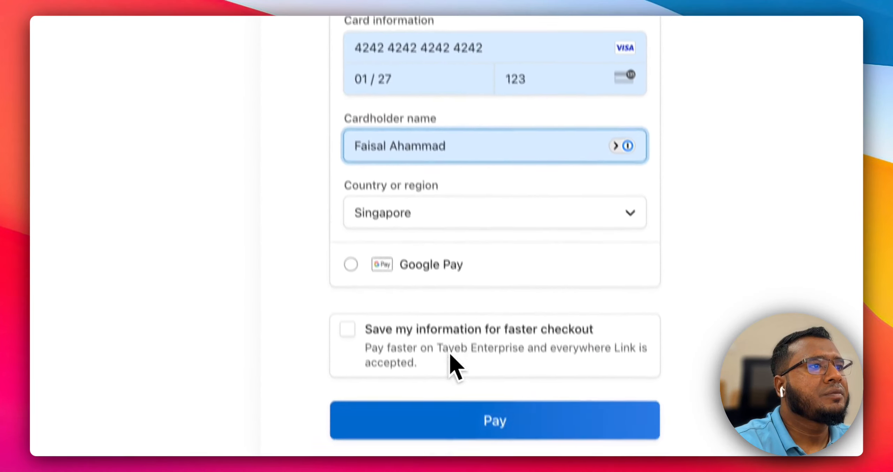
pyautogui.click(421, 419)
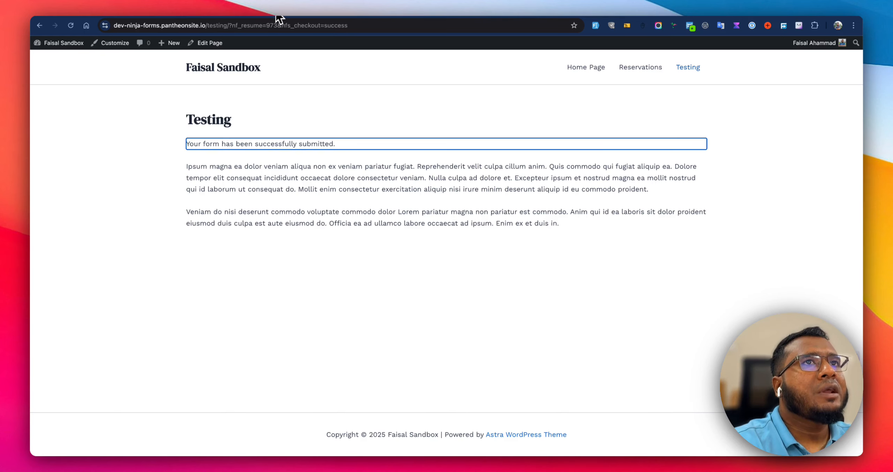
# Review the Success Message action's settings and the form's fields in the builder.
pyautogui.click(242, 13)
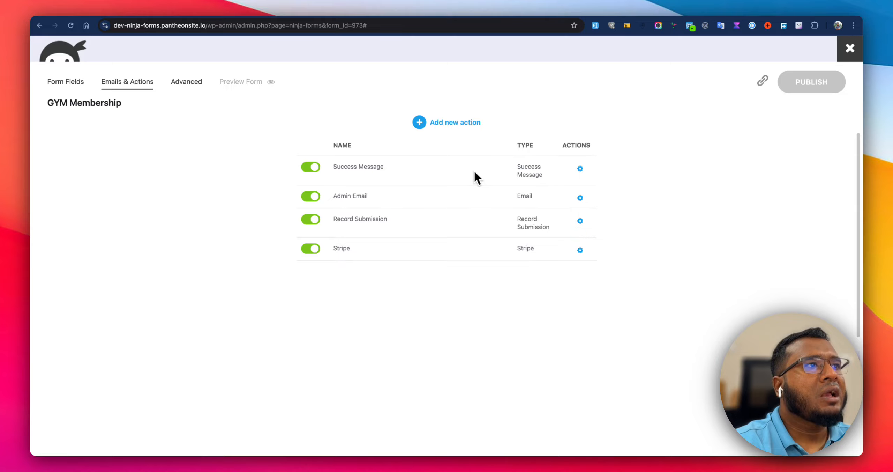
pyautogui.click(587, 169)
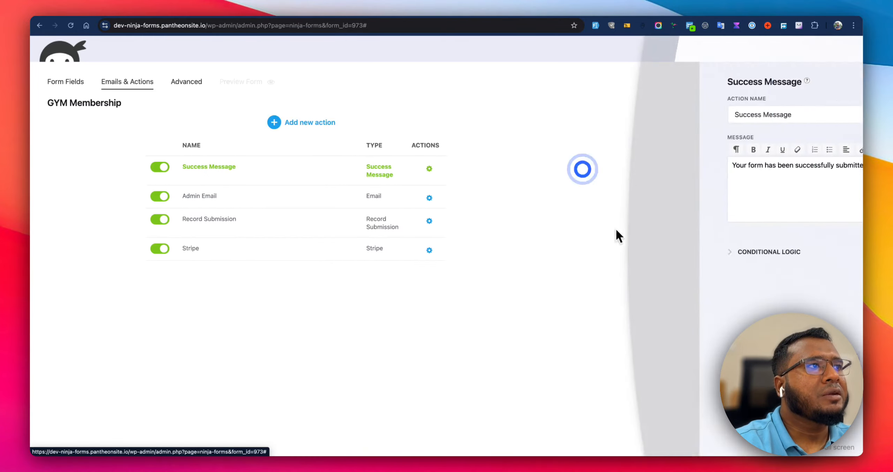
pyautogui.click(564, 254)
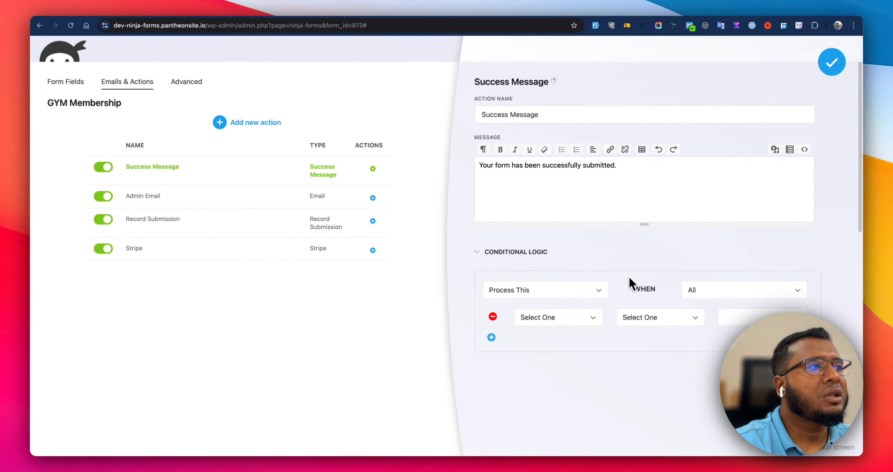
pyautogui.click(76, 83)
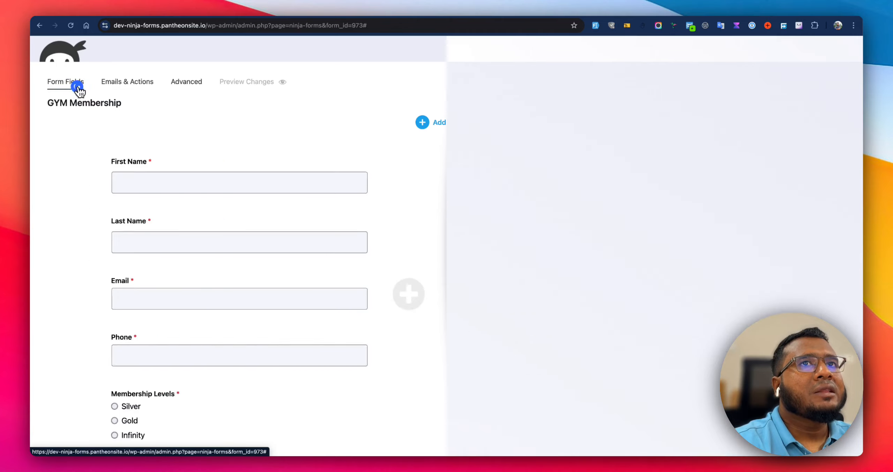
pyautogui.scroll(-5, 442, 275)
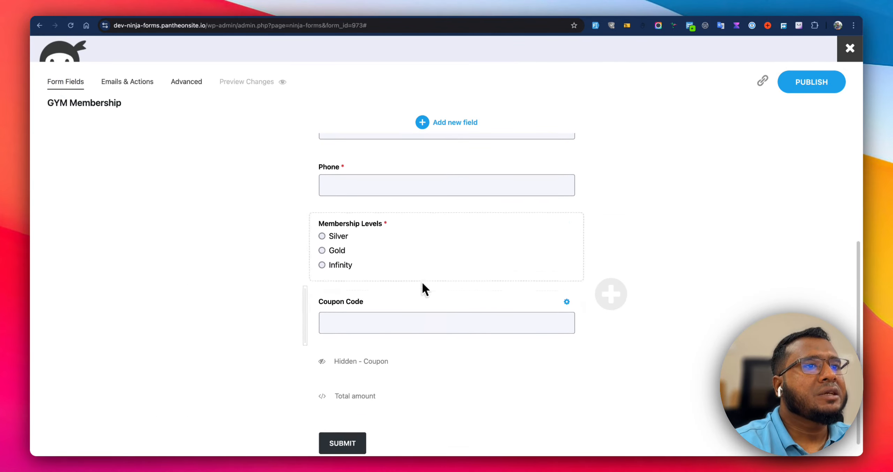